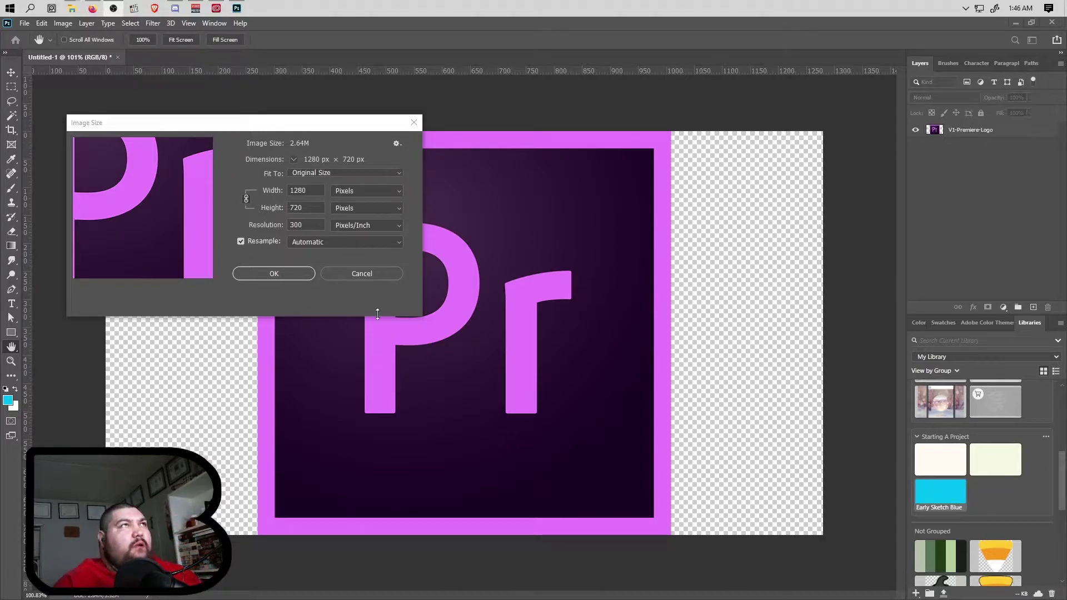
Switch to Creative Cloud Desktop, look over the installed apps and return to Photoshop
left_click(216, 8)
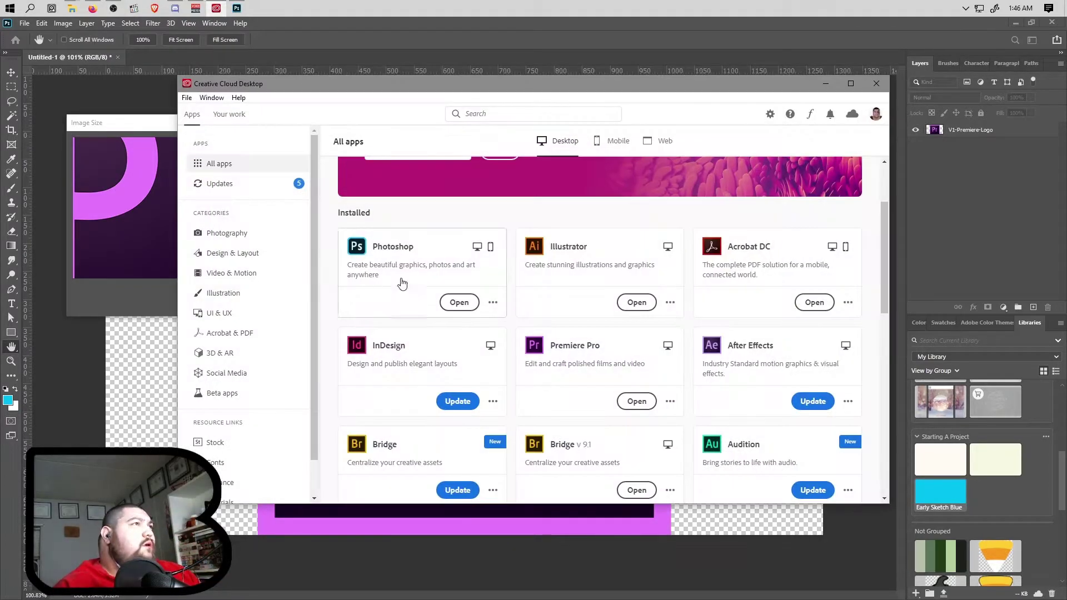
left_click_drag(600, 88, 537, 67)
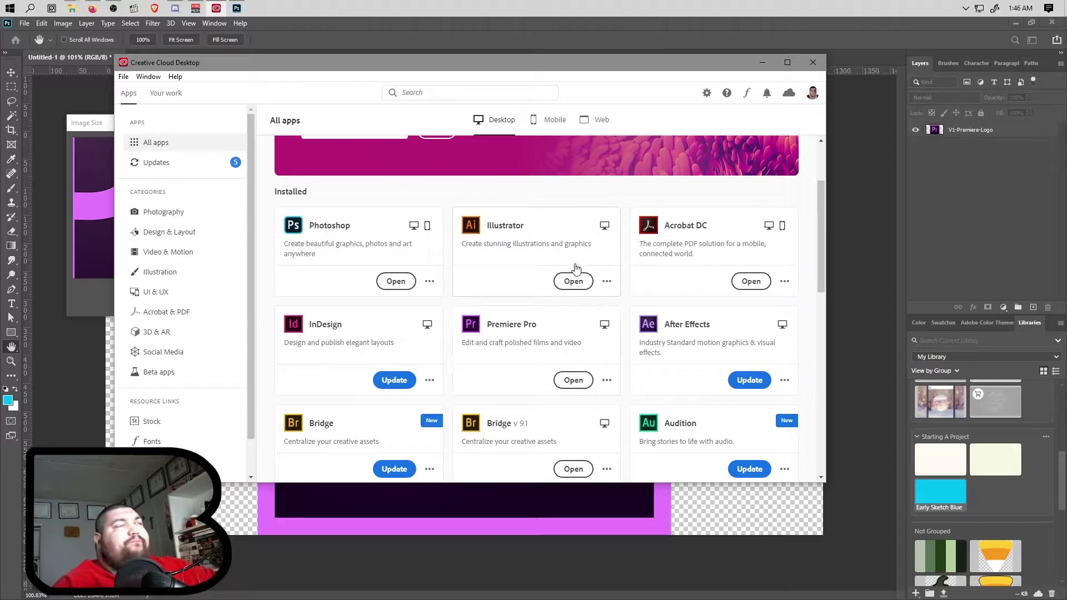
left_click(762, 62)
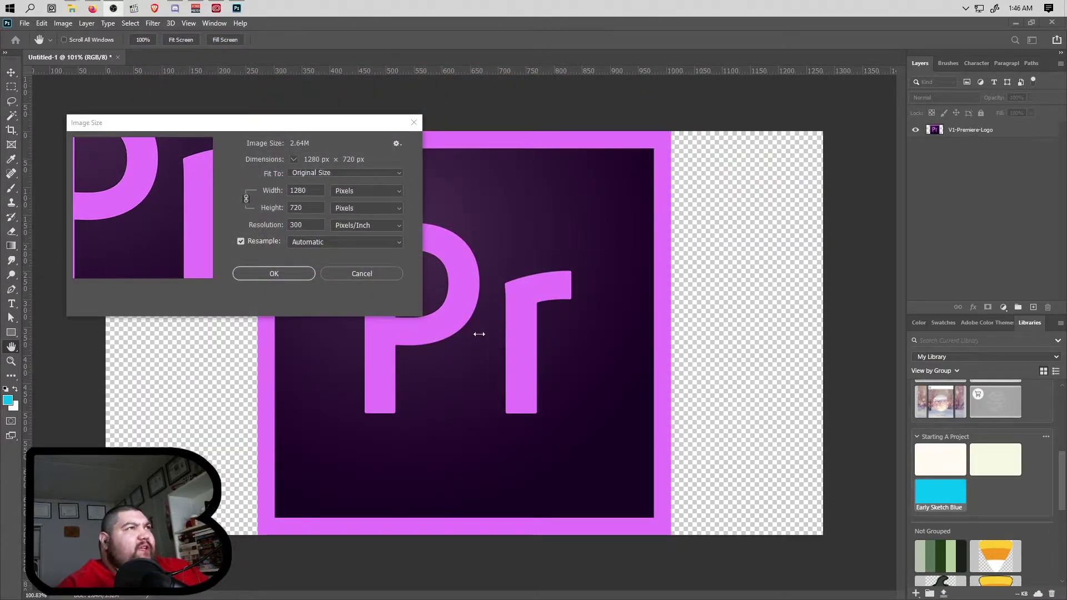
Review the document's width, height and resolution in the Image Size dialog and close it
left_click_drag(347, 124, 399, 369)
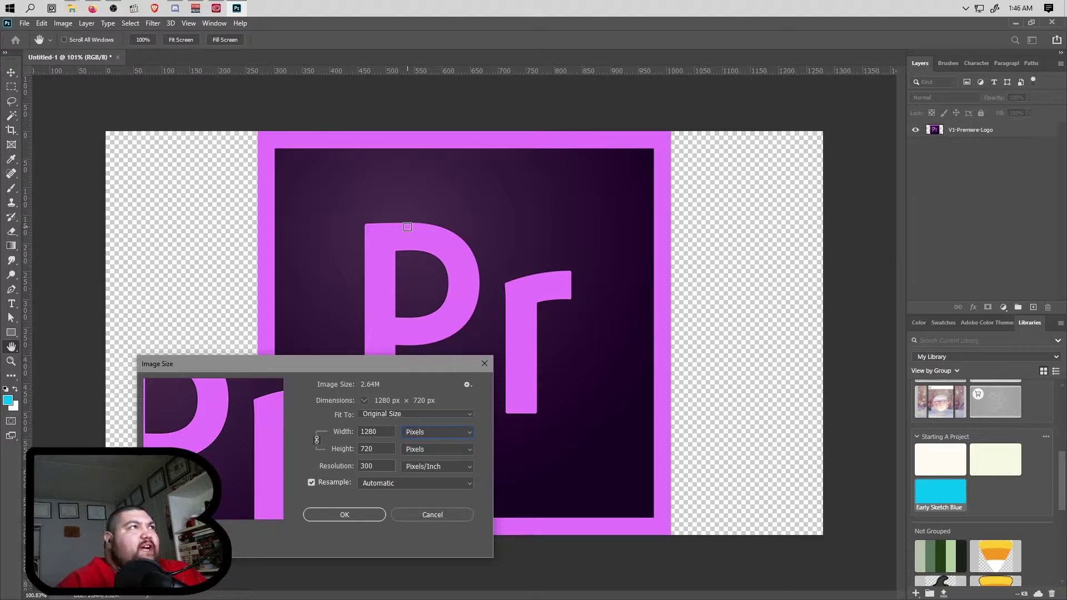
left_click_drag(338, 363, 330, 219)
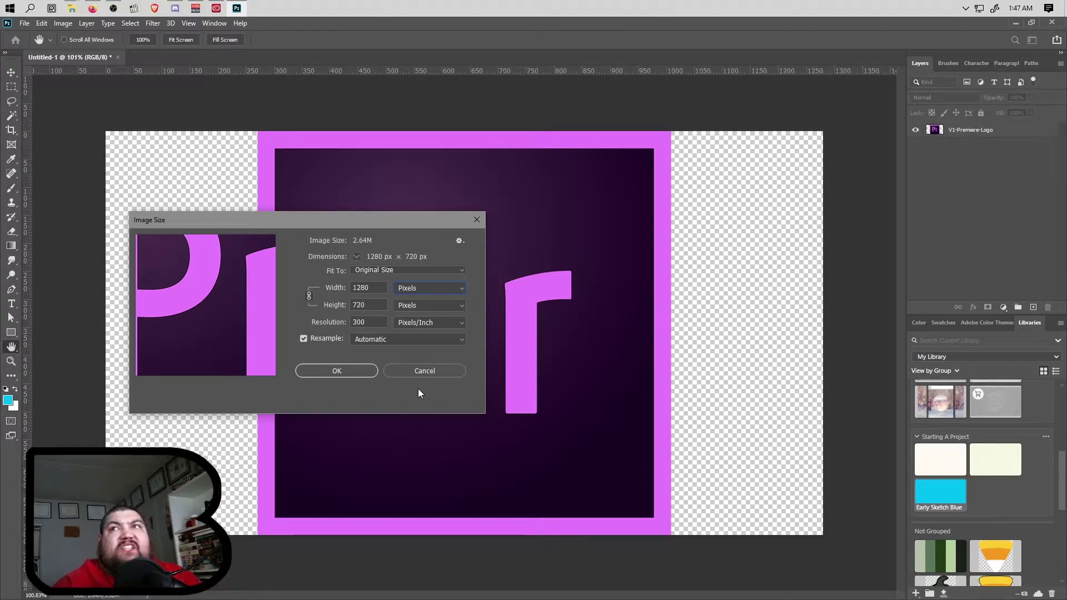
left_click(371, 371)
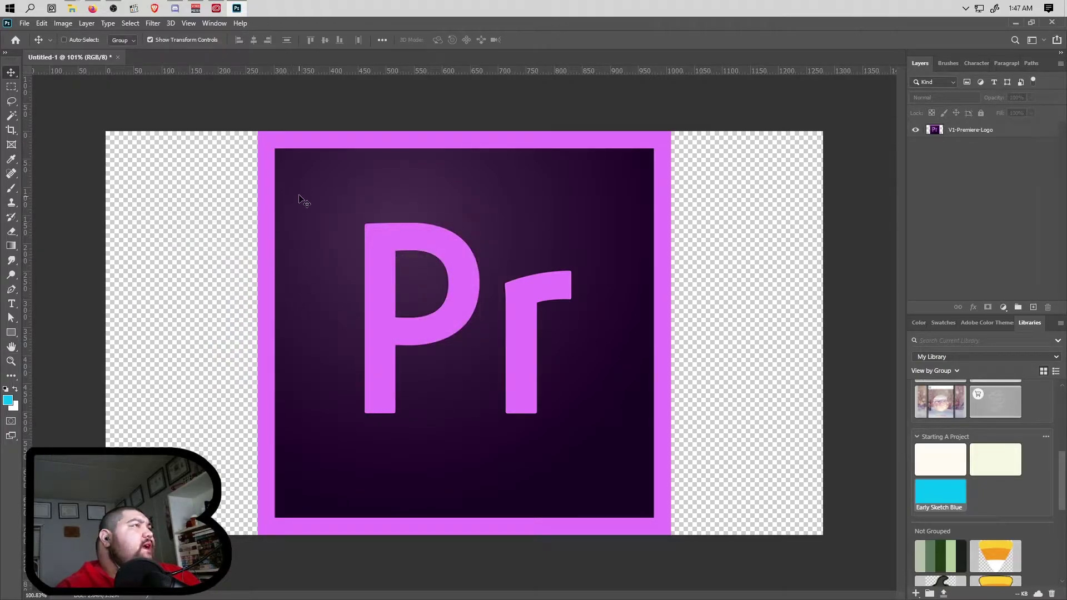
Start saving the document under a new name on this computer and browse to Graphic Design > YouTube Thumbnails > Creative
left_click(25, 23)
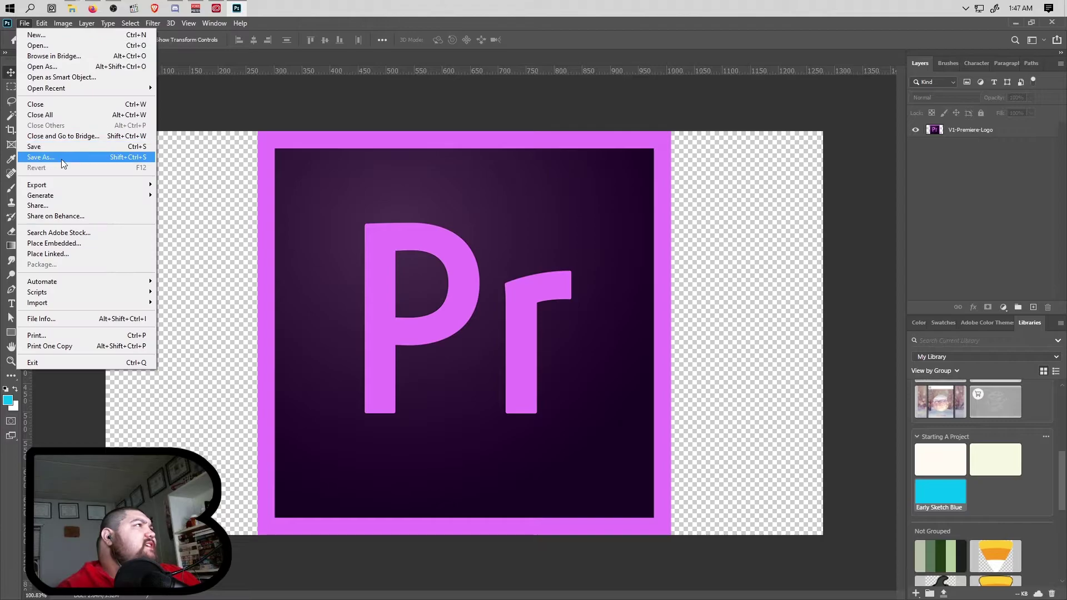
left_click(61, 159)
left_click(621, 408)
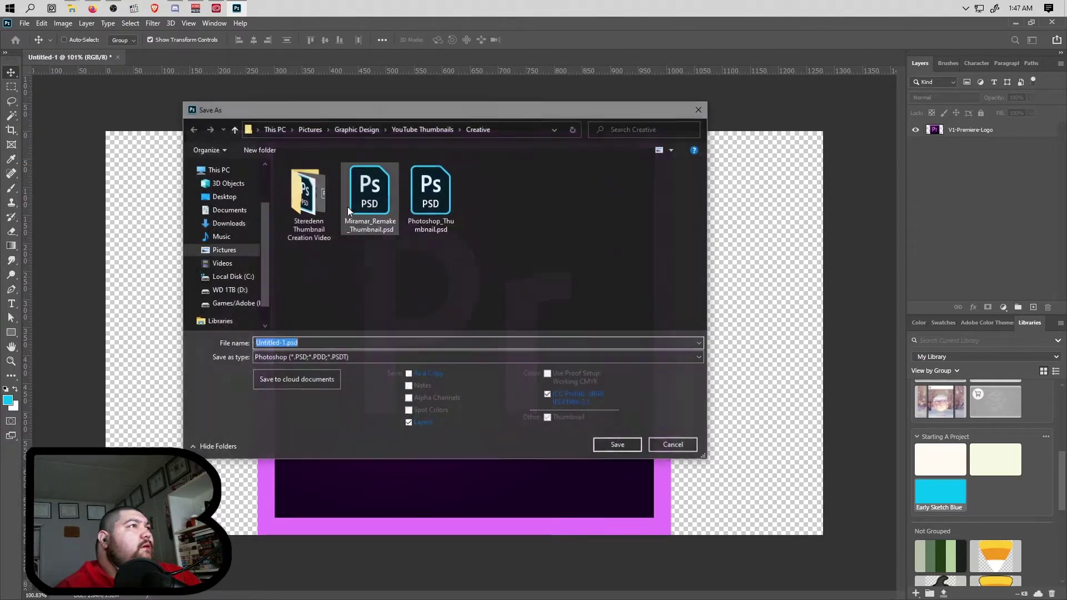
left_click(349, 131)
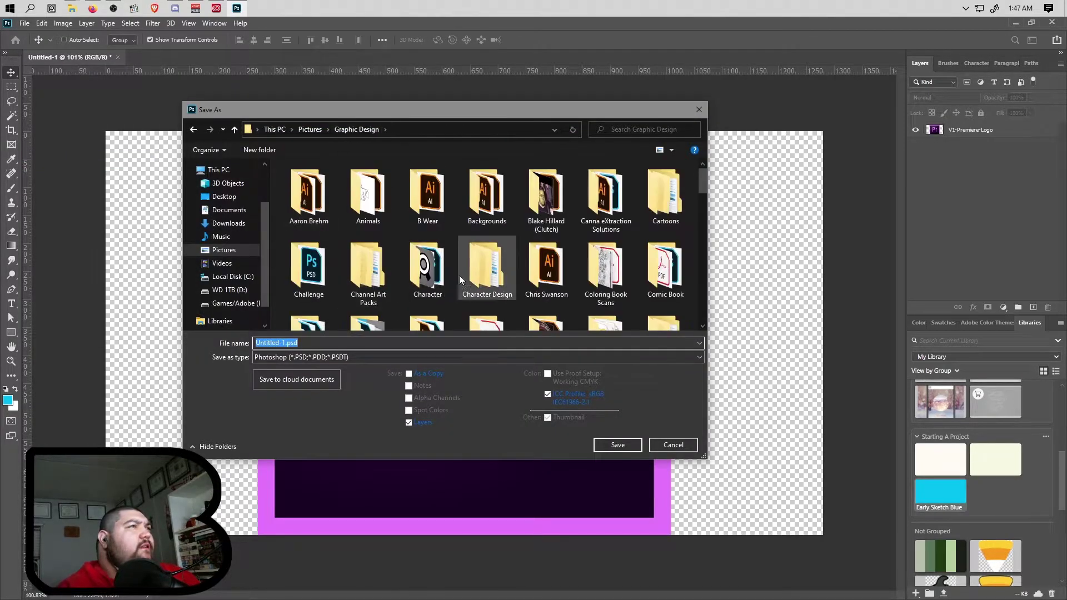
scroll(458, 275, "down", 4)
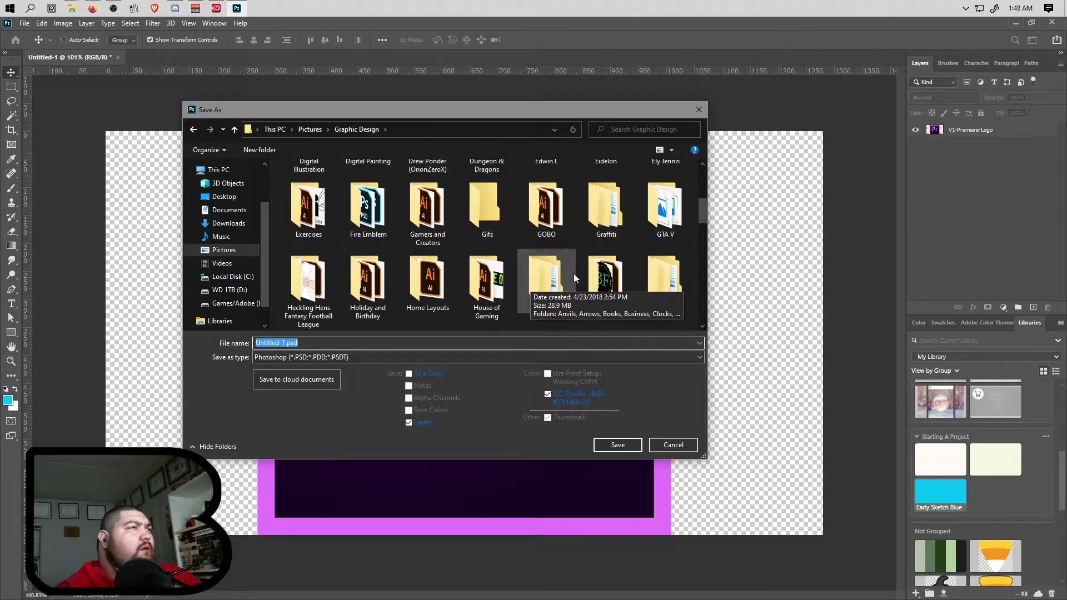
scroll(471, 261, "down", 10)
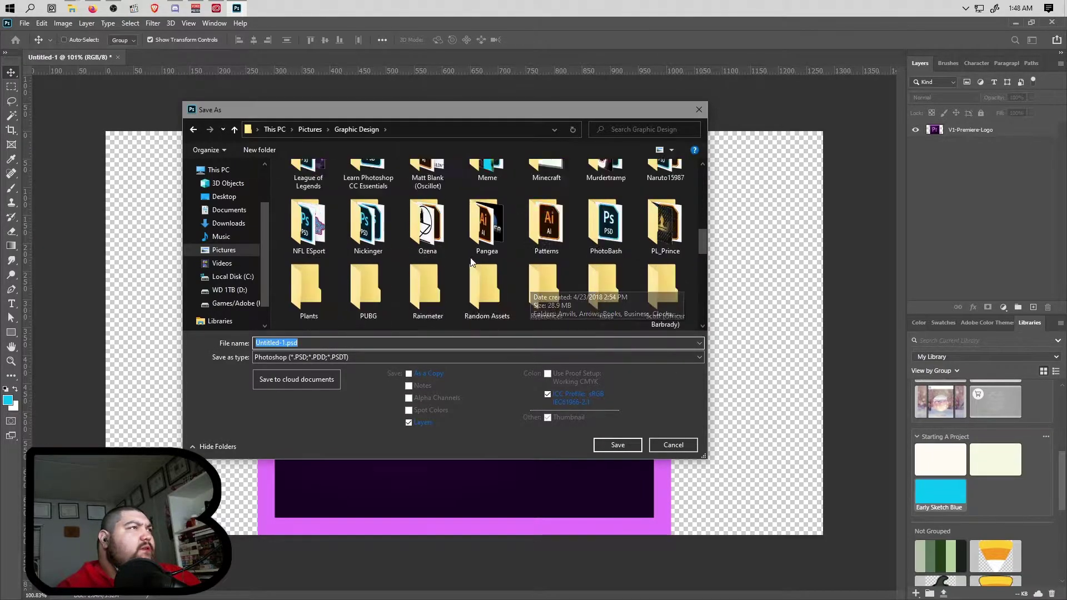
double_click(368, 221)
left_click(369, 220)
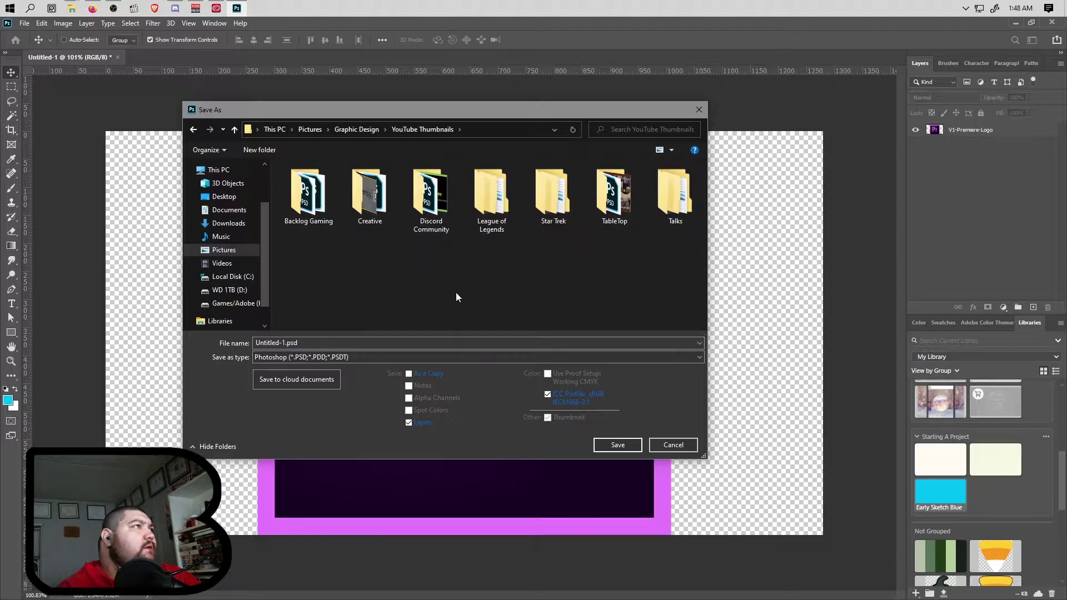
double_click(359, 216)
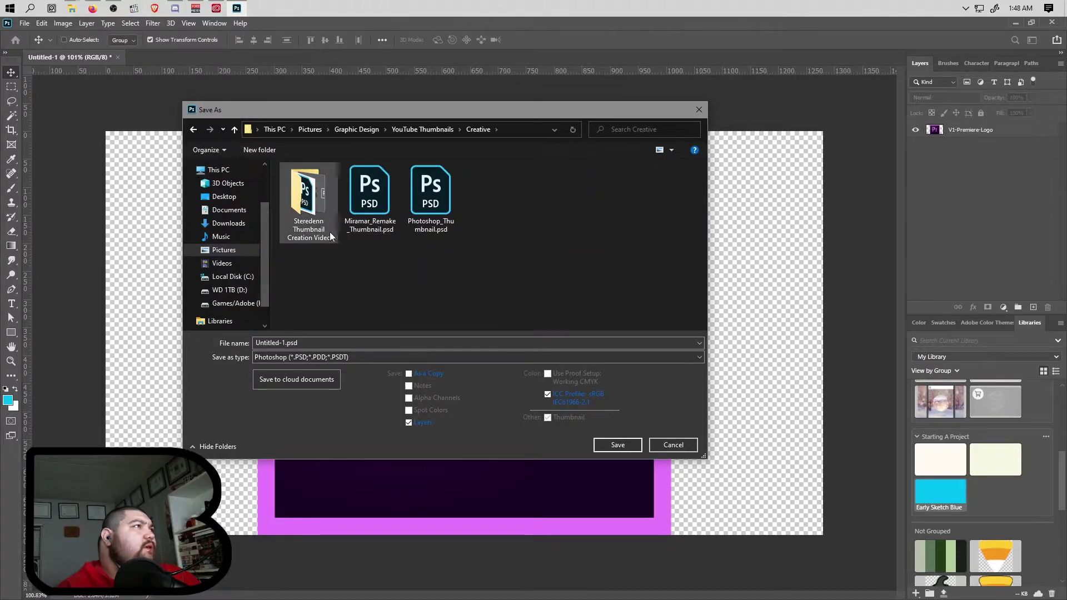
Create a folder named Steredenn in Creative and move the Steredenn Thumbnail Creation Video folder into it
left_click(255, 149)
type("Ste")
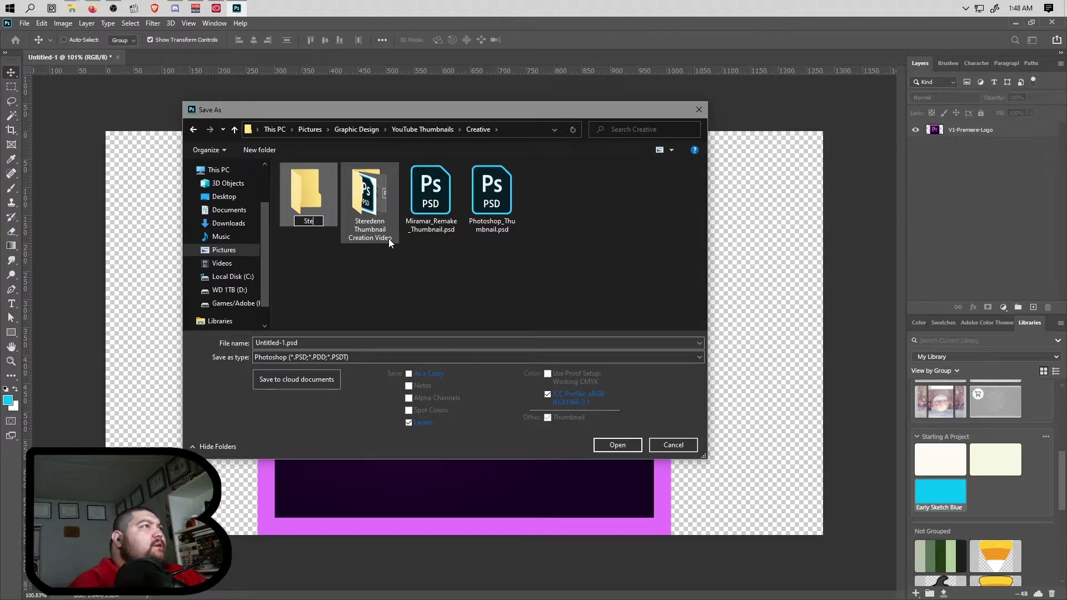
type("redenn")
key("Return")
left_click_drag(389, 239, 305, 203)
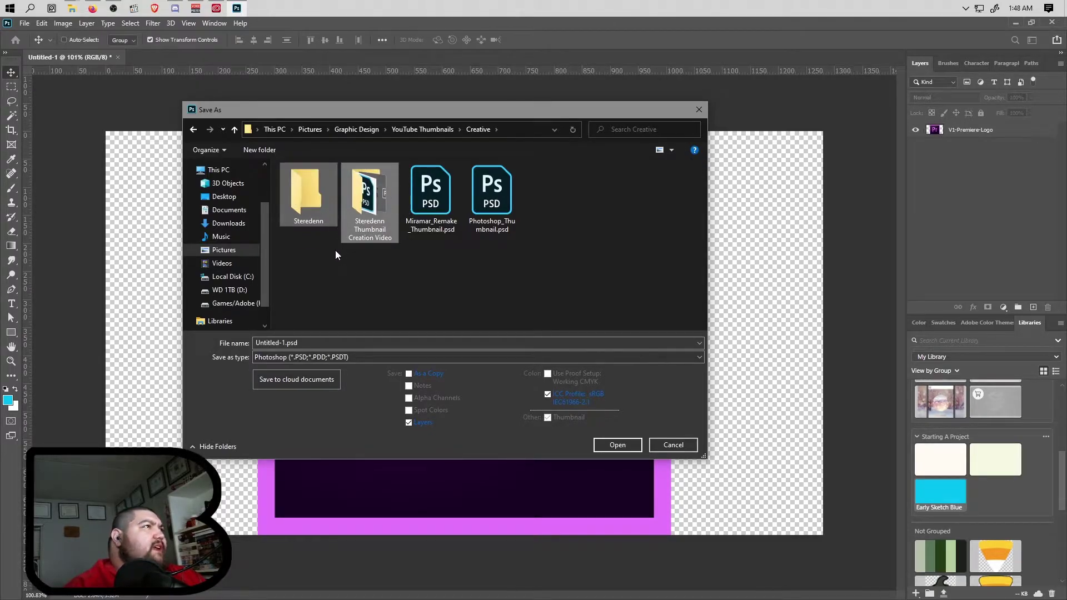
Create a folder named "Steredenn VOD Editing" inside the Steredenn folder
double_click(313, 217)
left_click(260, 150)
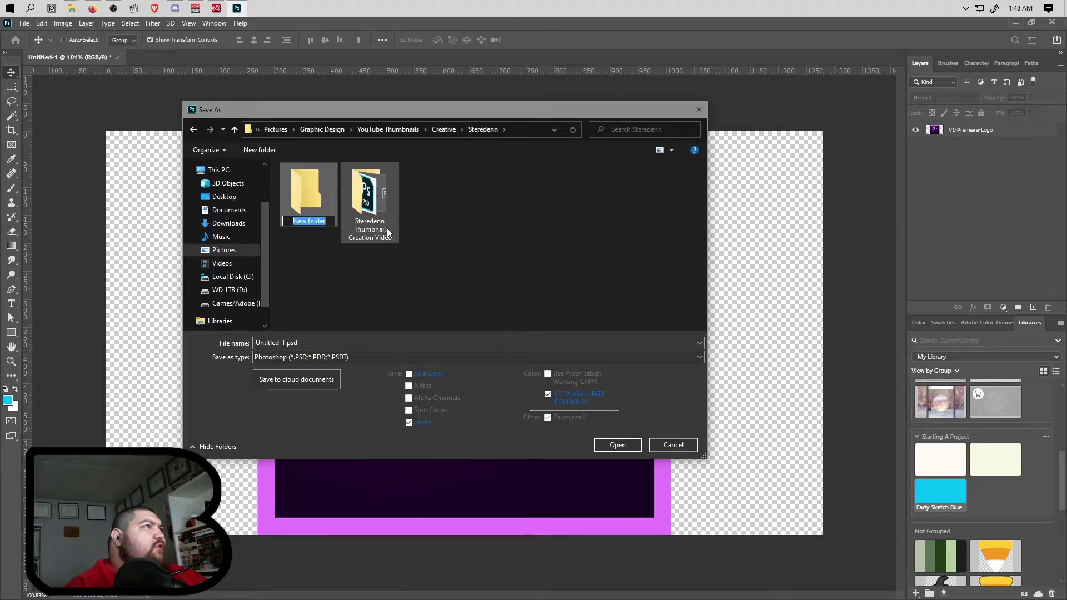
type("Stereden")
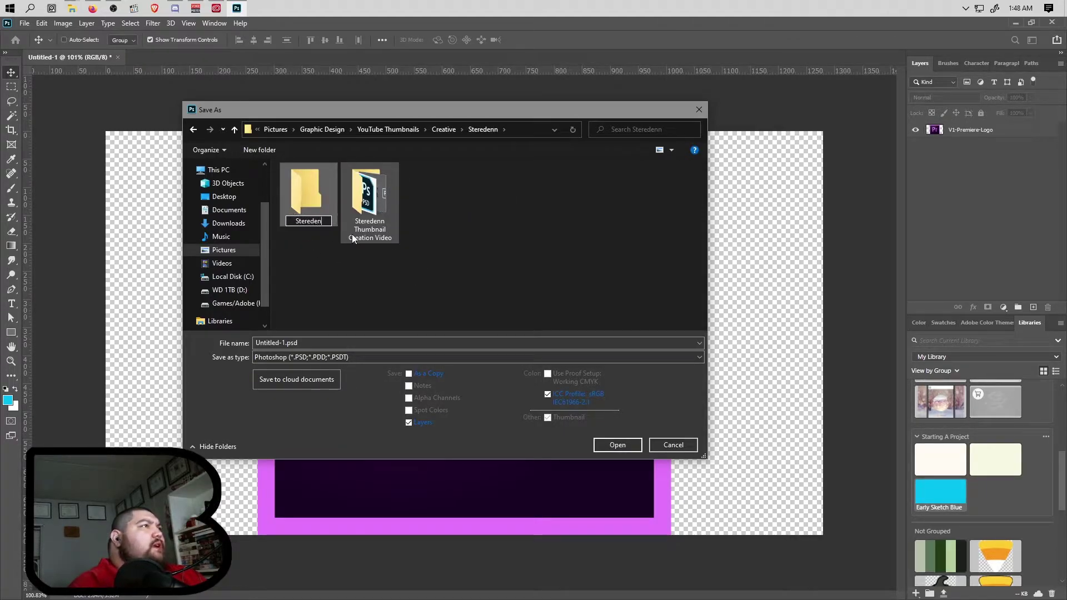
type("n VOD")
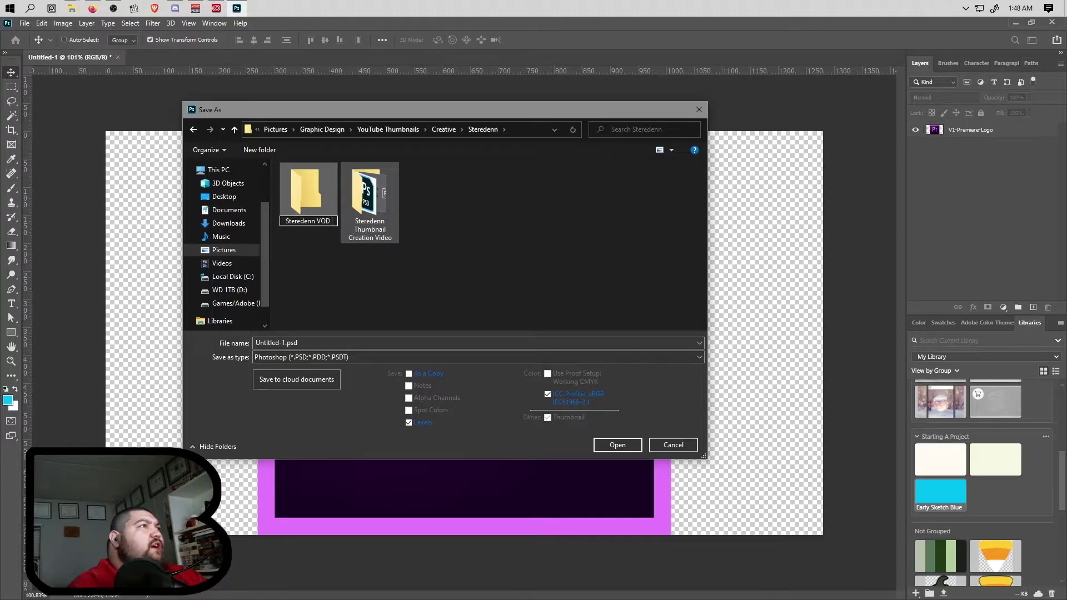
type("C")
key("BackSpace")
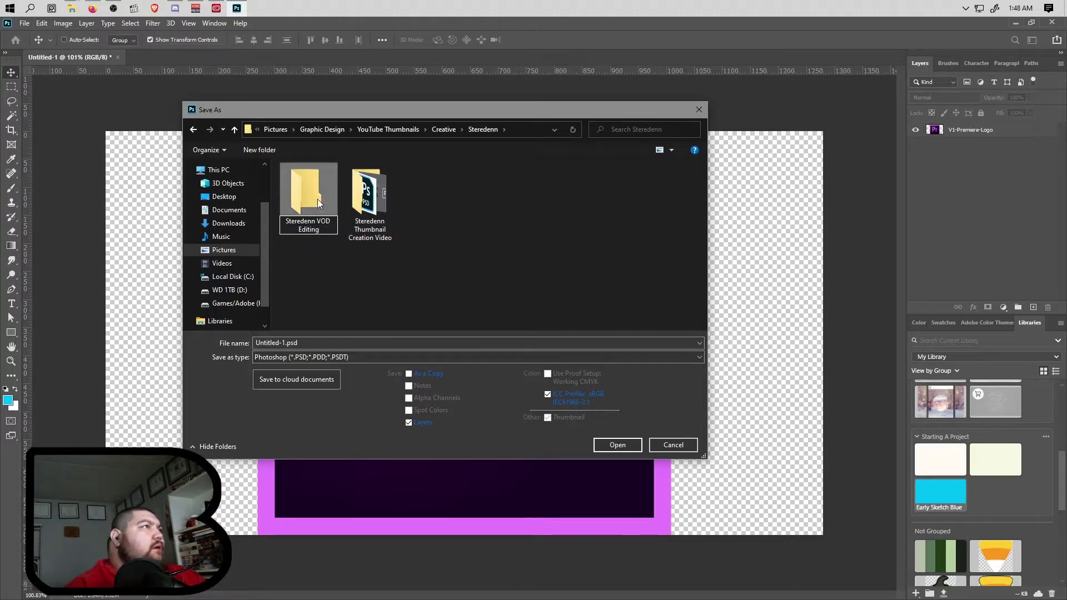
Save the document in the Steredenn folder as Steredenn-VOD-Editing-Thumbnail.psd
left_click(285, 343)
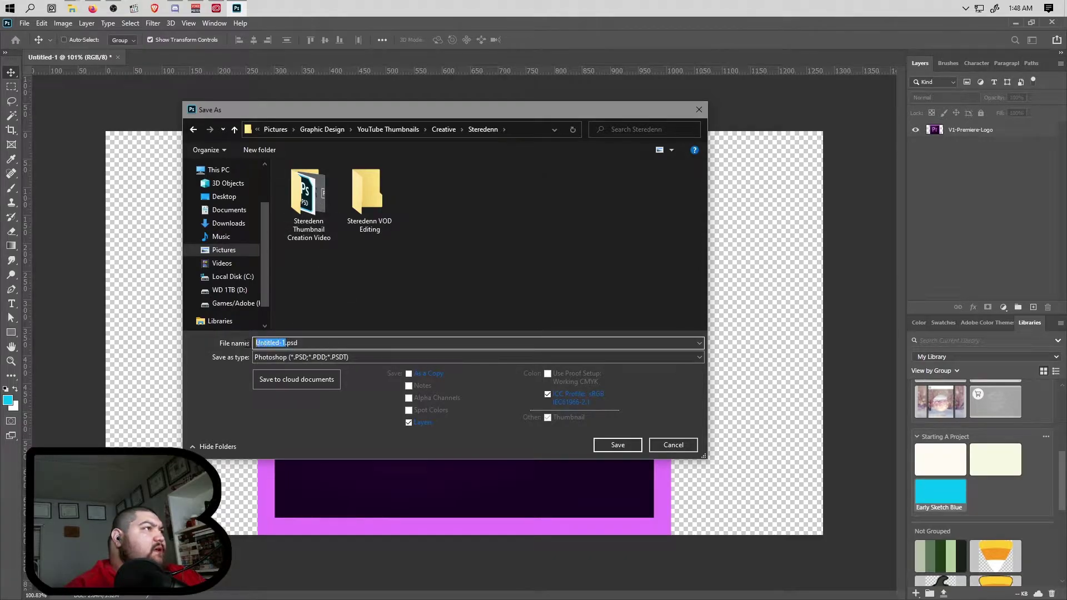
type("Steredenn")
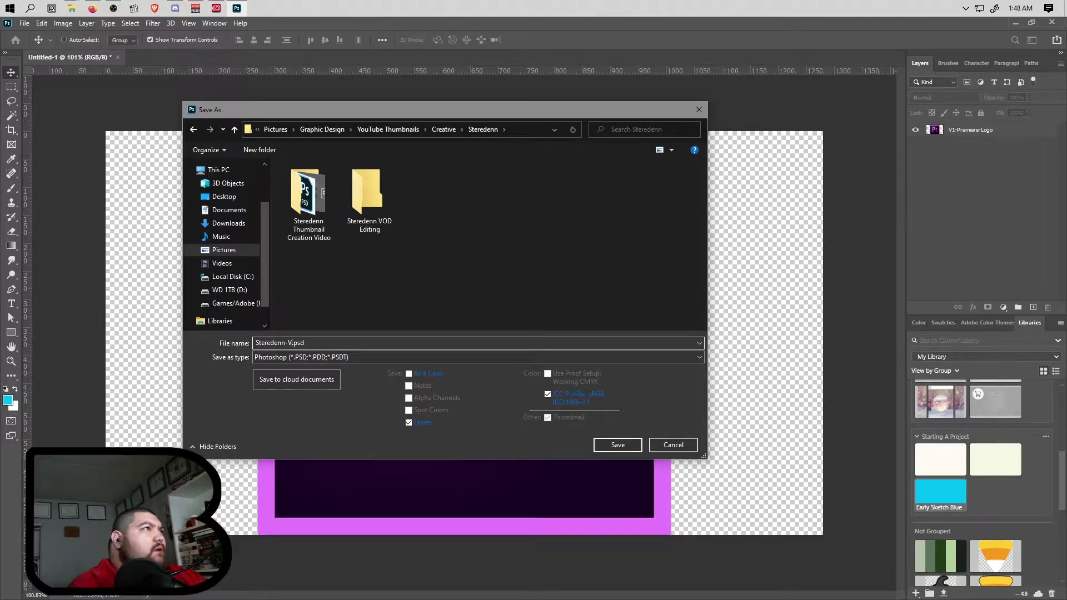
type("D")
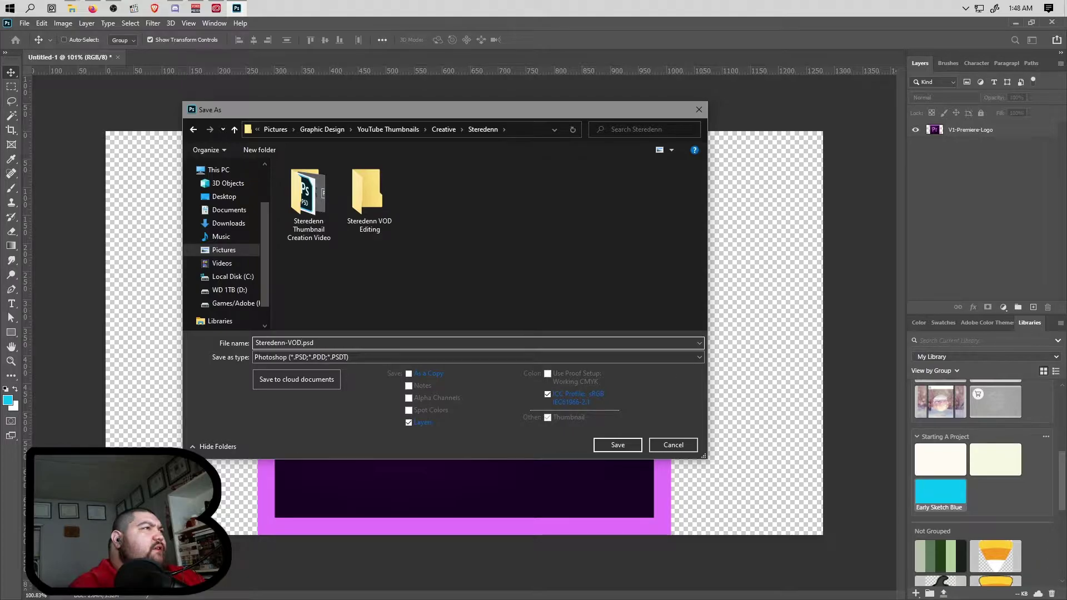
type(" -Editing-Thumbnail")
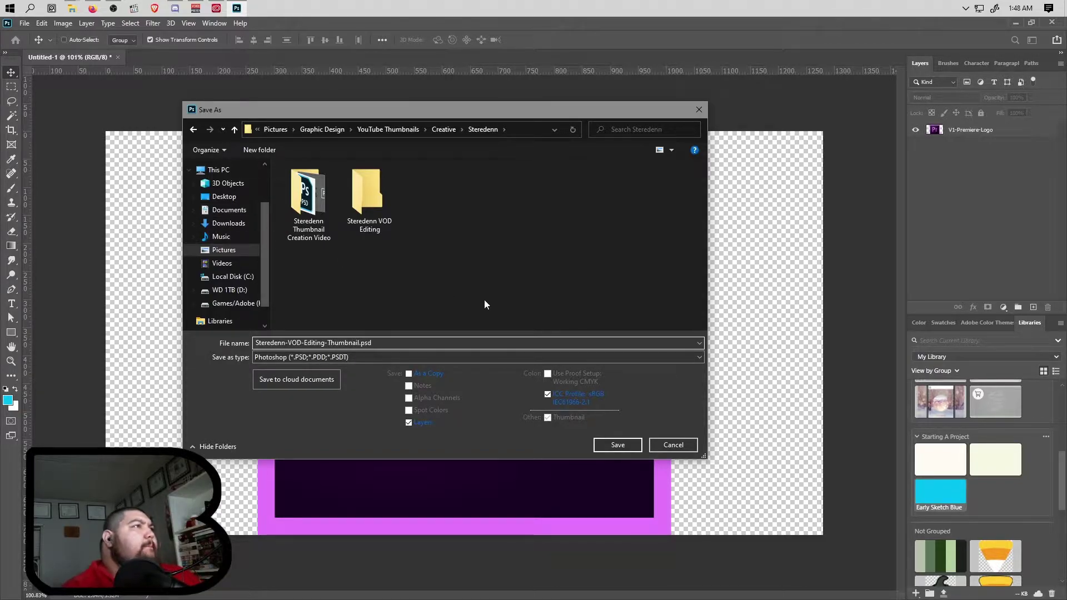
left_click(619, 447)
left_click(618, 445)
left_click(523, 184)
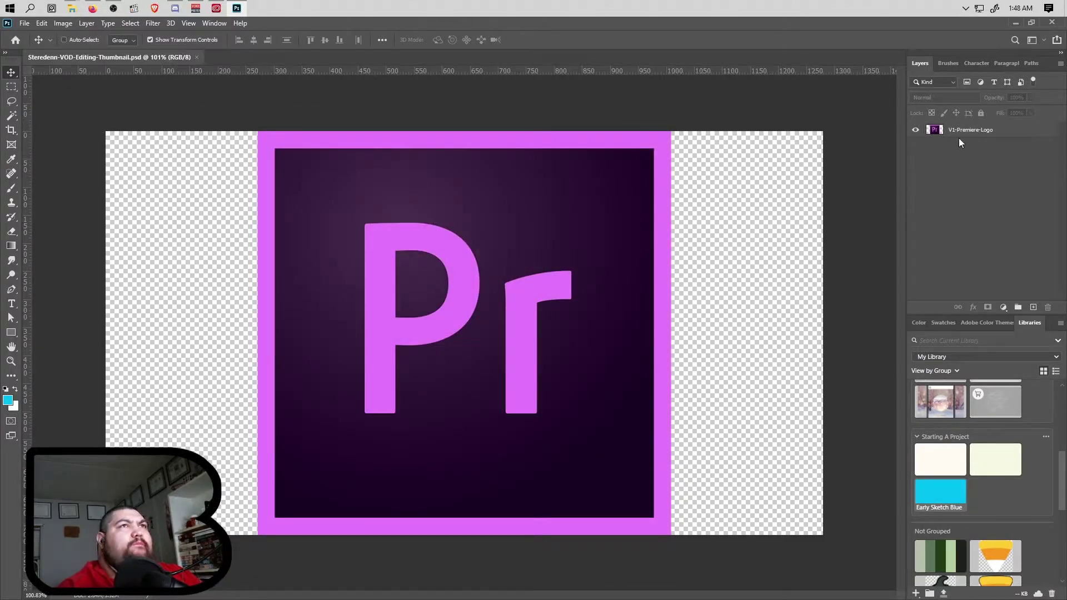
Set the foreground colour to Paper White and add a new layer named Paper beneath the V1-Premiere-Logo layer
scroll(954, 467, "down", 1)
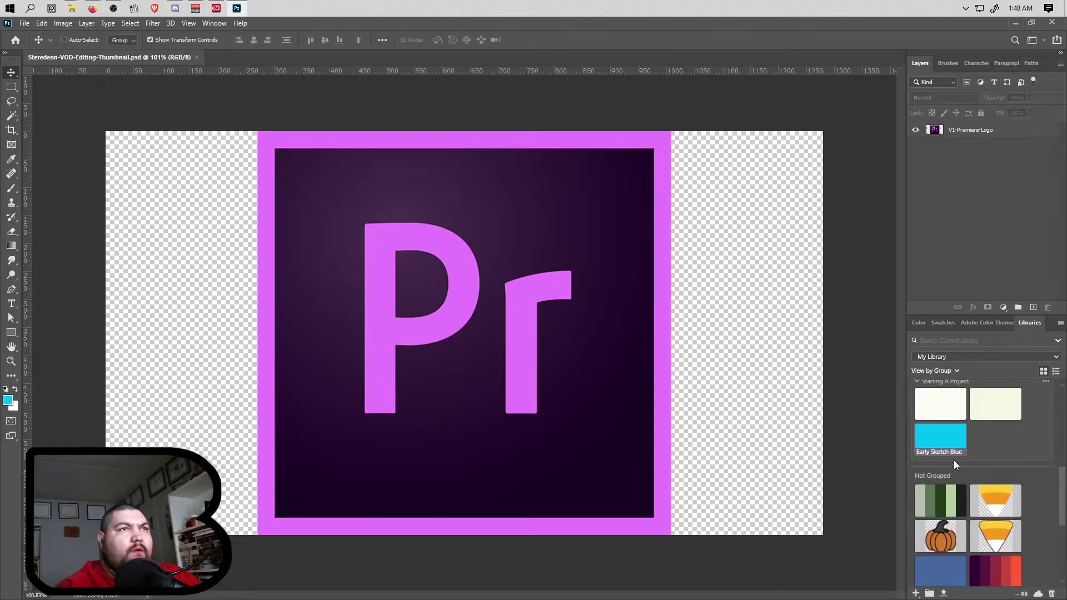
left_click(937, 409)
left_click(1033, 308)
left_click_drag(960, 146, 962, 125)
double_click(961, 144)
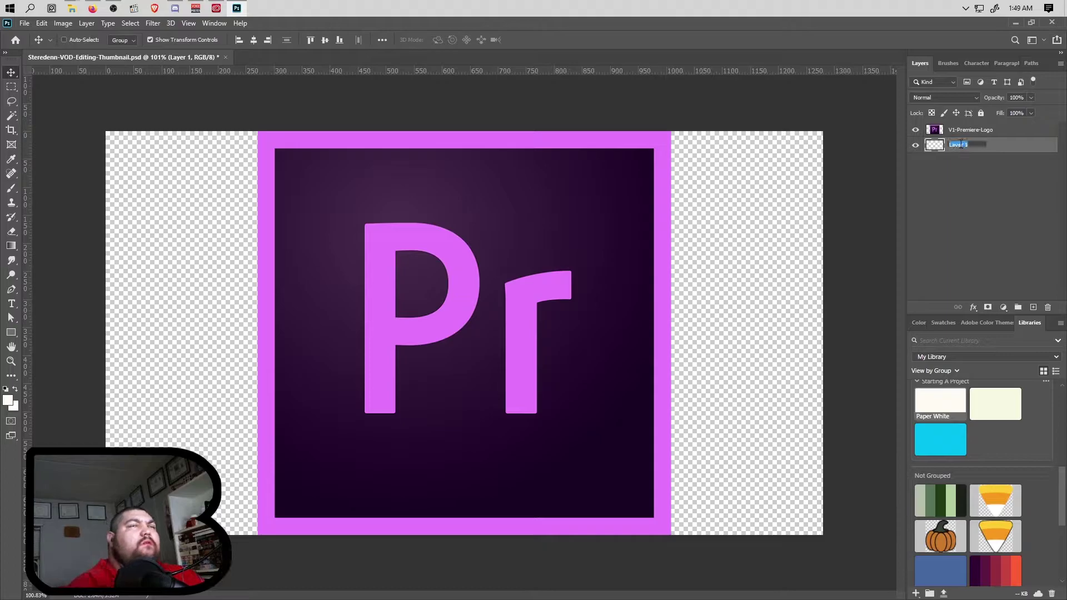
type("Paper")
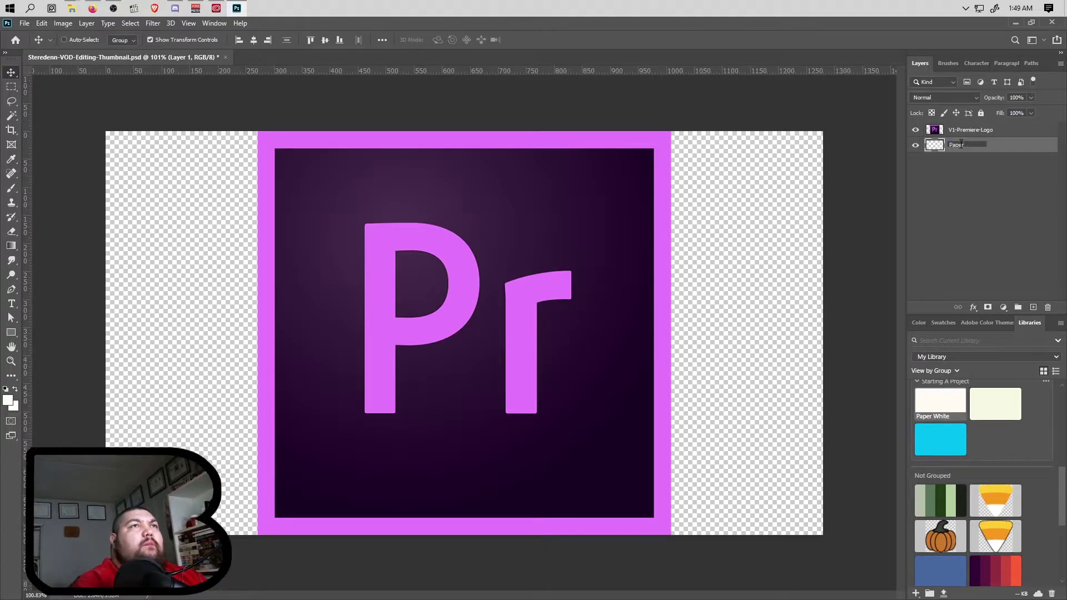
key("Return")
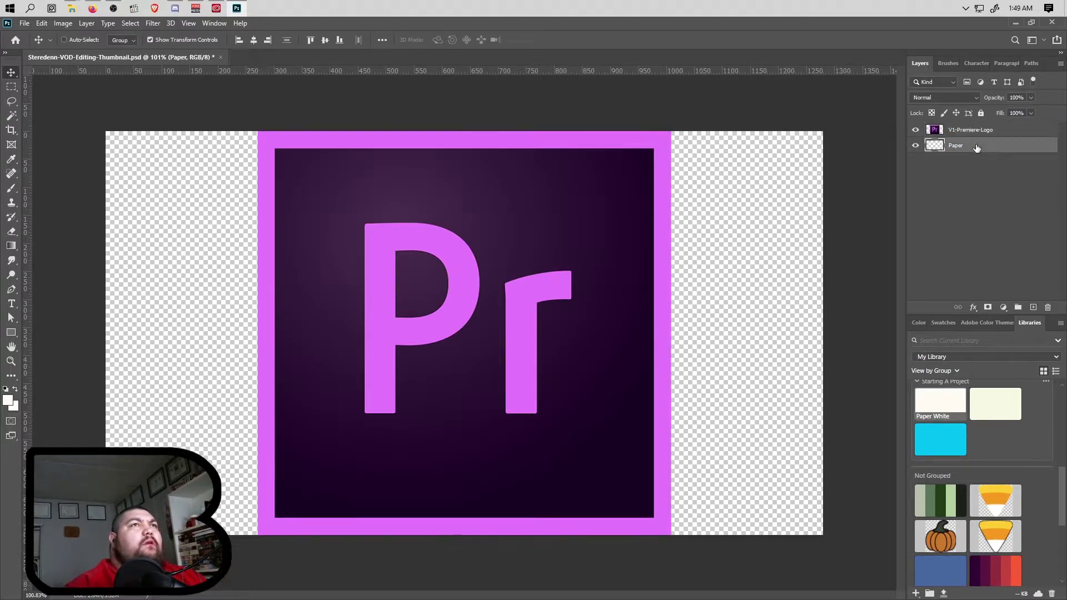
Fill the Paper layer with the Paper White foreground colour and lock the layer completely
key("alt+BackSpace")
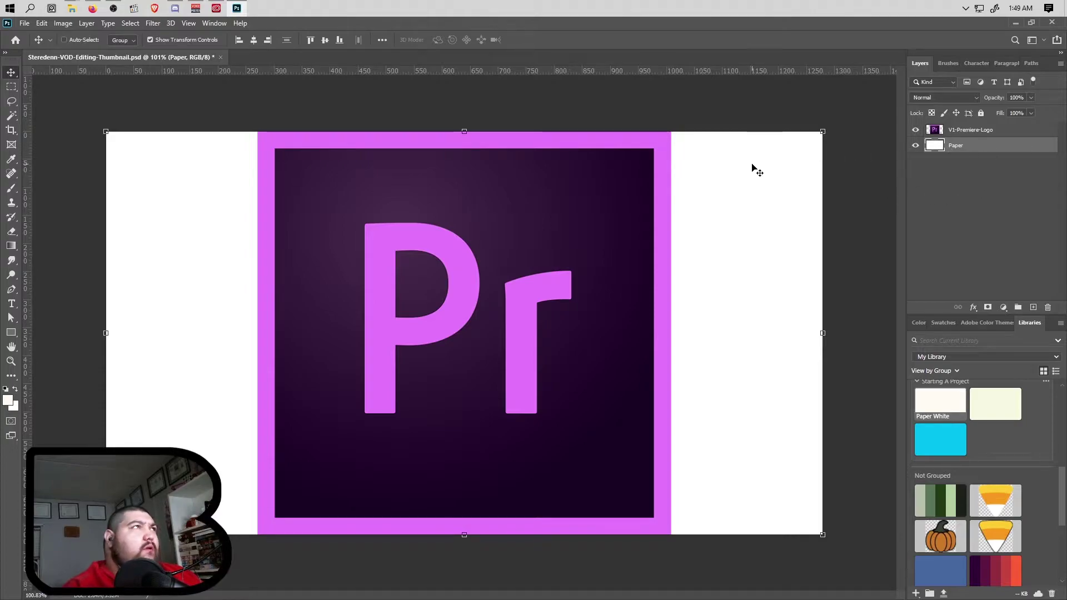
key("alt+BackSpace")
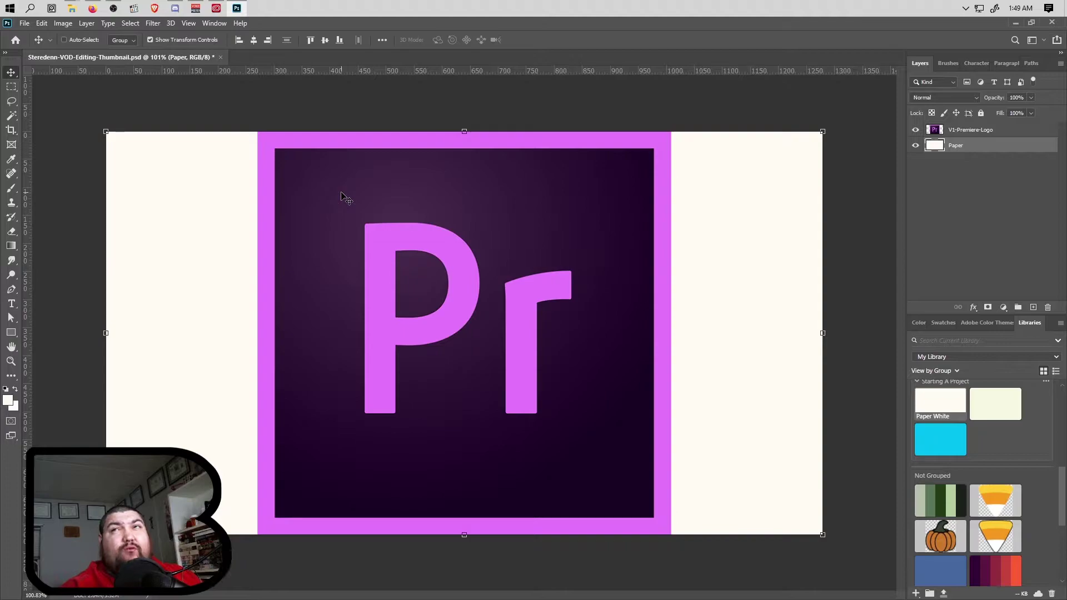
key("ctrl+z")
key("ctrl+shift+z")
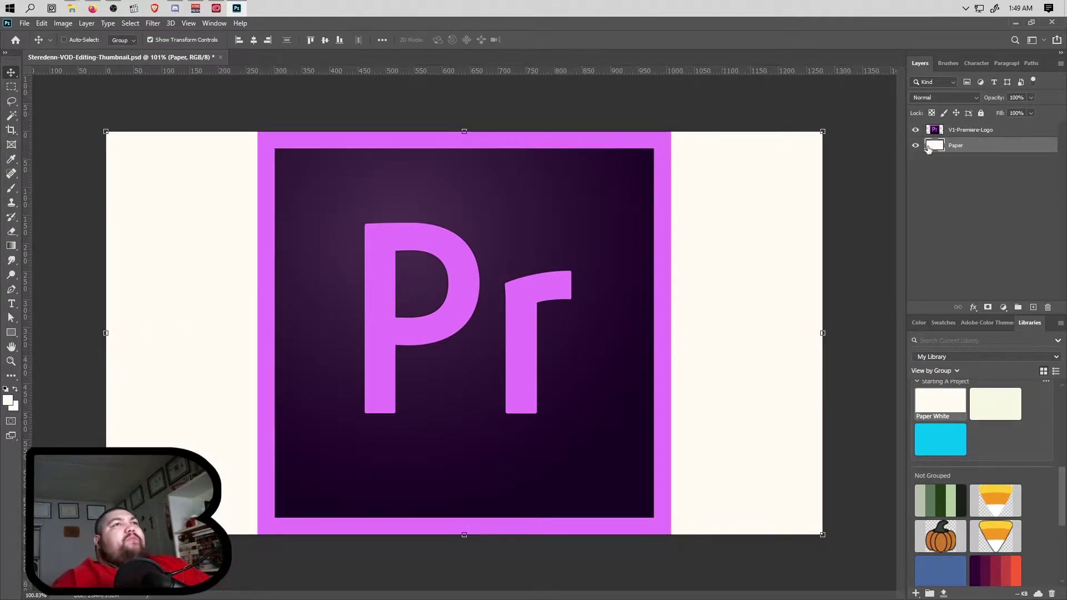
left_click(982, 113)
Scale down the logo on the V1-Premiere-Logo layer and move it to the left part of the canvas
key("alt+bracketright")
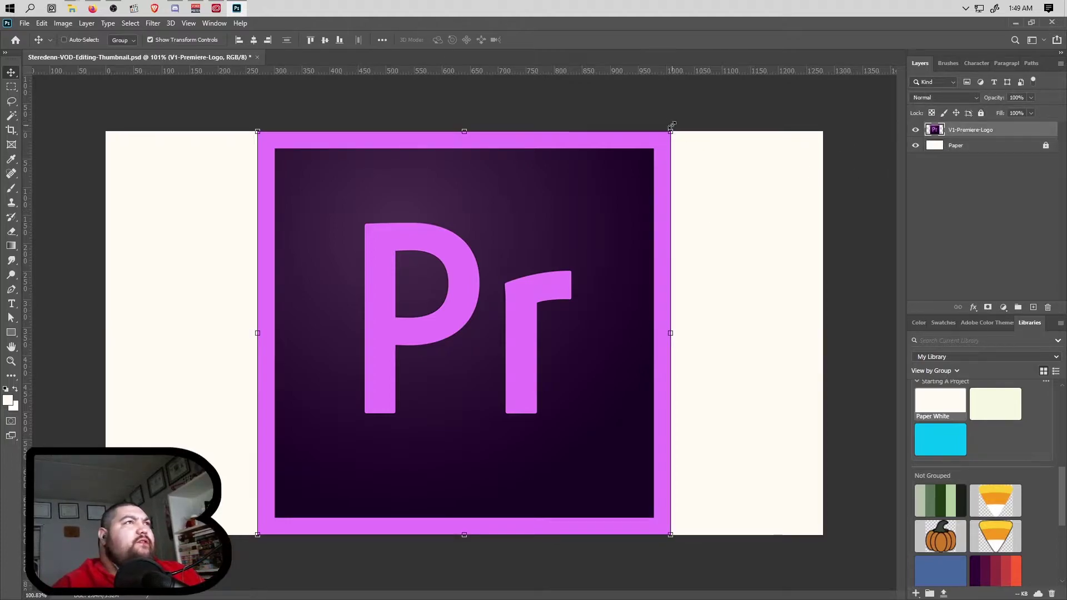
left_click_drag(672, 132, 505, 250)
mouse_move(499, 303)
left_mouse_down()
mouse_move(503, 266)
mouse_move(506, 298)
left_mouse_up()
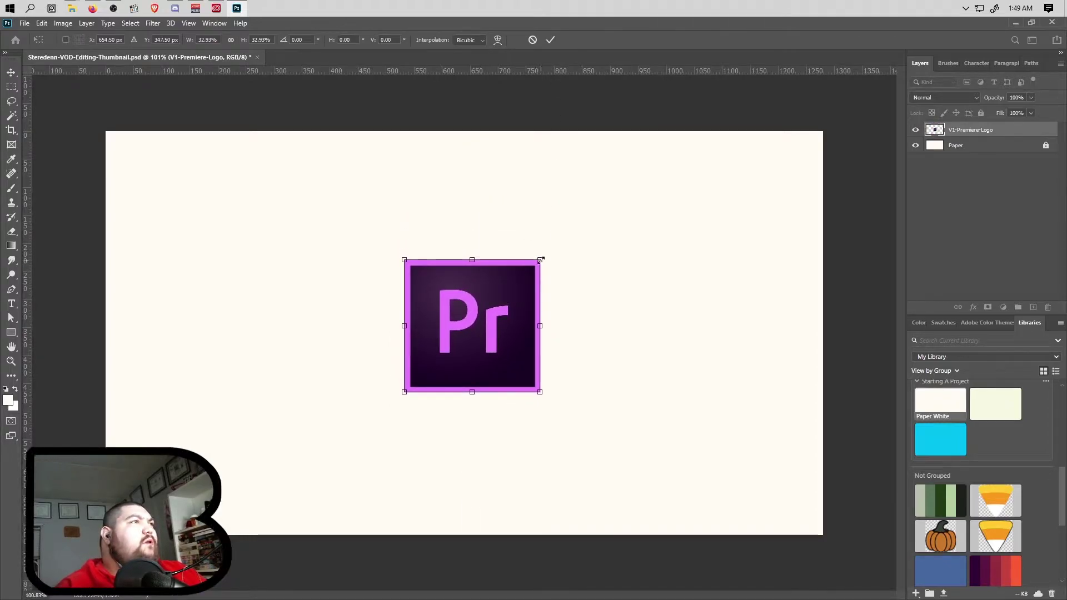
left_click_drag(541, 260, 611, 186)
left_click(550, 39)
left_click_drag(541, 241, 343, 213)
Hide the V1-Premiere-Logo layer and display the ONE B Logos group in My Library
left_click(915, 130)
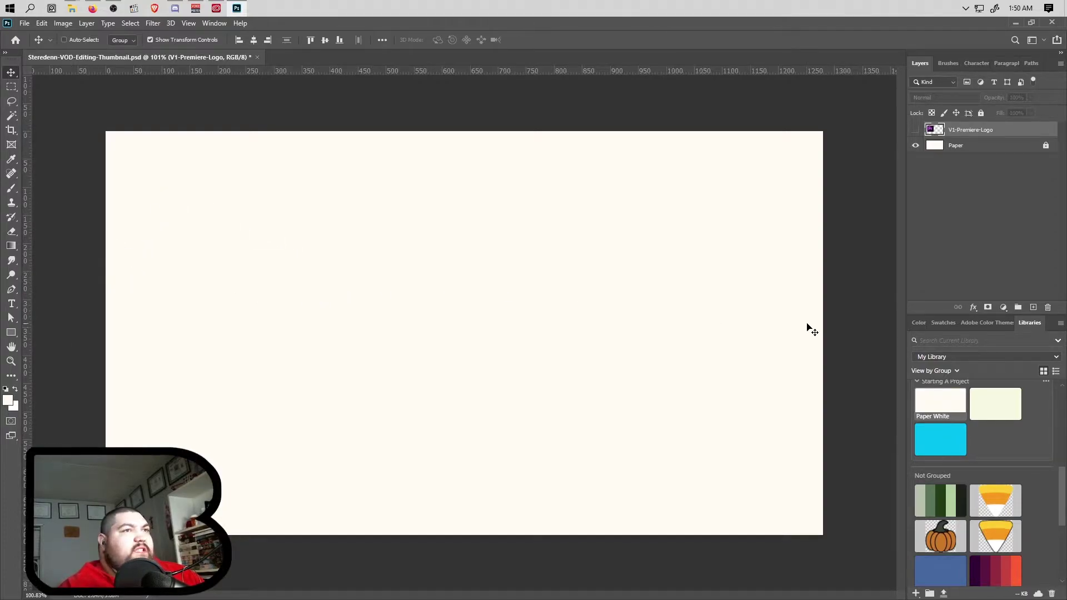
left_click(980, 323)
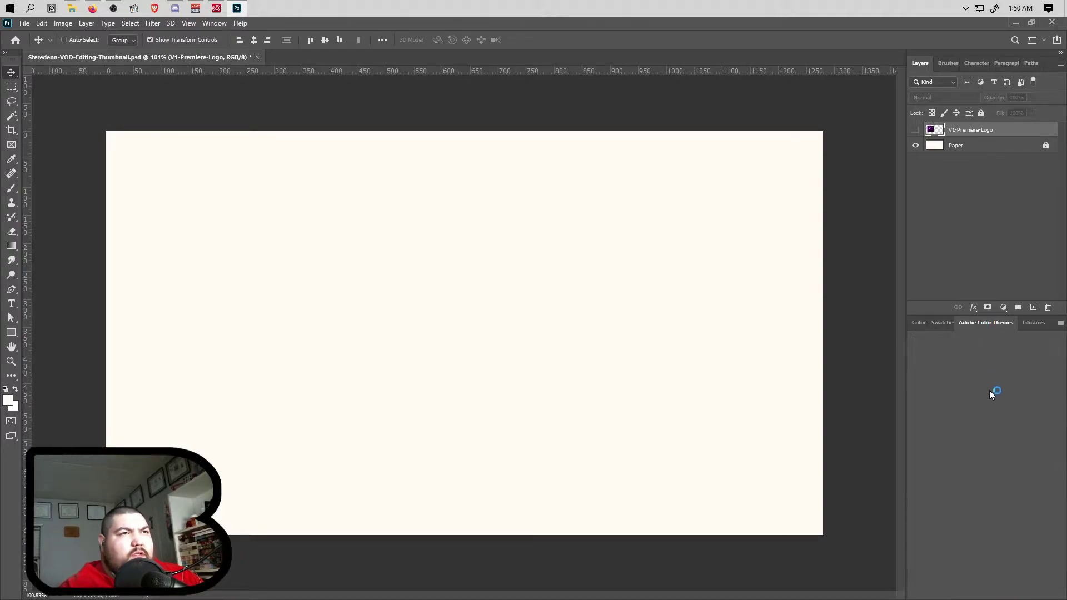
left_click(917, 323)
left_click(942, 323)
left_click(992, 324)
left_click(1034, 323)
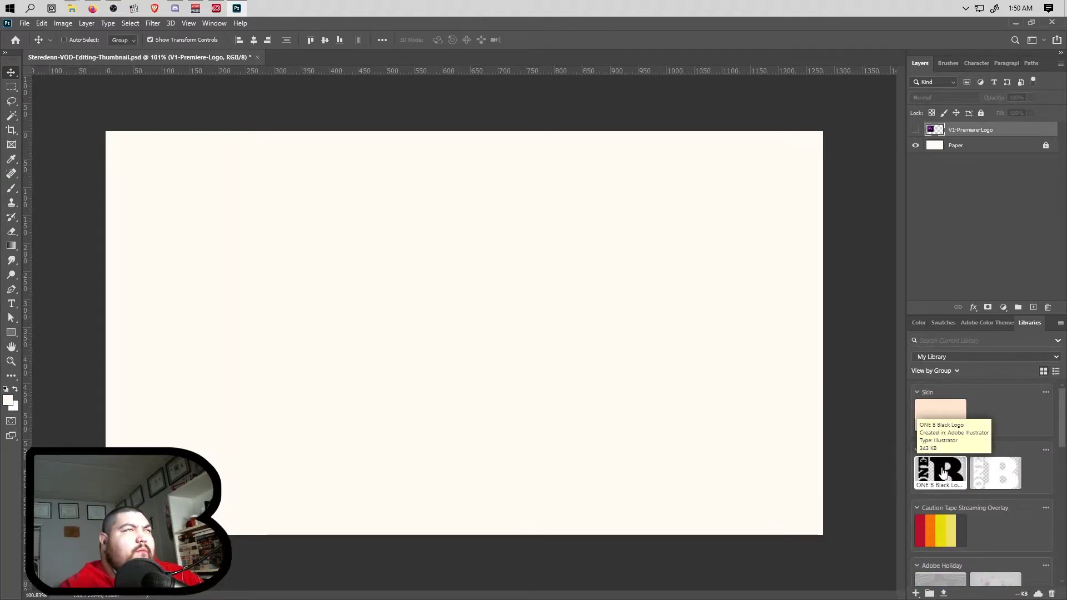
Place the ONE B Black Logo from the library as a linked Smart Object and scale it down in the canvas's left half
left_click_drag(945, 473, 495, 328)
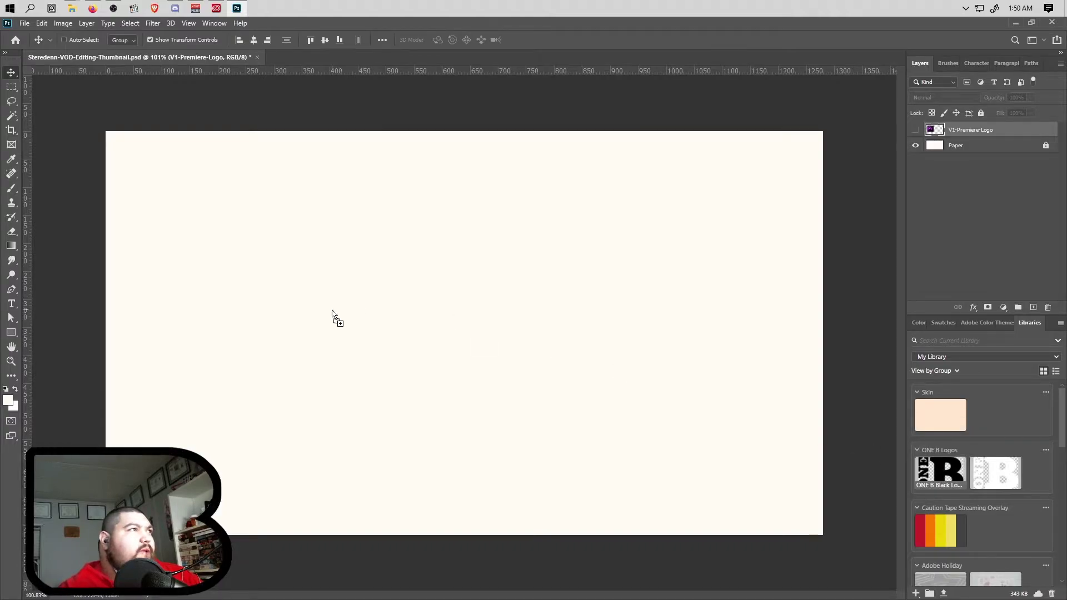
left_click_drag(332, 315, 365, 320)
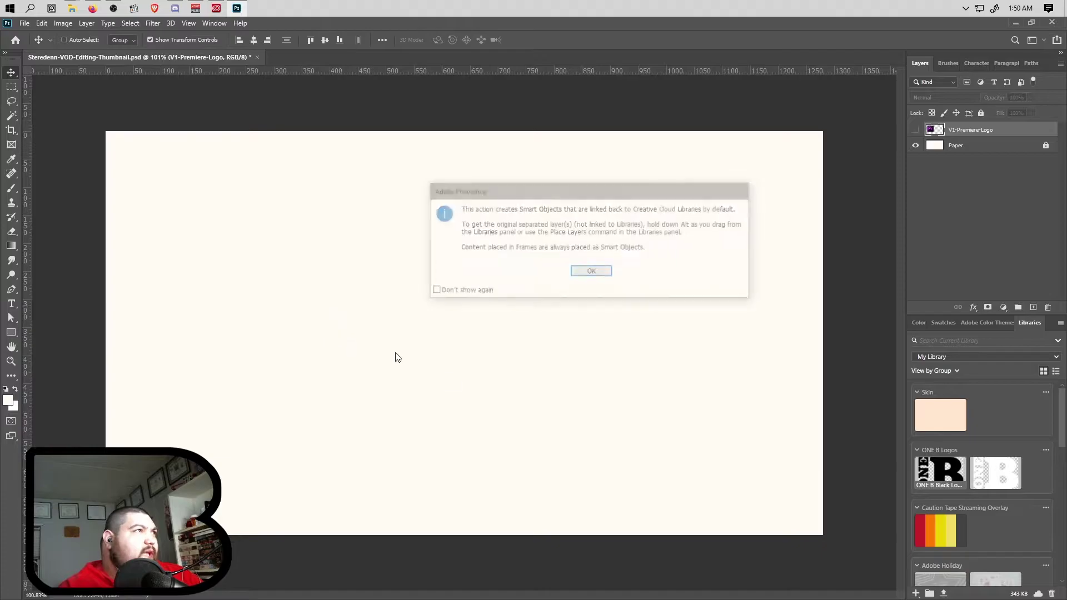
left_click(591, 271)
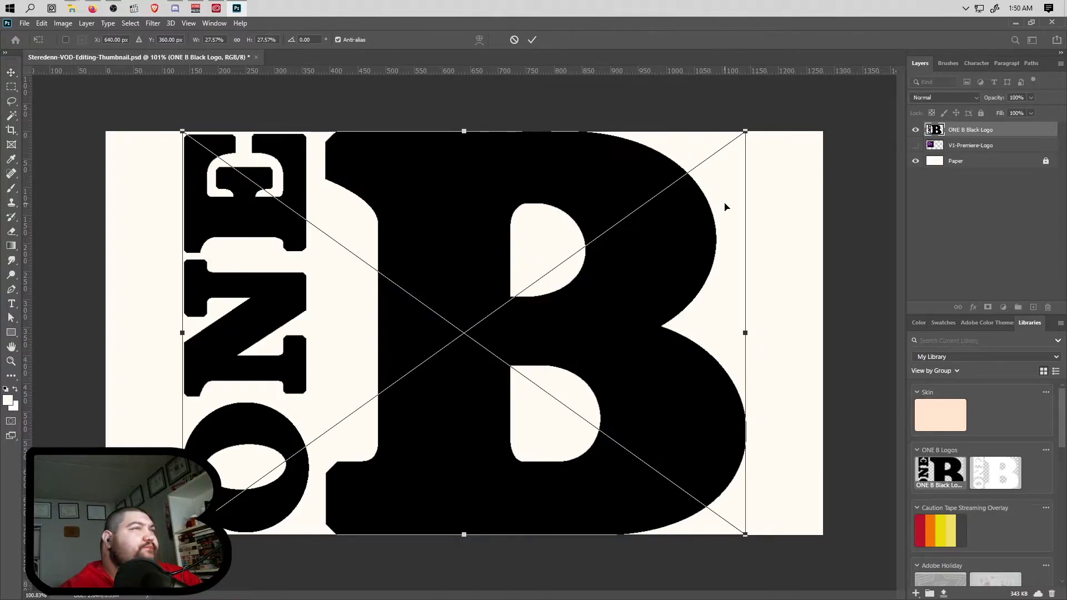
left_click_drag(746, 132, 552, 312)
left_click_drag(489, 318, 346, 309)
Show the V1-Premiere-Logo layer again and move the Premiere logo to the right half of the canvas
left_click(915, 145)
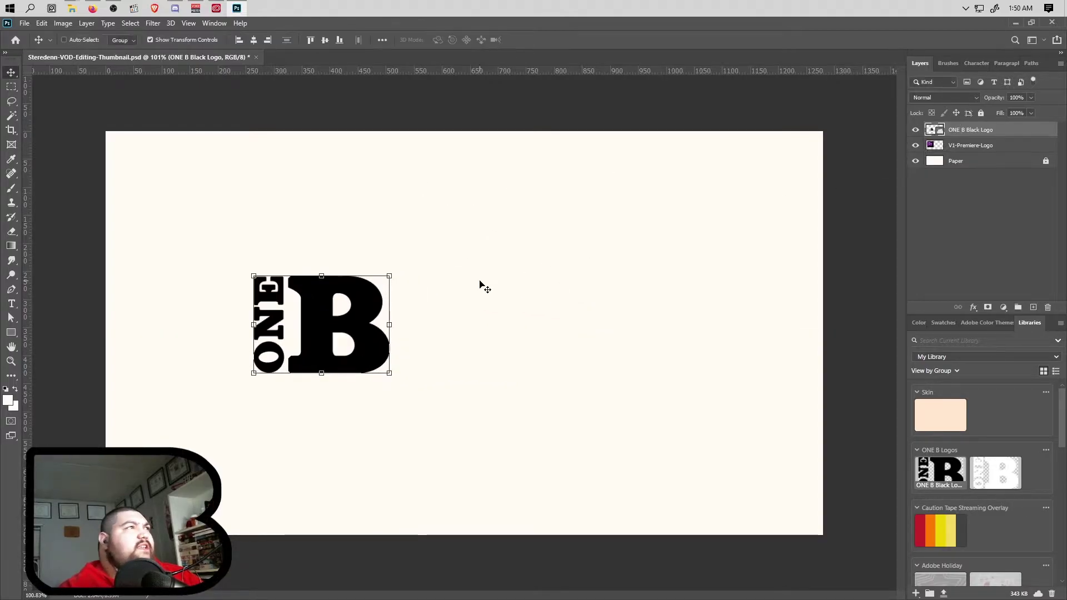
left_click(346, 240, "ctrl")
left_click_drag(350, 233, 687, 262)
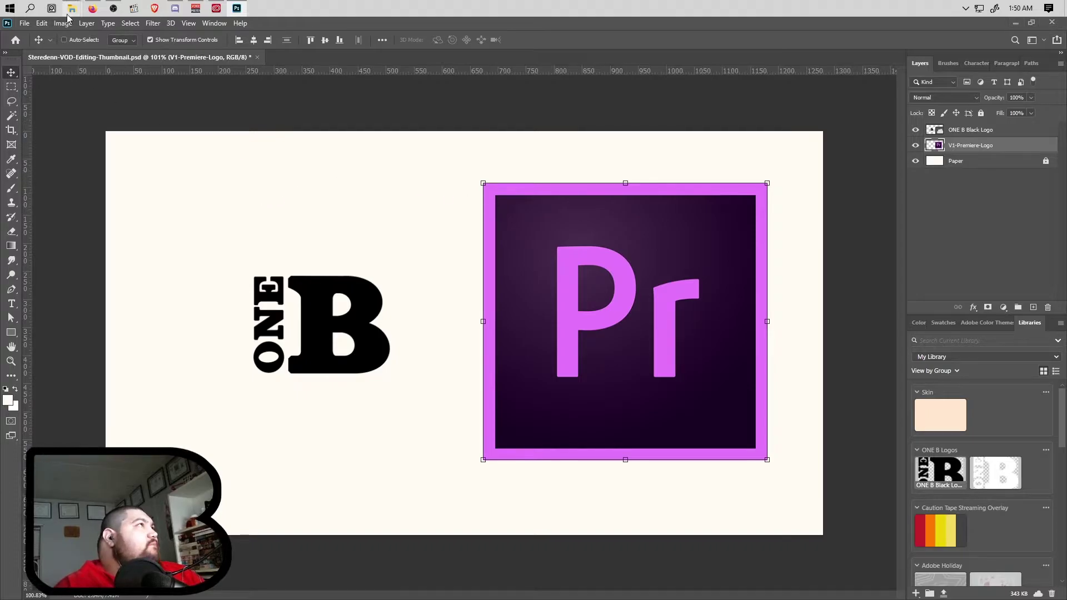
In File Explorer, close the Adobe 1x folder window and delete premiere-cc.svg from the Downloads folder
mouse_move(71, 9)
mouse_move(99, 35)
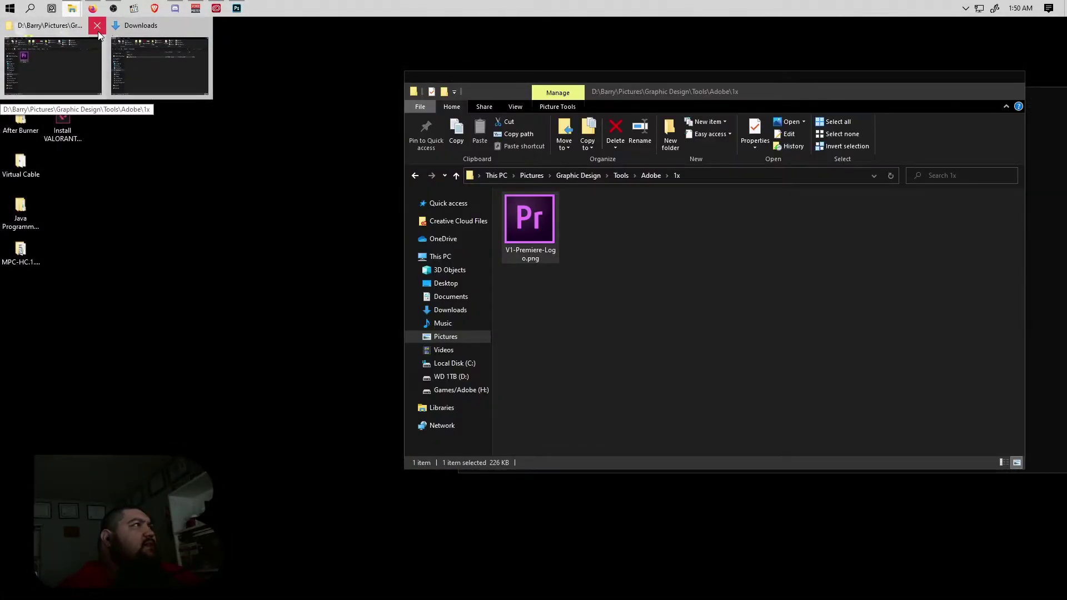
left_click(97, 32)
left_click(80, 56)
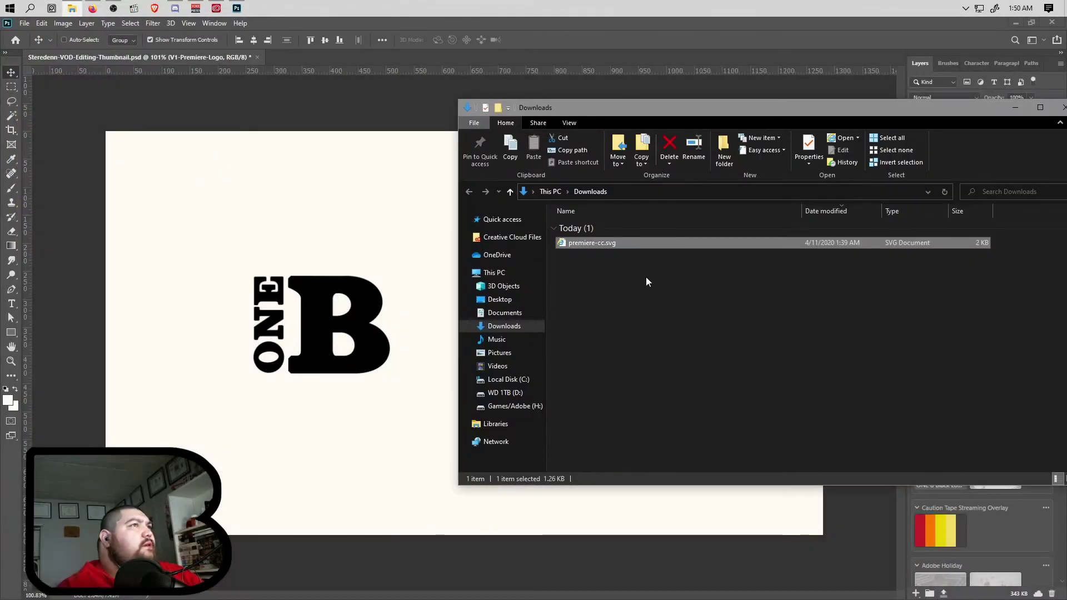
left_click(605, 246)
key("BackSpace")
left_click(584, 245)
key("Delete")
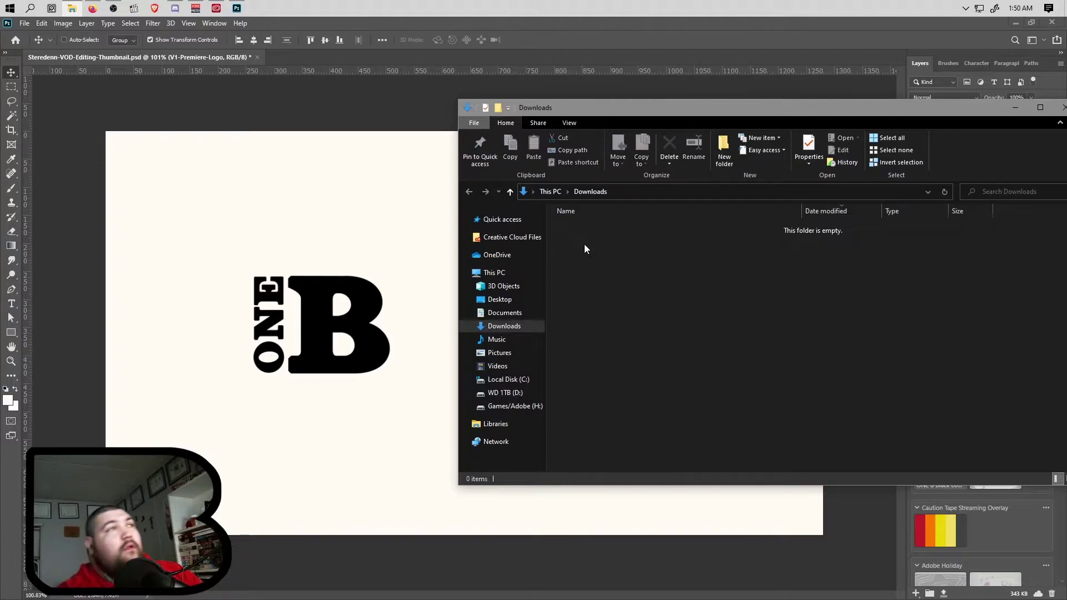
Place Steredenn.jpg from the Pictures subfolder Gaming Start Screens into the document and move the V1-Premiere-Logo layer above it
left_click(512, 354)
left_click_drag(804, 108, 600, 96)
double_click(699, 307)
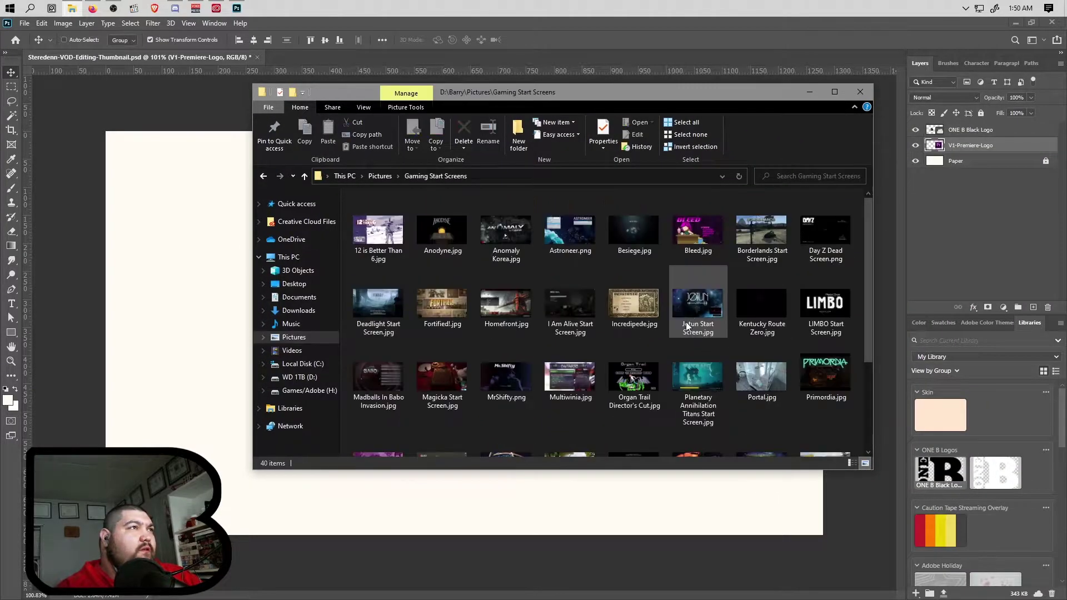
scroll(628, 349, "down", 3)
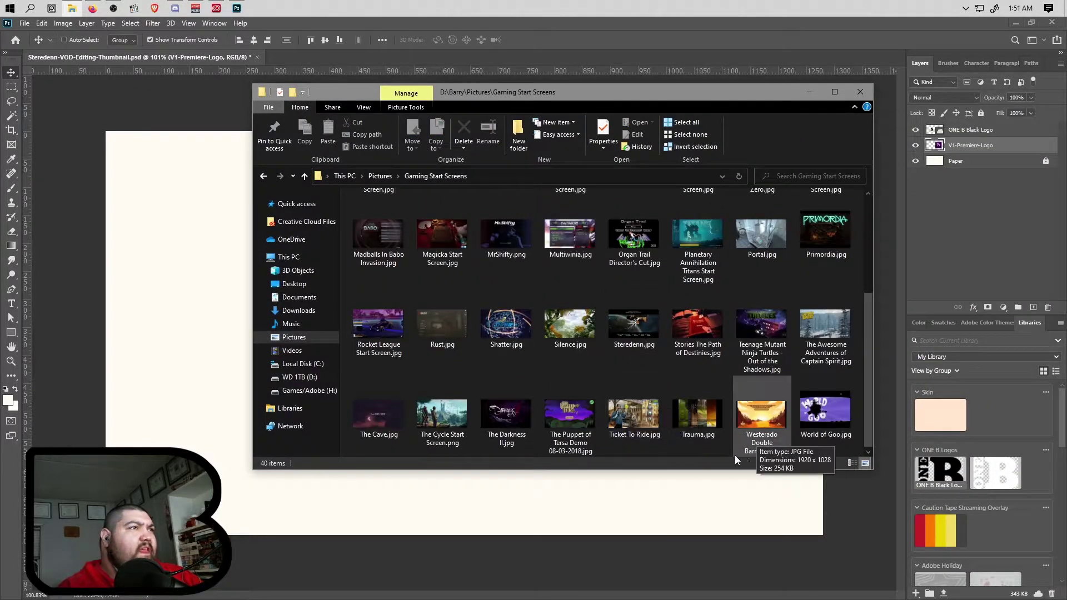
left_click_drag(633, 326, 253, 398)
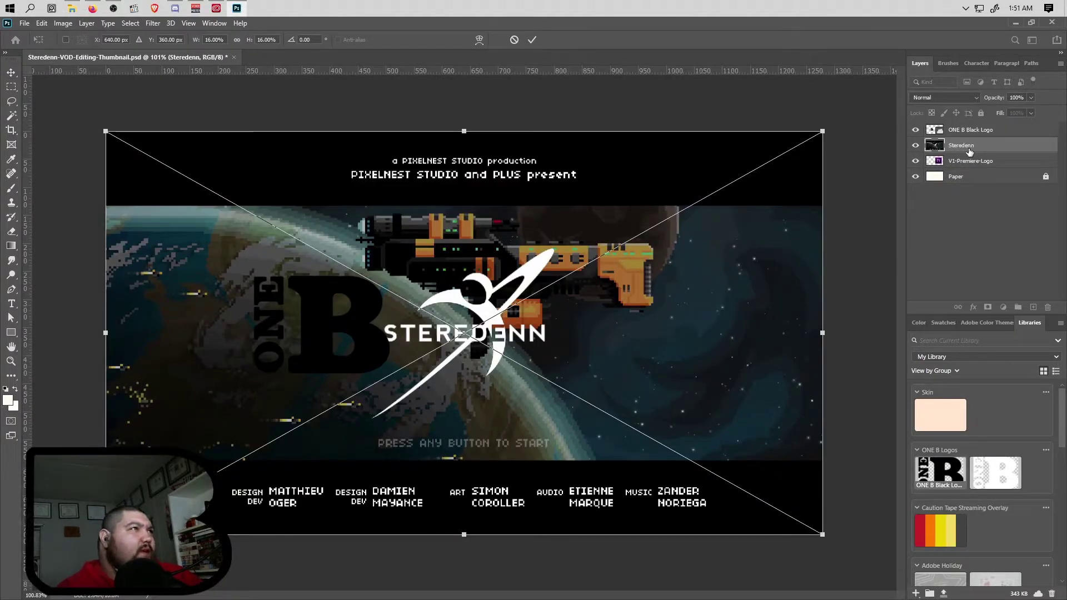
key("Return")
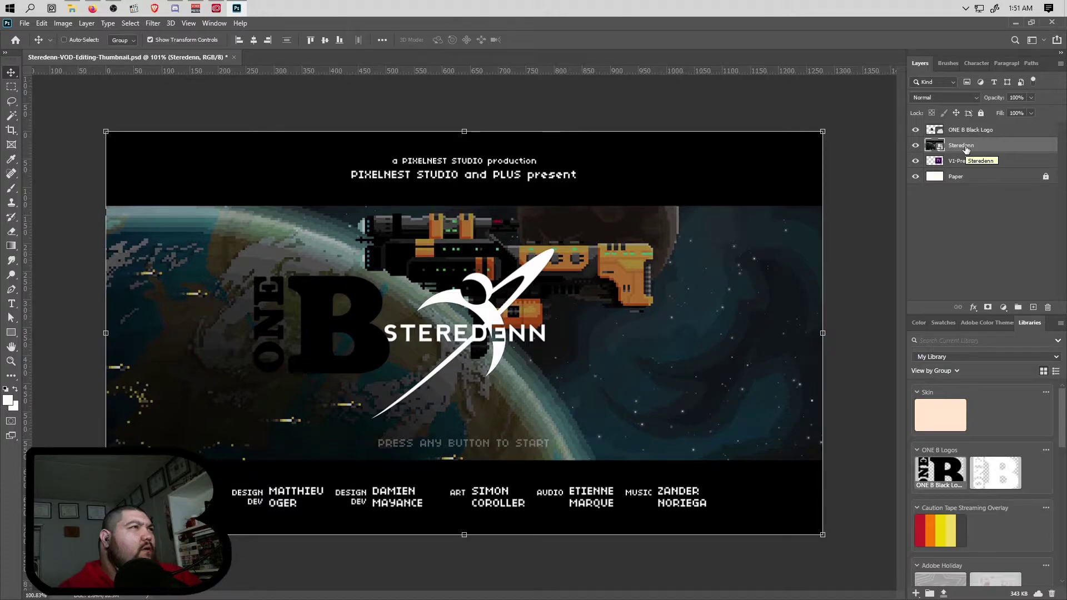
left_click_drag(977, 161, 975, 140)
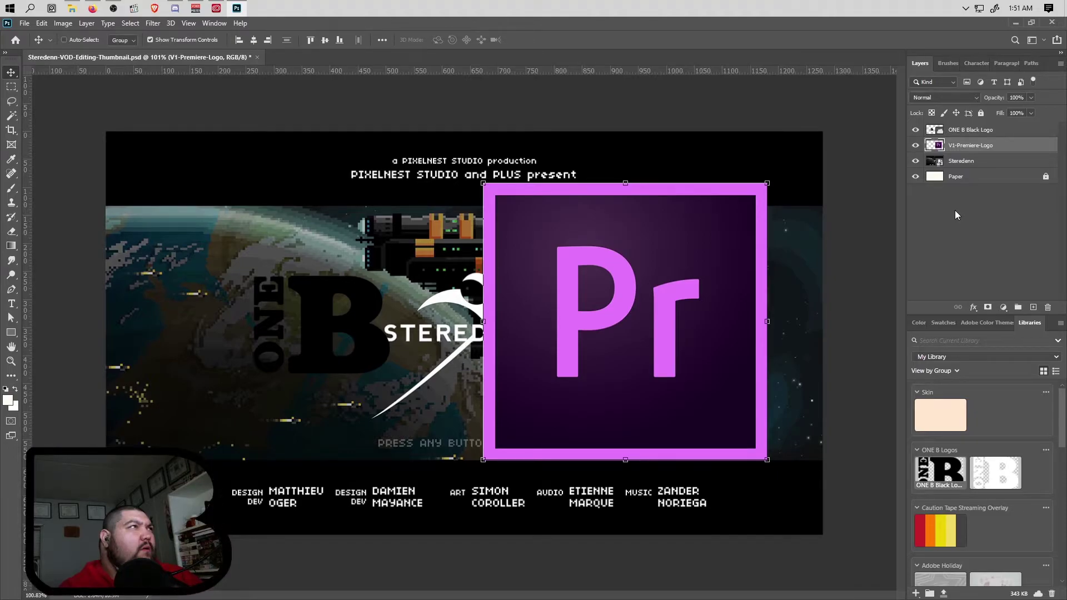
Align the Premiere logo with the canvas's upper-left corner and enlarge it to the full canvas height, about 146%
left_click_drag(638, 315, 265, 264)
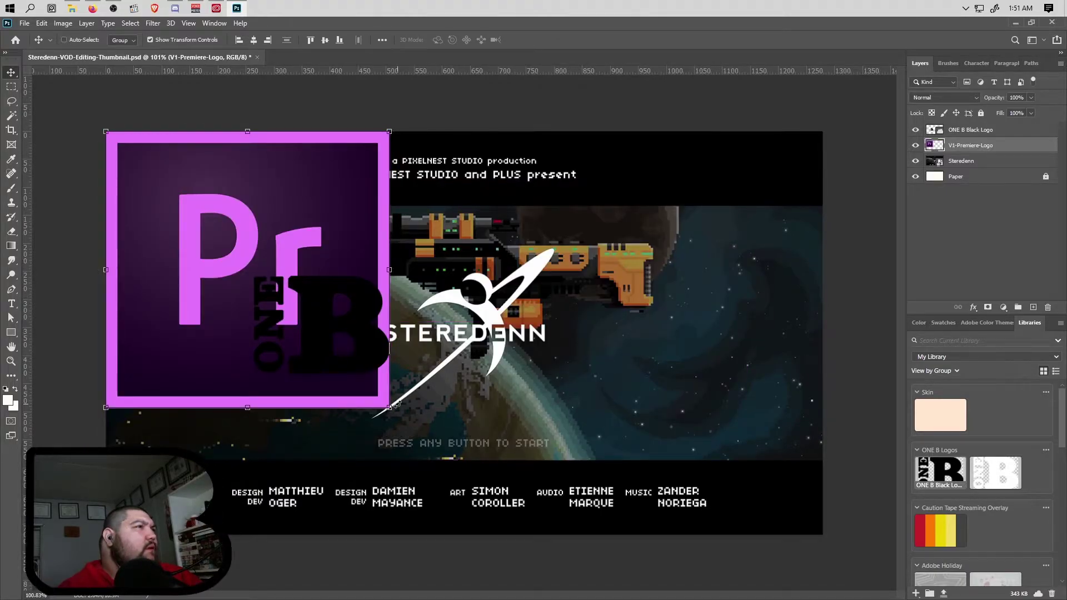
left_click_drag(390, 408, 538, 518)
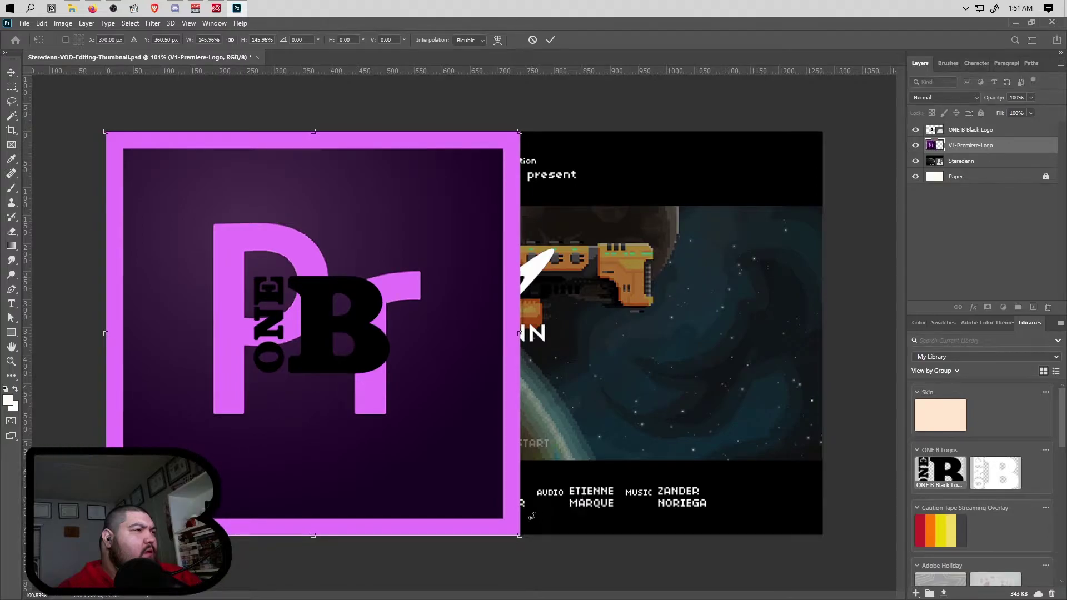
scroll(289, 544, "up", 2)
scroll(289, 541, "up", 5)
scroll(306, 517, "down", 2)
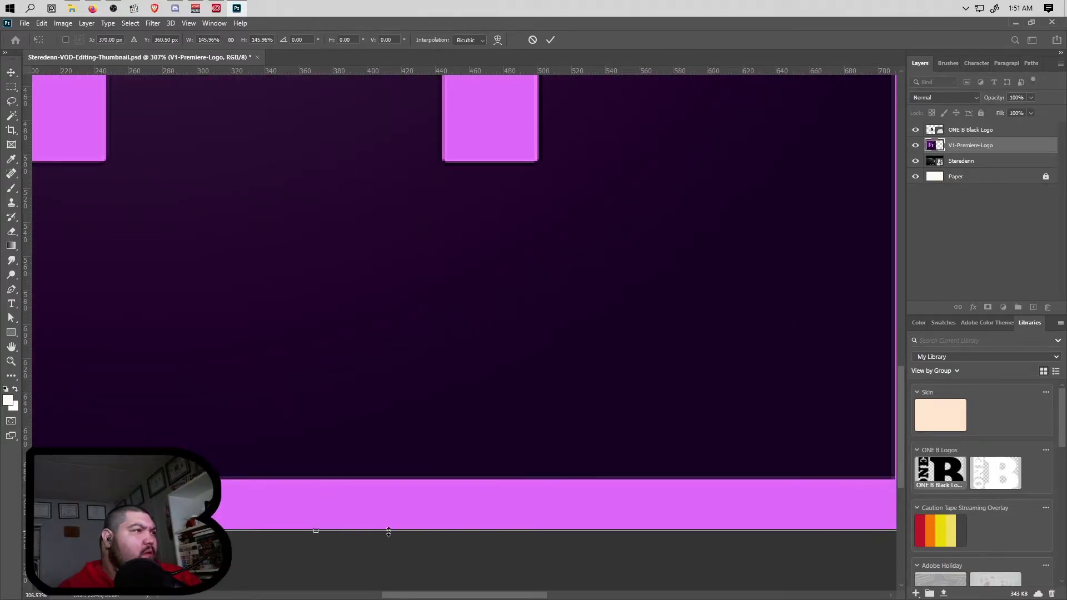
scroll(461, 523, "right", 1)
scroll(460, 523, "right", 1)
left_click_drag(866, 531, 864, 529)
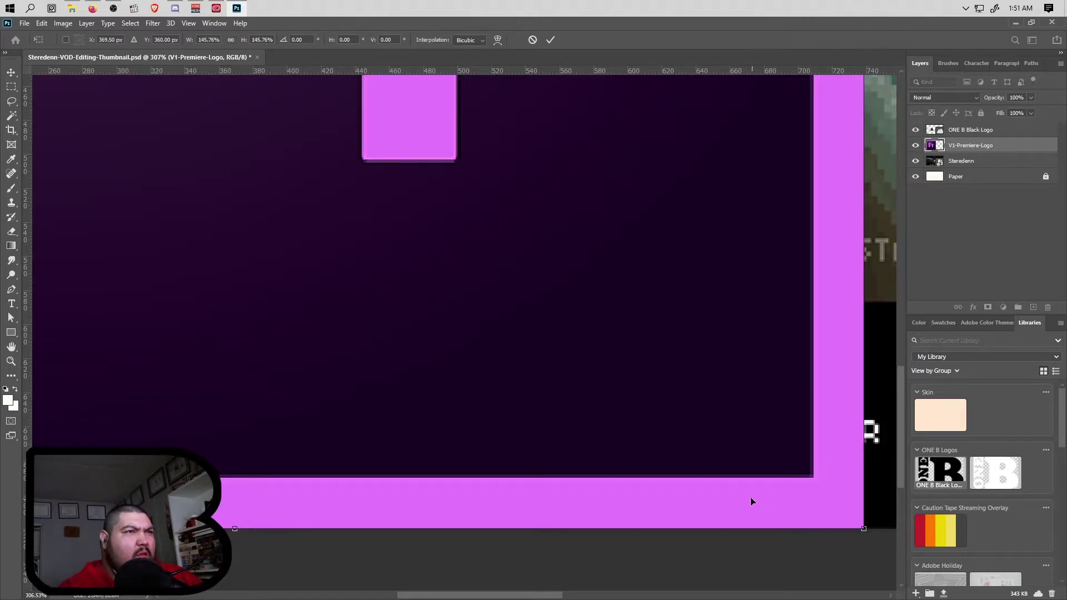
scroll(755, 505, "down", 6)
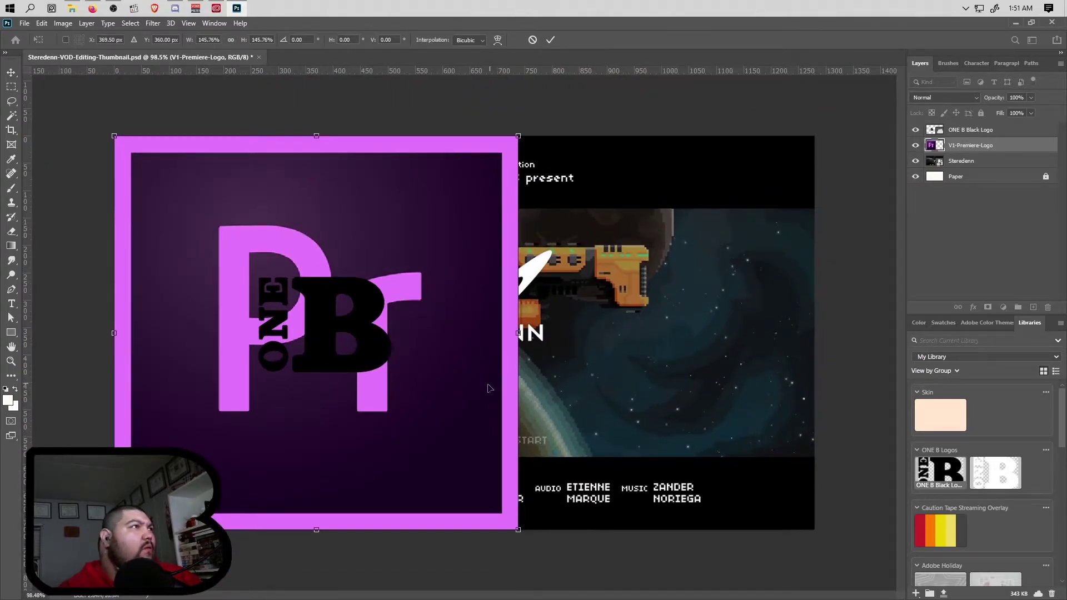
Try shifting the Steredenn image to the right beside the Premiere logo and return it to fill the canvas
left_click(972, 161)
left_click_drag(657, 332, 806, 346)
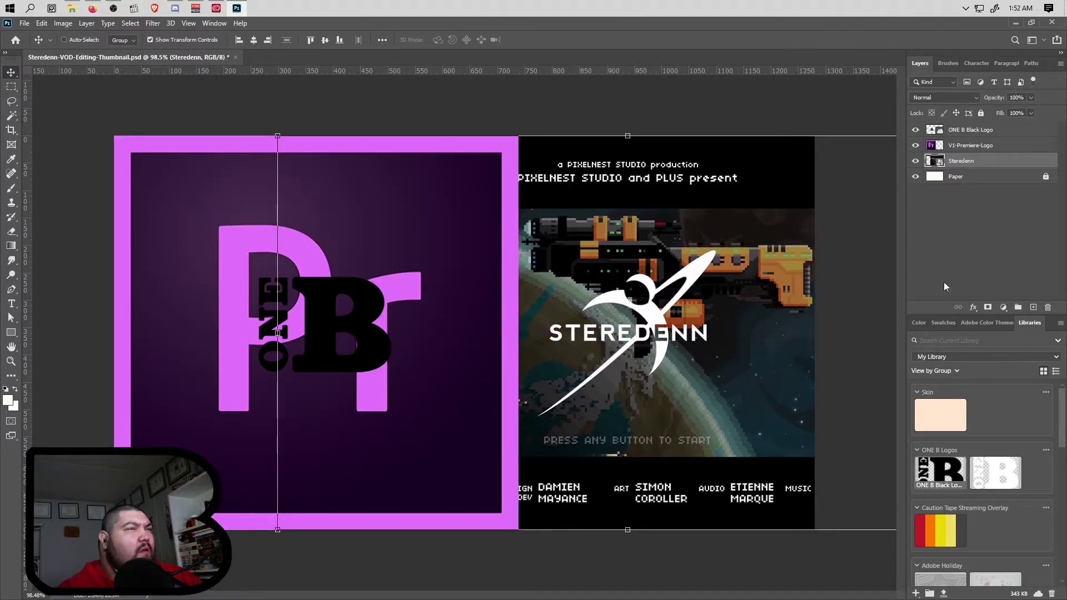
left_click(984, 239)
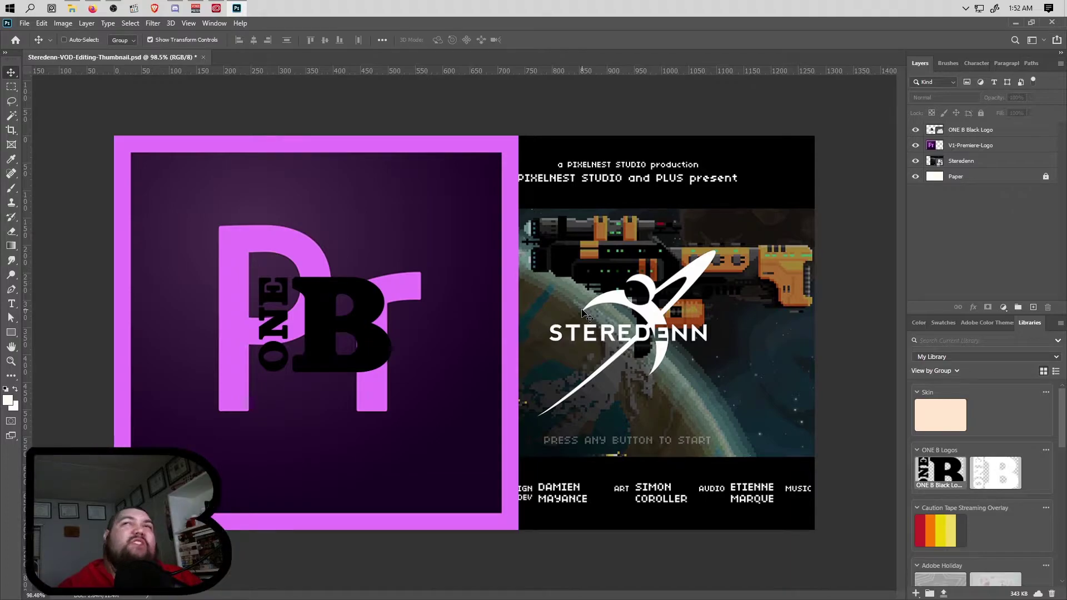
left_click(963, 164)
left_click_drag(734, 259, 571, 259)
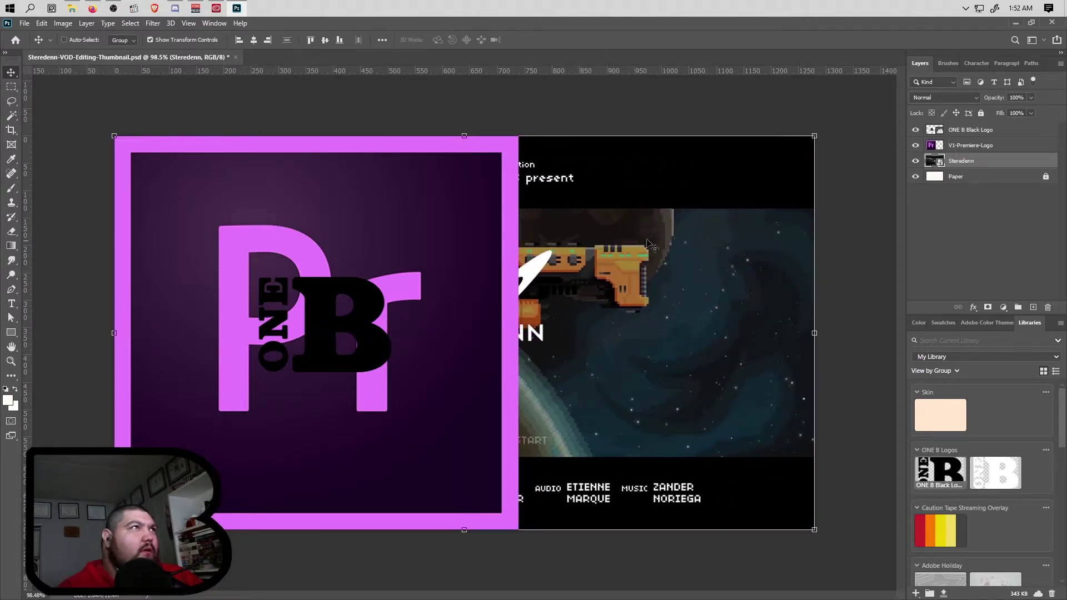
Scale the Premiere logo to about 23% in the canvas's lower right area and move the ONE B logo to the lower left
left_click(965, 146)
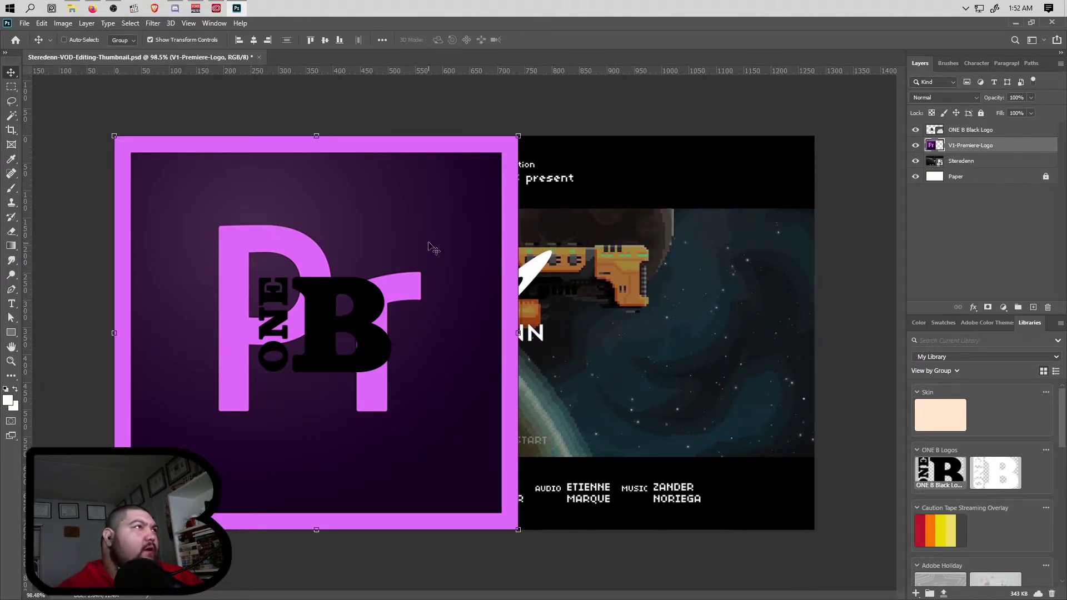
left_click_drag(453, 248, 687, 248)
left_click_drag(738, 141, 582, 293)
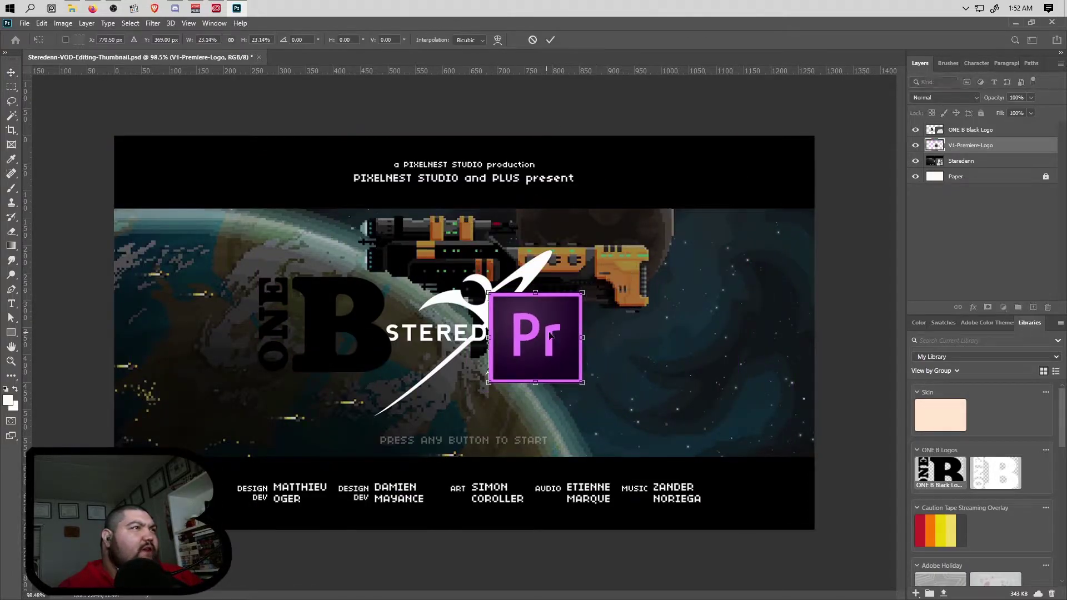
left_click_drag(548, 335, 710, 378)
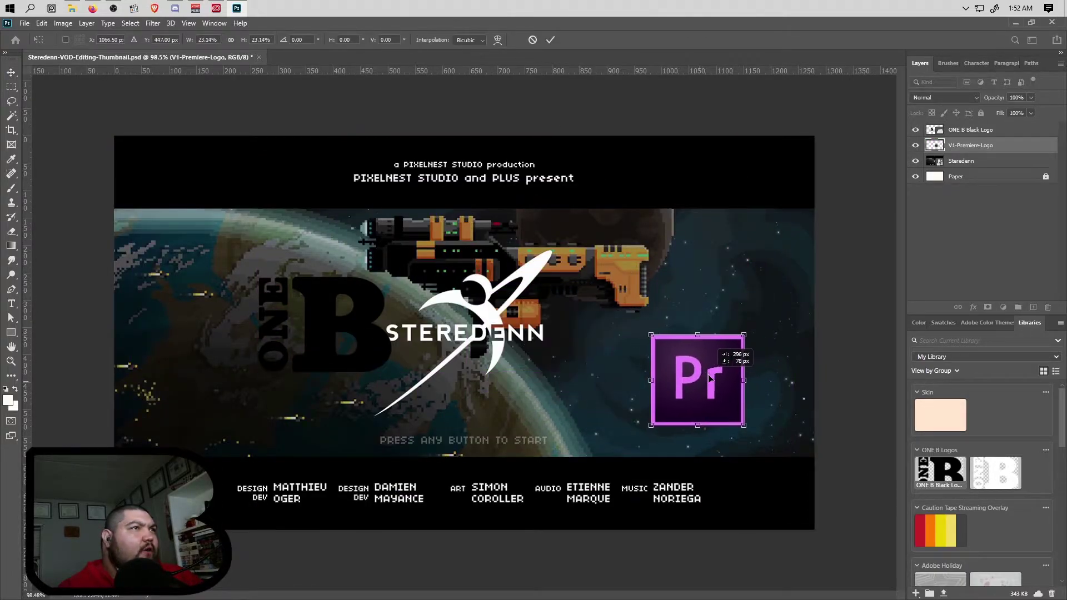
left_click(974, 131)
left_click_drag(476, 287, 363, 361)
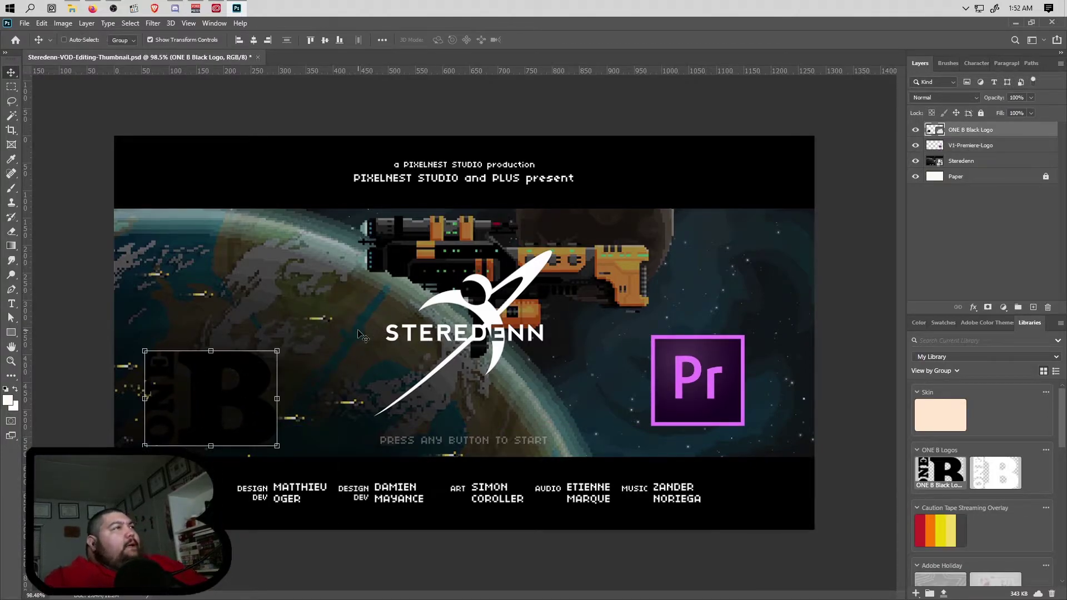
Select the full-width black band along the top of the Steredenn image and fill it with black on a new layer
left_click(10, 88)
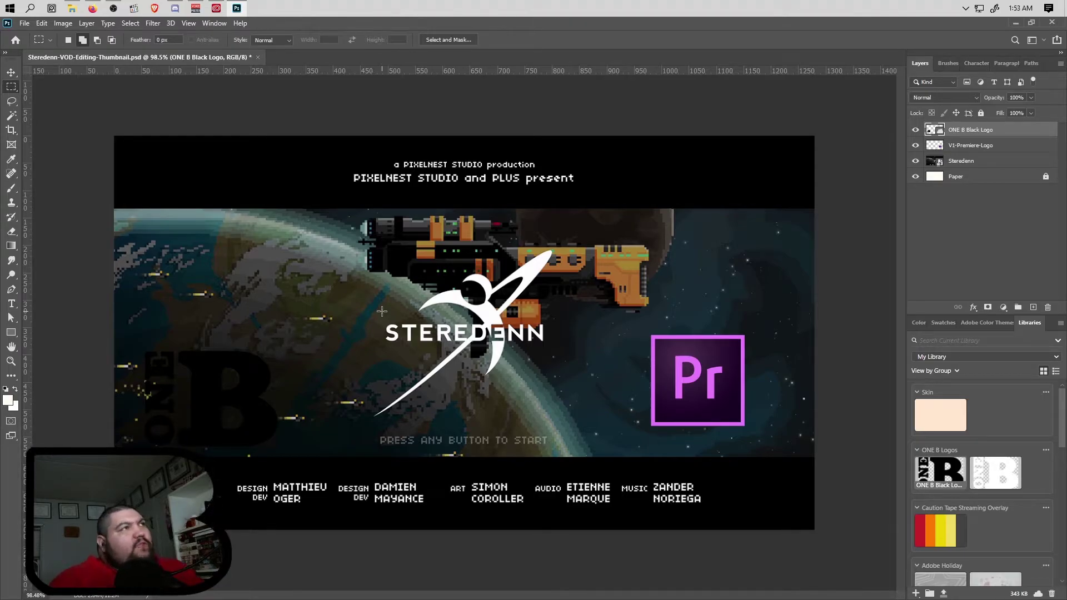
left_click_drag(114, 135, 831, 208)
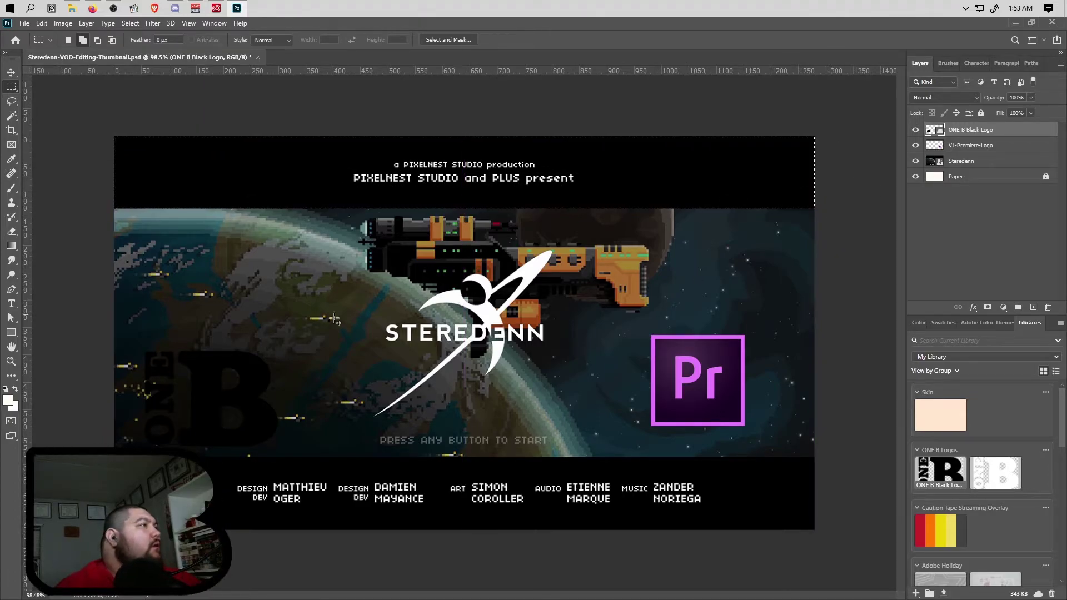
left_click(5, 390)
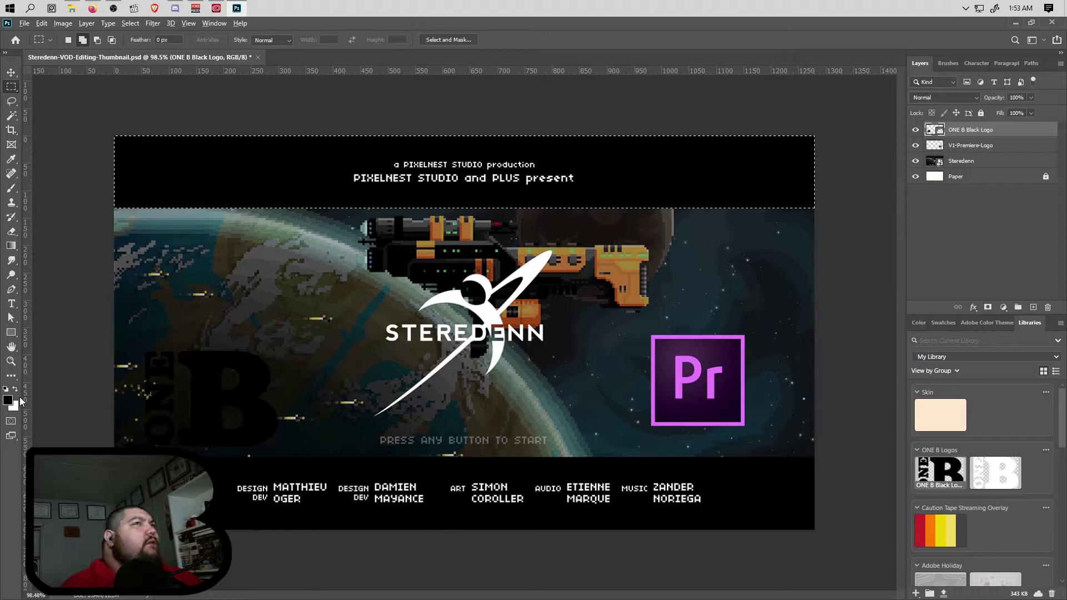
left_click(1034, 308)
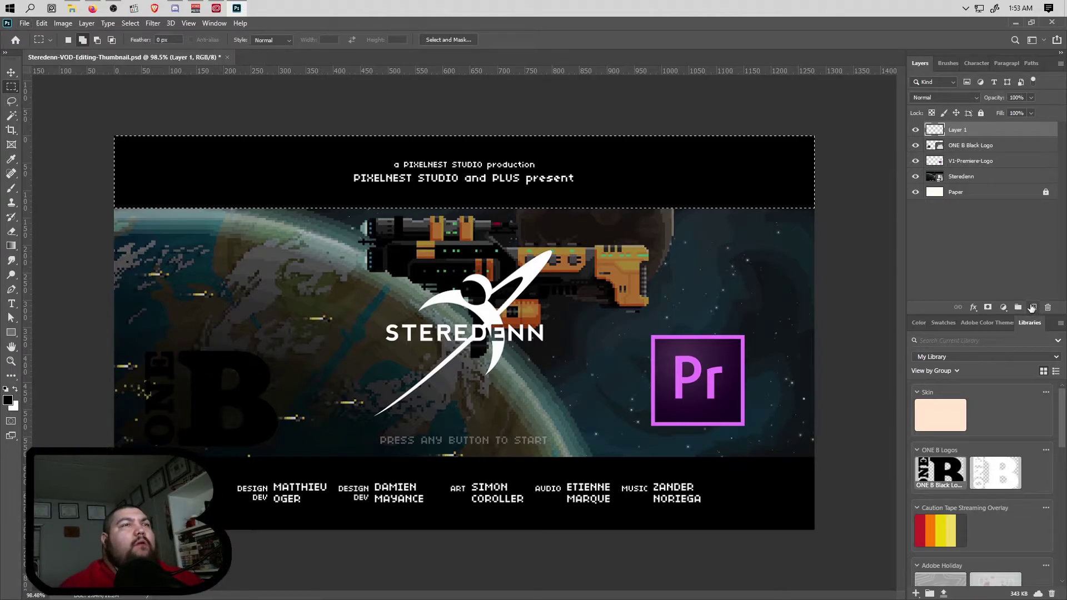
key("alt+BackSpace")
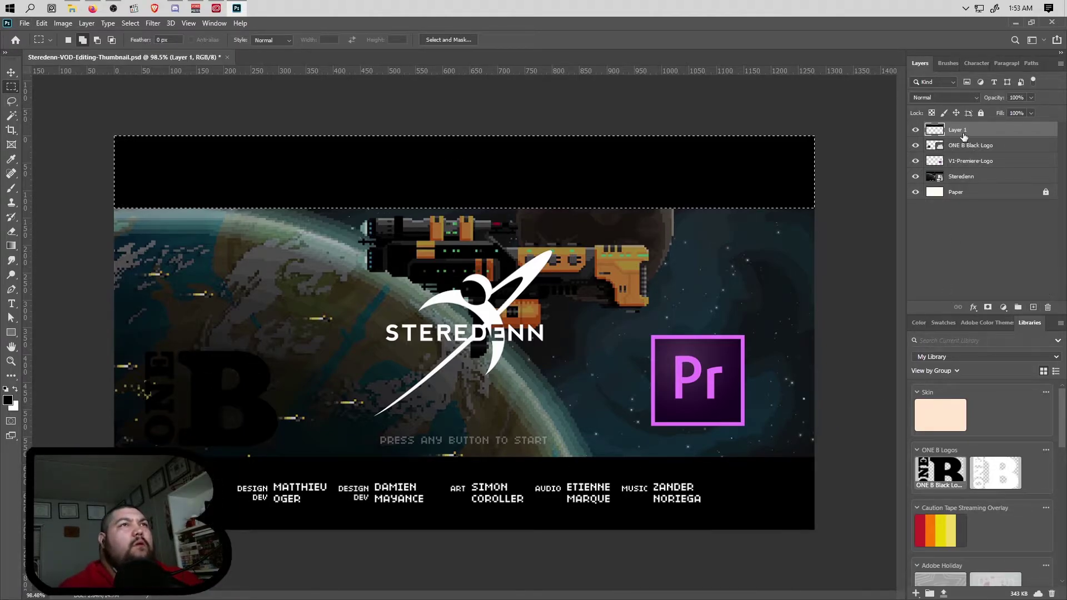
Duplicate the black band layer and move the copy to the canvas's lower edge over the credits, leaving no layer selected
key("ctrl+0")
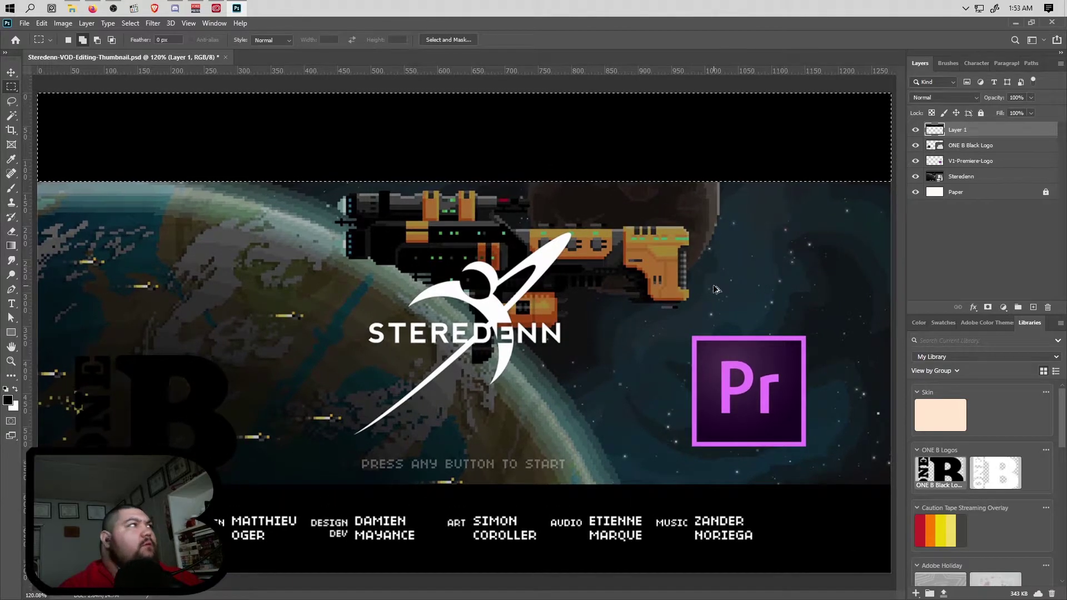
left_click_drag(966, 132, 966, 126, "alt")
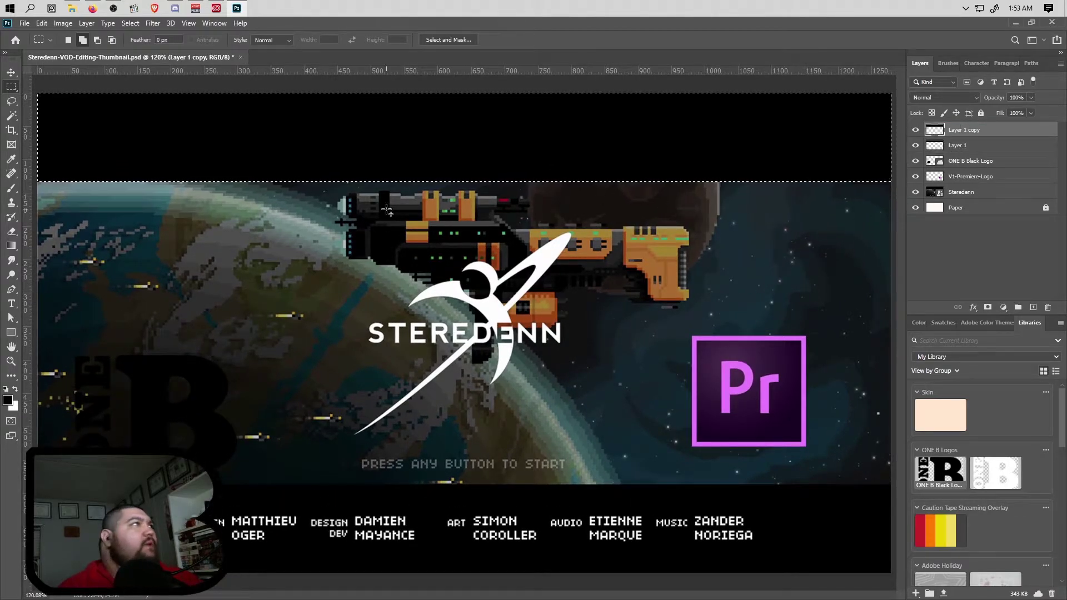
key("ctrl+d")
left_click(8, 74)
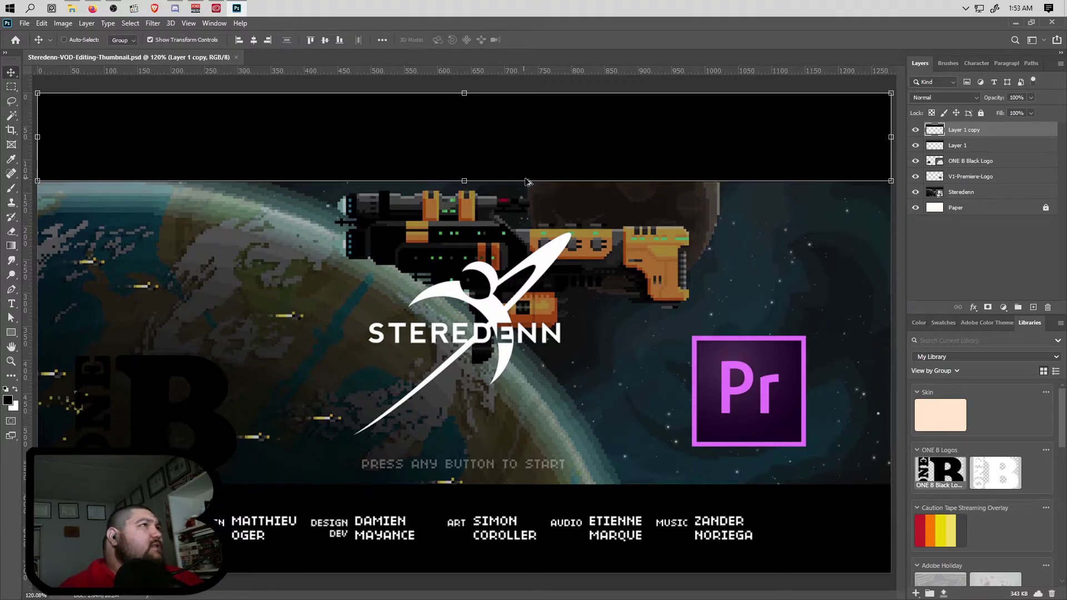
scroll(522, 180, "down", 1, "alt")
left_click_drag(477, 160, 454, 509)
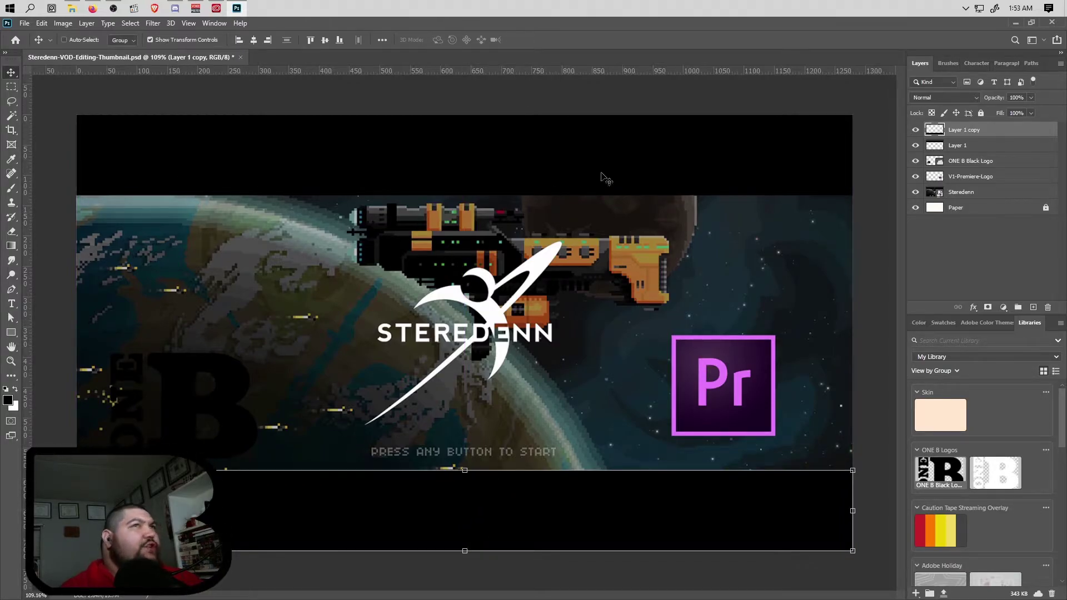
left_click(987, 144)
left_click(943, 282)
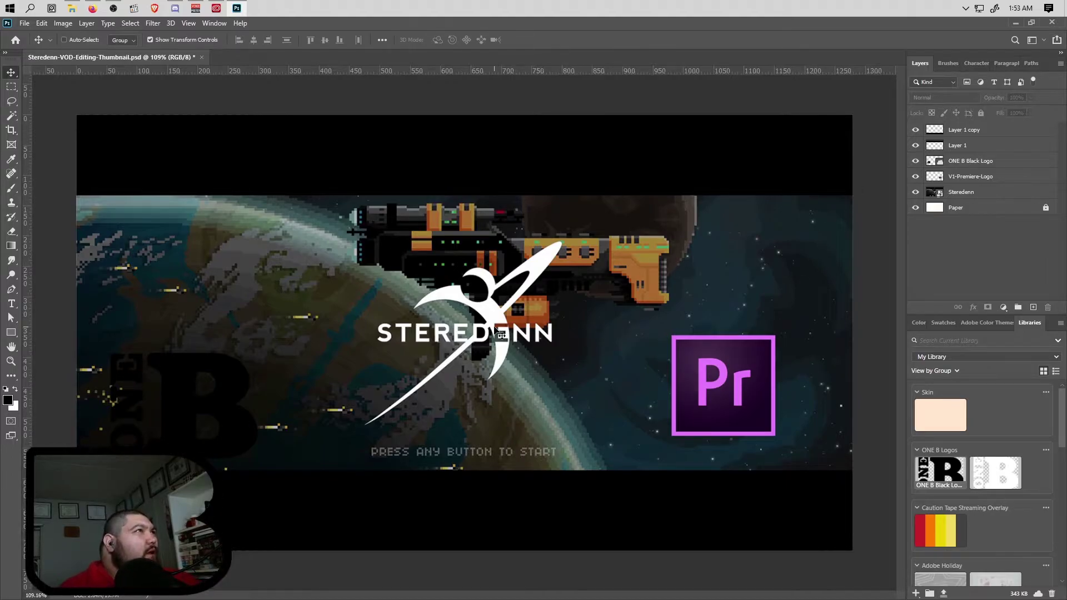
Make a 70 × 70 px square marquee selection over the planet
key("m")
left_click_drag(191, 253, 250, 295)
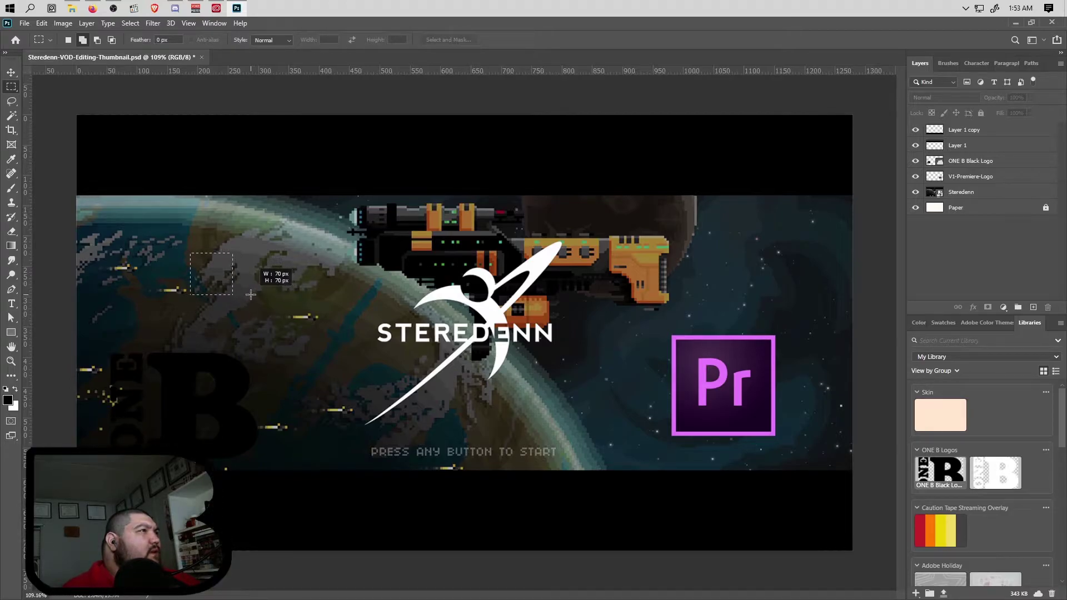
key("v")
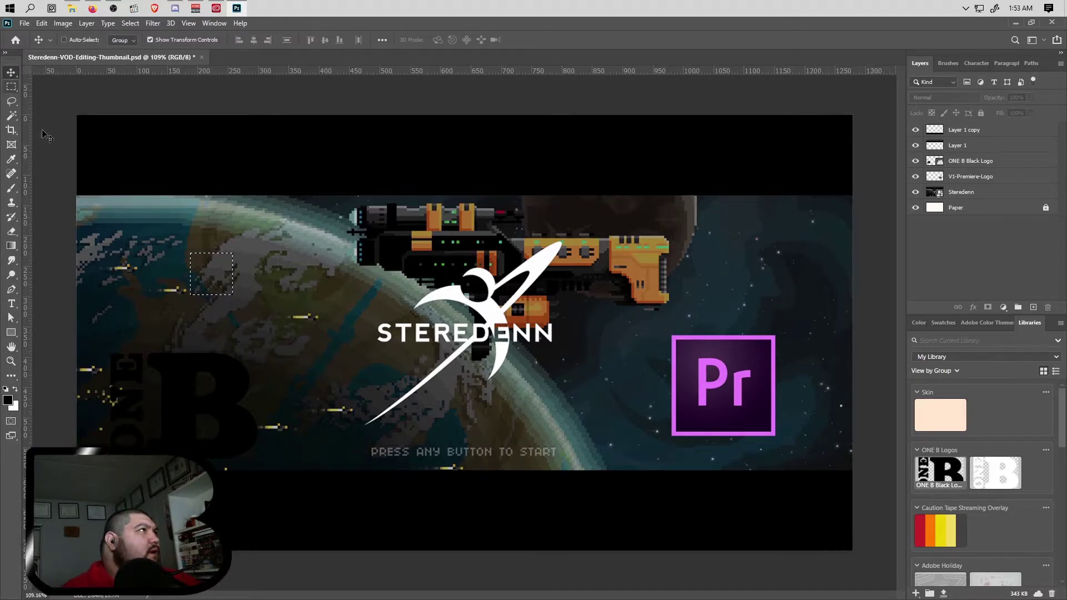
left_click(234, 277)
key("Return")
right_click(233, 278)
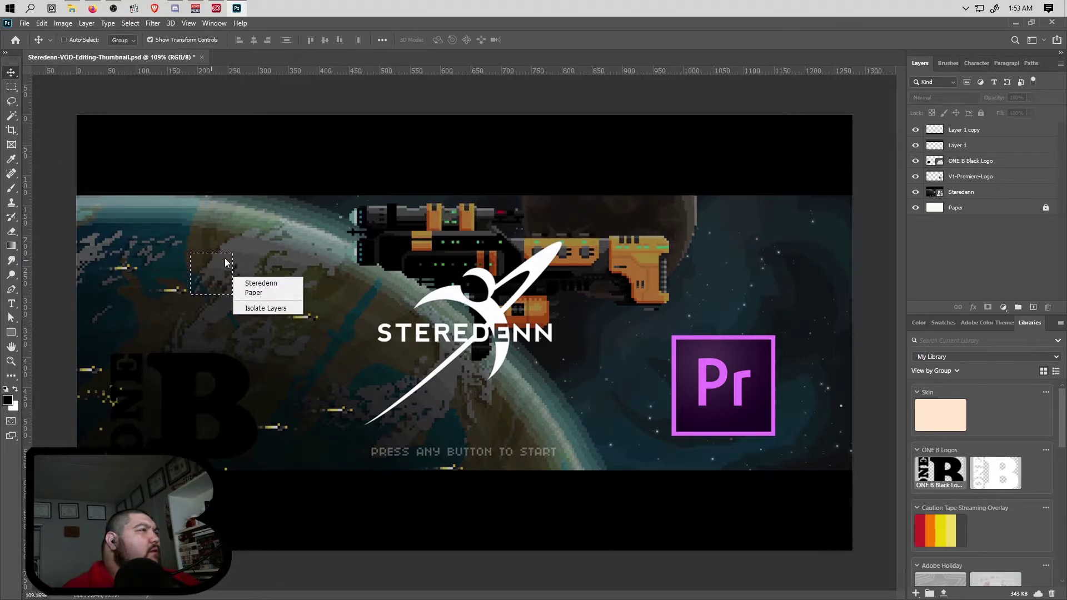
left_click(12, 89)
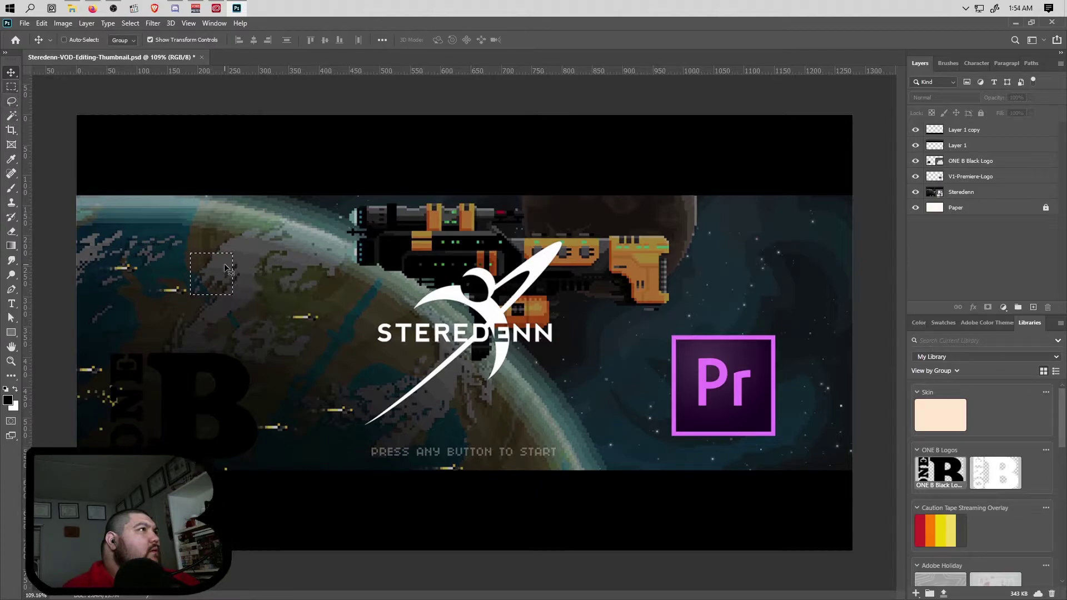
left_click(233, 271)
key("Return")
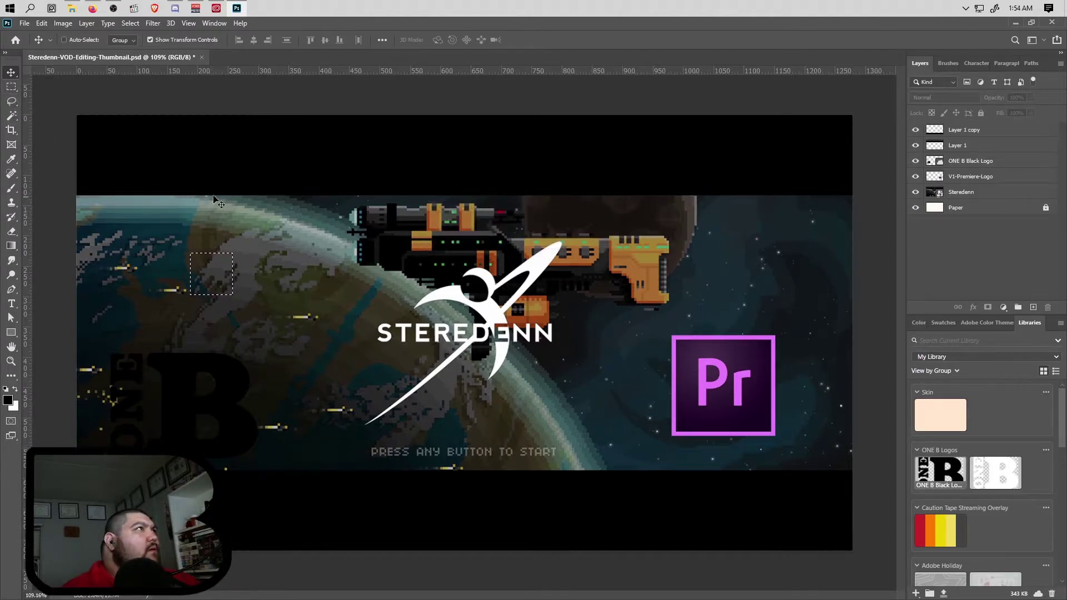
left_click(5, 87)
right_click(232, 275)
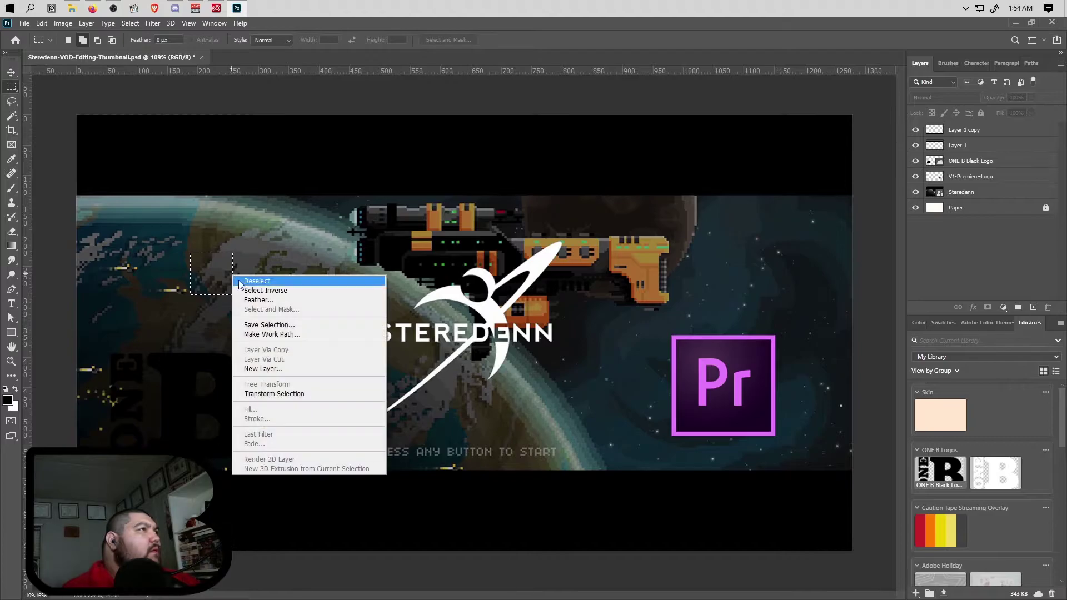
left_click(209, 289)
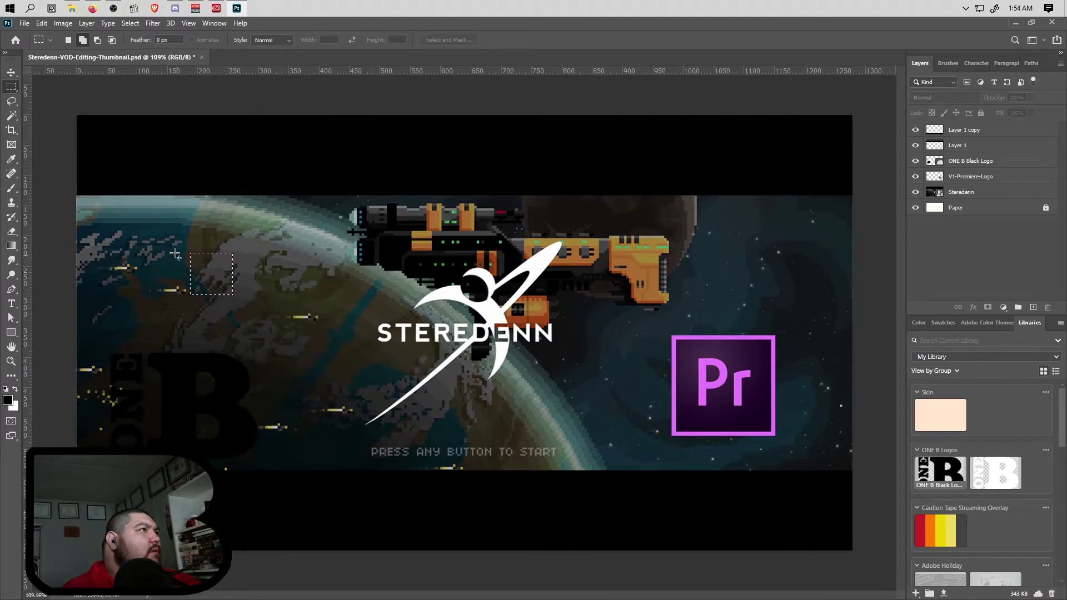
Transform the square selection and move it onto the upper black band, flush with the canvas's left edge and vertically centred in the band
right_click(207, 280)
left_click(228, 331)
left_click_drag(192, 259, 110, 159)
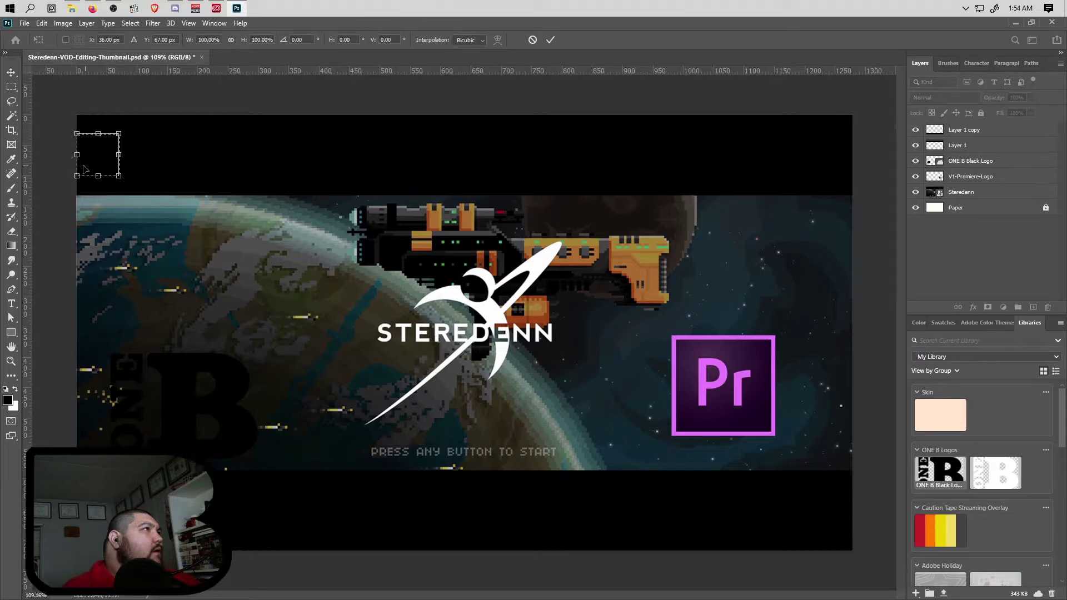
scroll(84, 172, "up", 4)
scroll(72, 173, "left", 1)
scroll(111, 150, "up", 5)
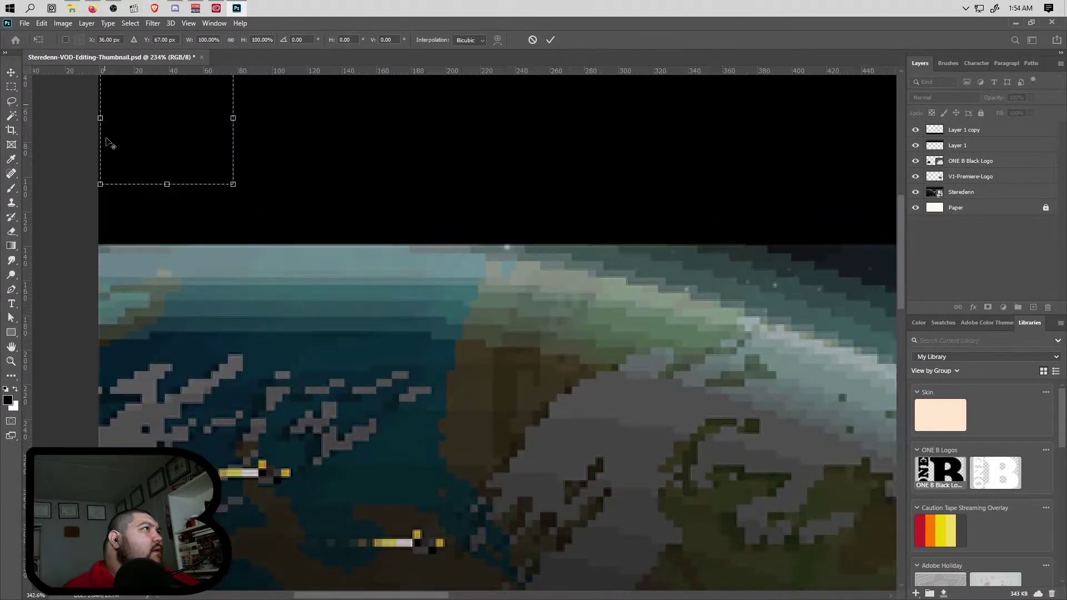
scroll(139, 207, "up", 2)
Shift the square selection horizontally to X 85 px, keeping Y at 67 px, and apply the transform
left_click_drag(167, 203, 205, 214)
scroll(162, 211, "down", 3)
scroll(162, 216, "down", 2)
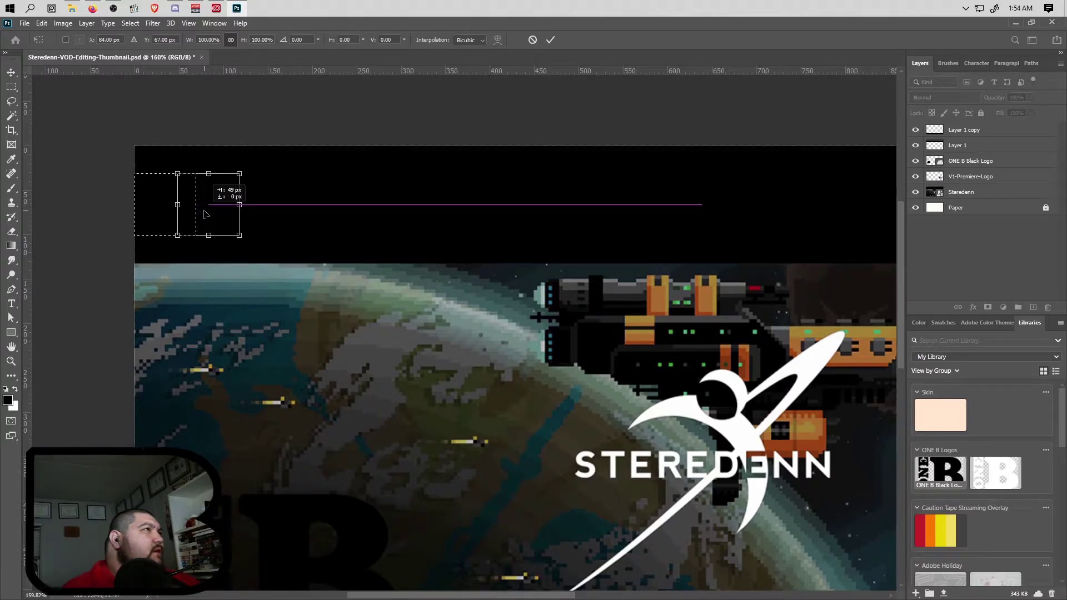
left_click_drag(206, 214, 207, 215)
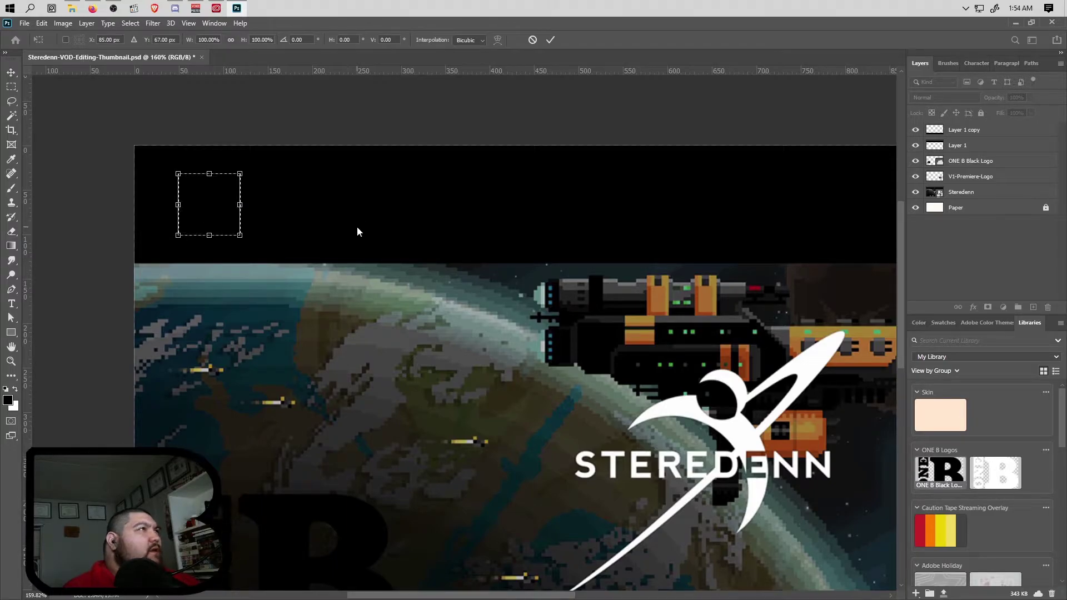
key("ctrl+0")
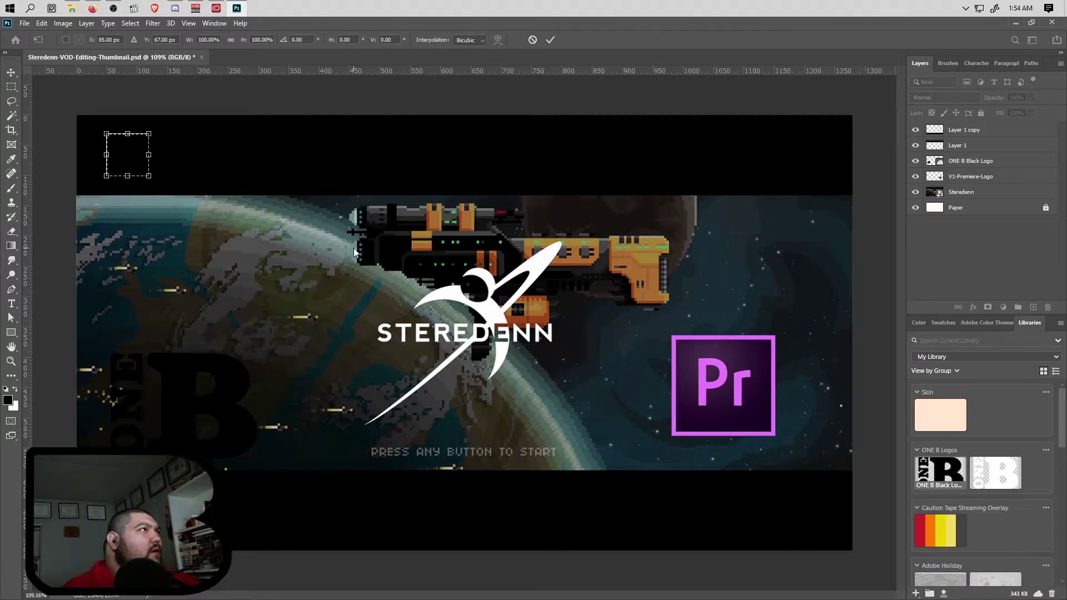
left_click(551, 40)
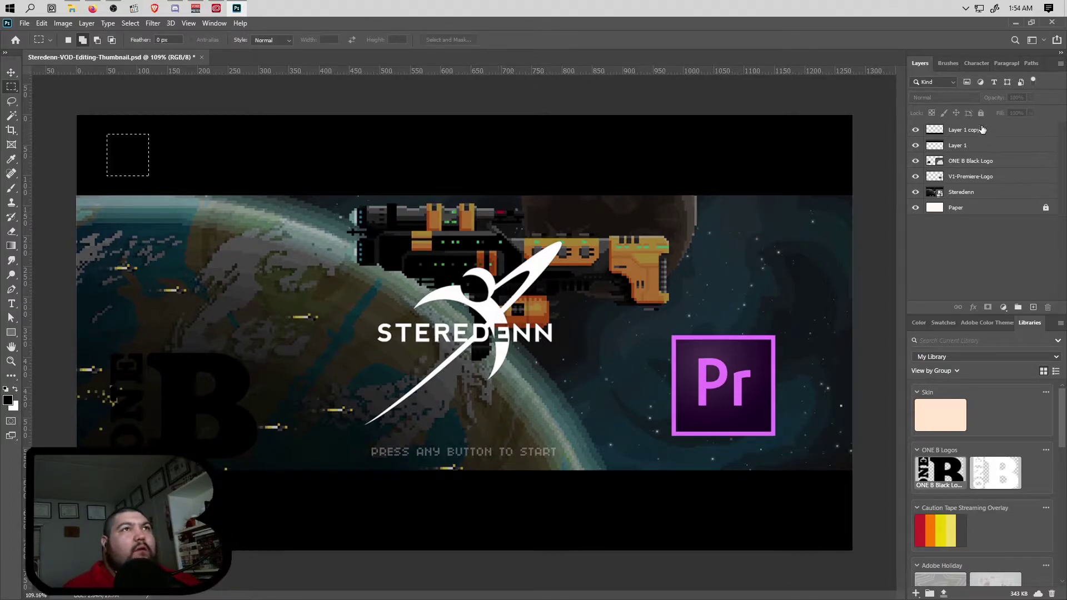
Add a new layer above all others, fill the square selection with white and deselect it
left_click(982, 130)
left_click(1033, 307)
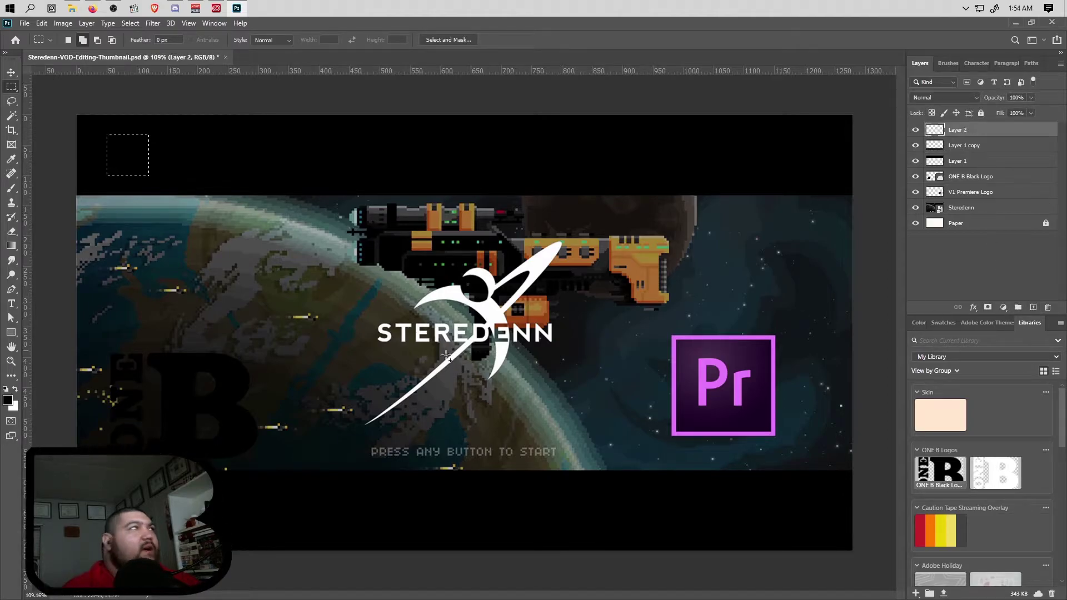
left_click(16, 391)
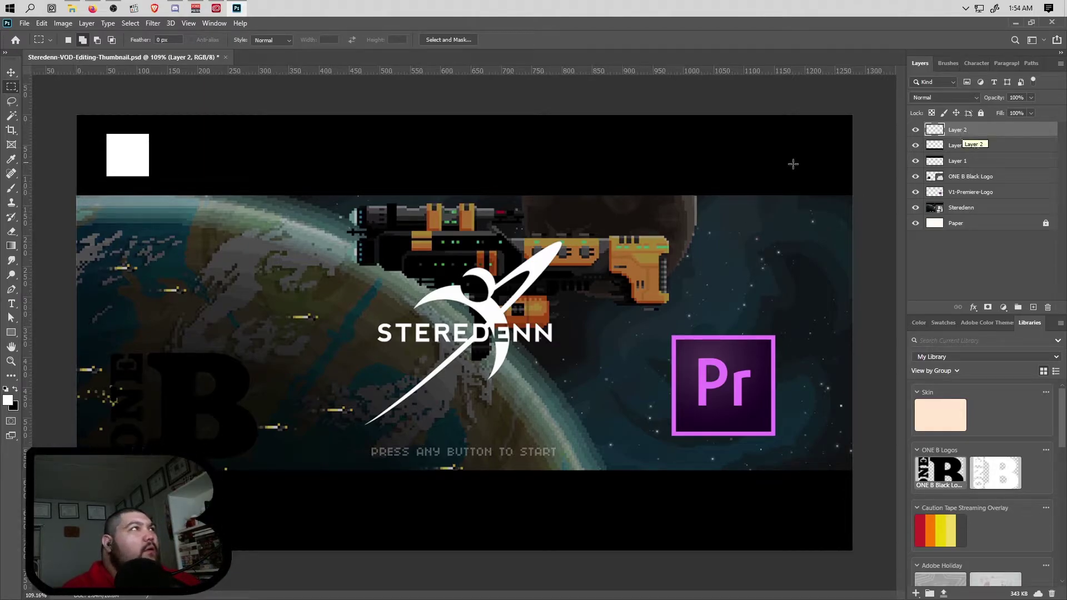
Duplicate the white square to its right in the upper band, leaving a gap of about 50 px
left_click(11, 72)
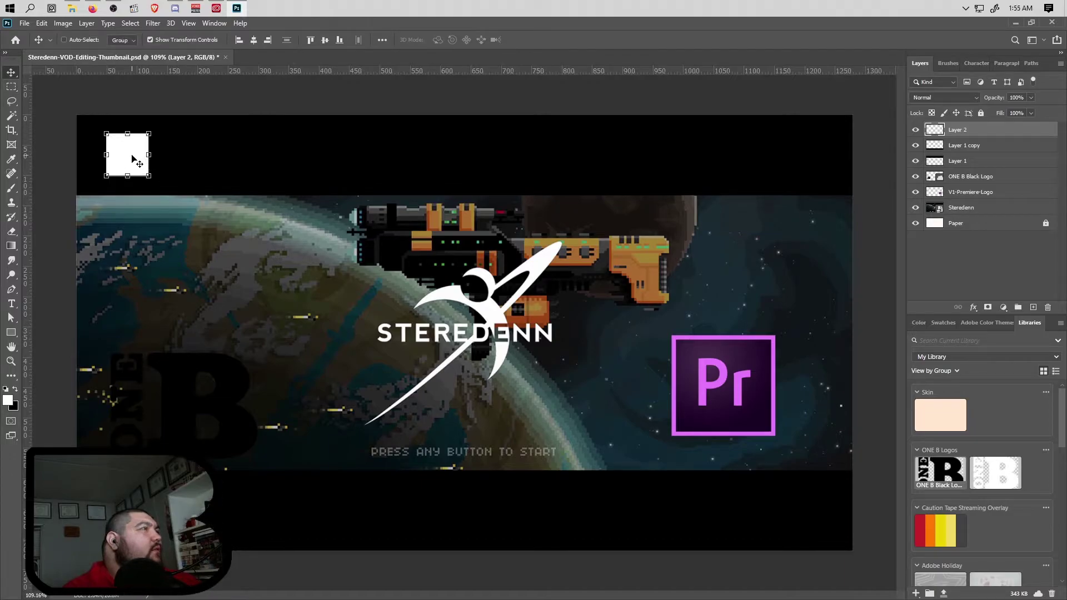
left_click_drag(127, 157, 180, 160)
left_click_drag(202, 162, 200, 162)
key("ctrl+z")
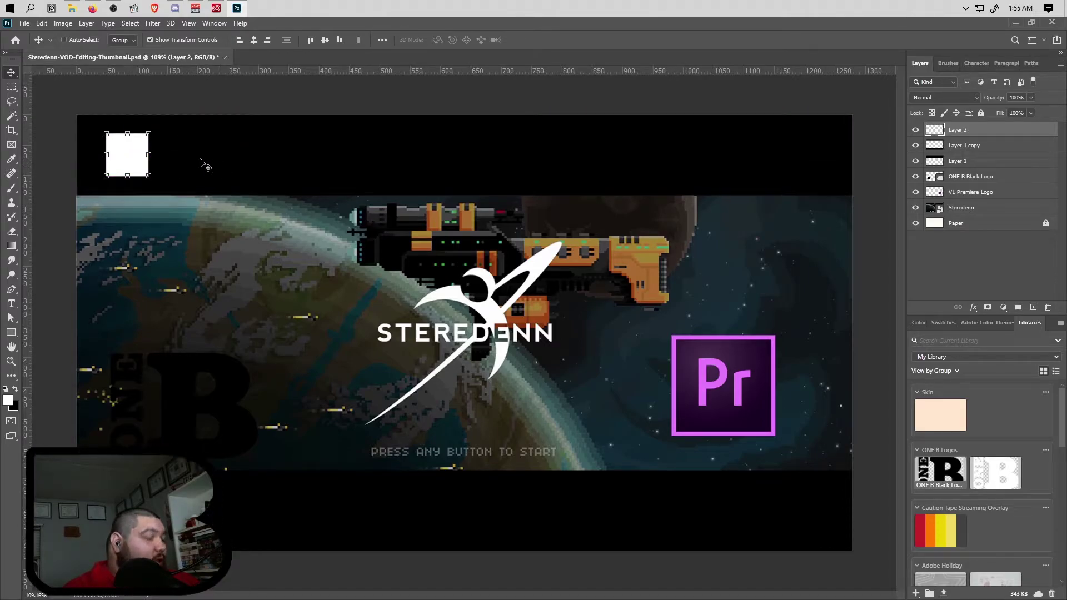
key("ctrl+shift+z")
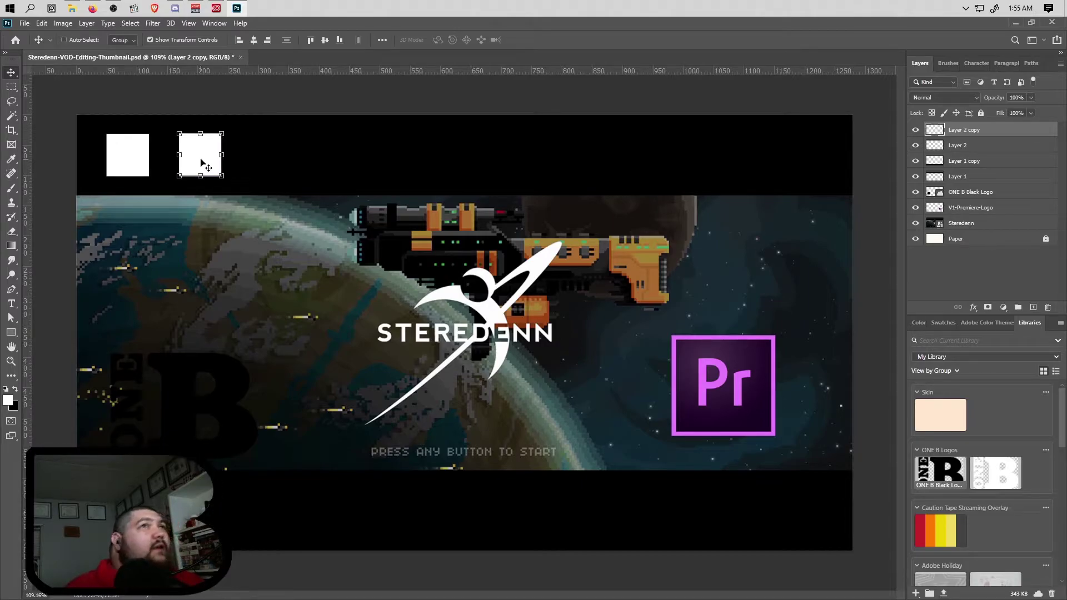
key("ctrl+z")
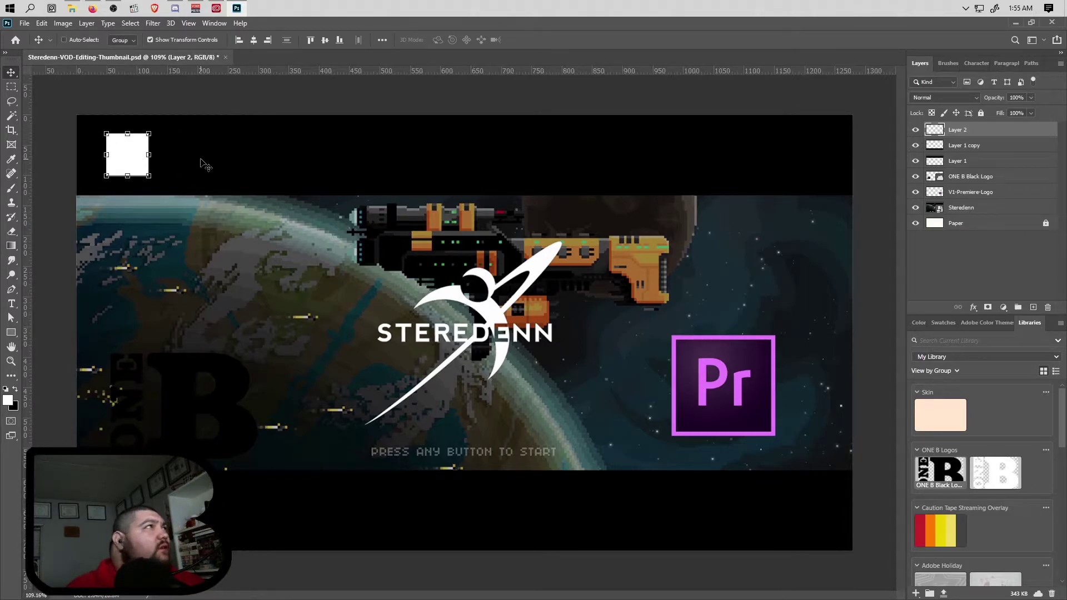
key("ctrl+shift+z")
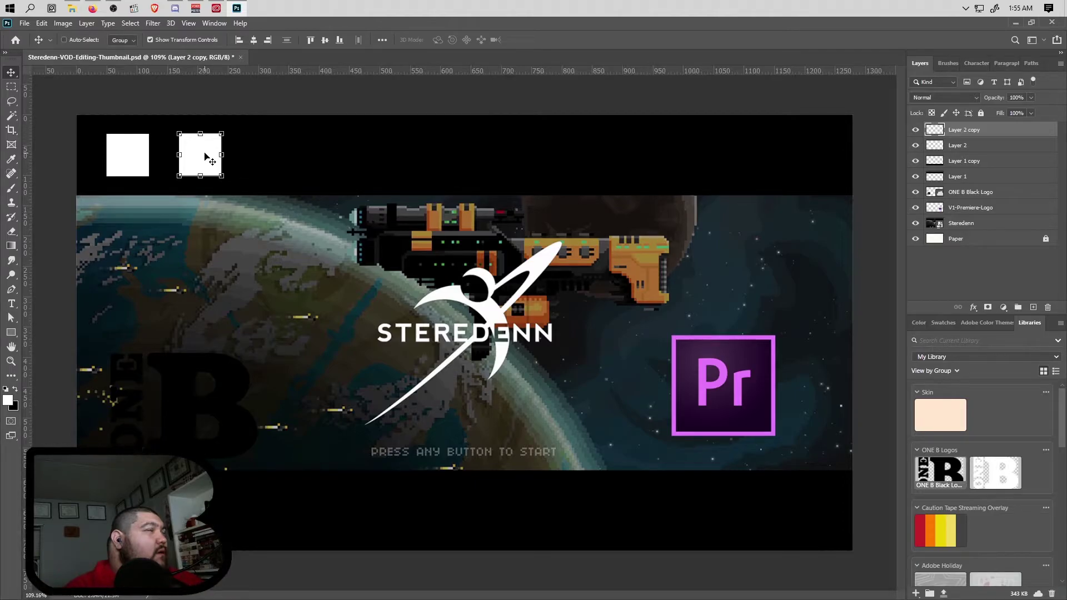
Add three more copies of the white square at the same spacing, making a row of five
left_click_drag(205, 157, 426, 162)
key("ctrl+z")
scroll(424, 163, "down", 1)
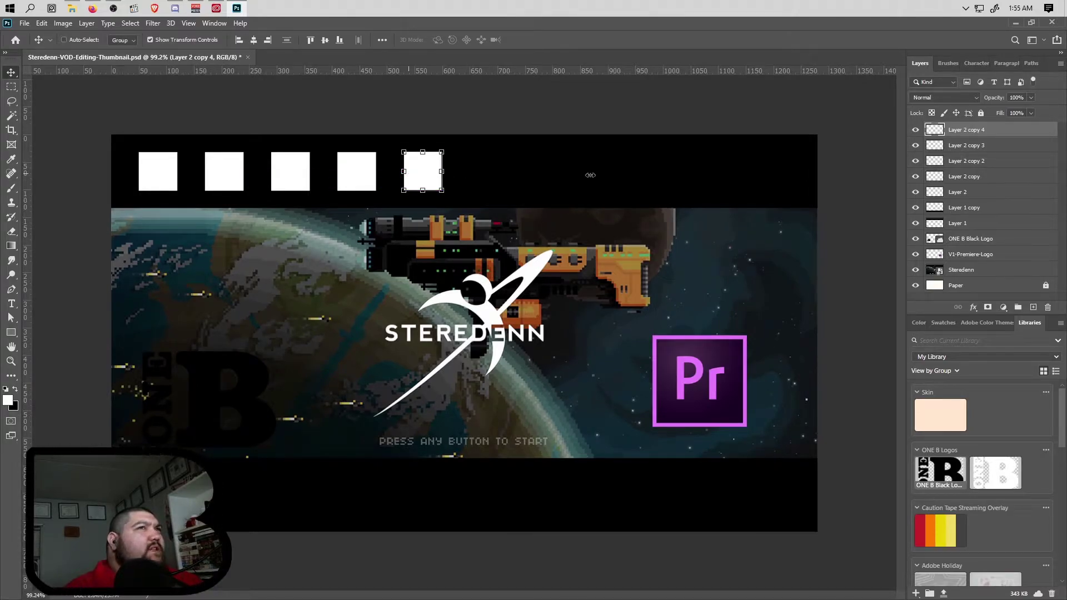
Duplicate the four copied squares to the right, then add two more single copies to extend the row to eleven
left_click(998, 179, "shift")
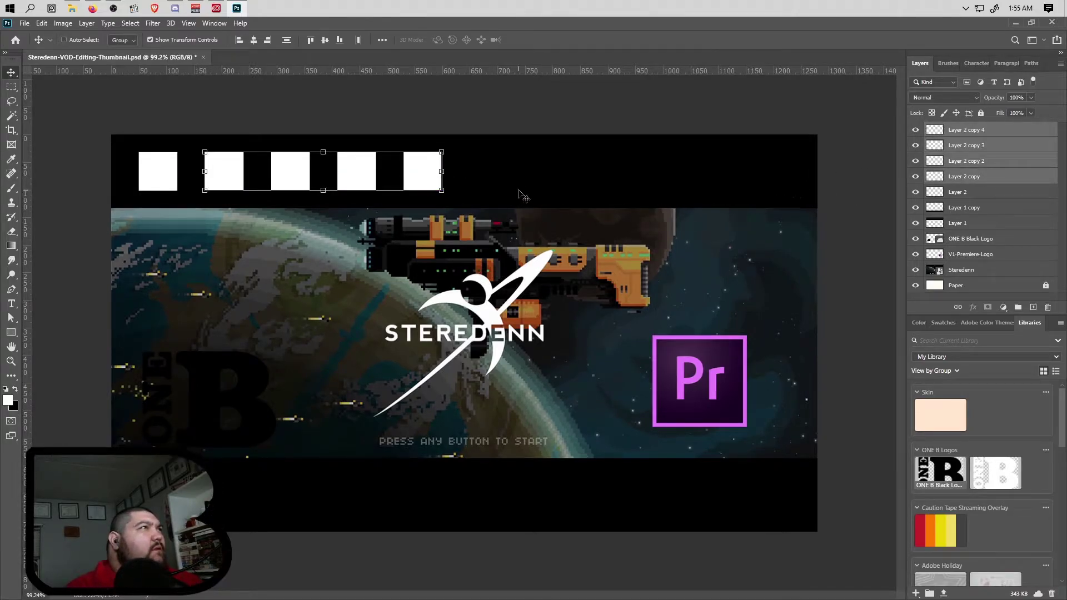
left_click_drag(424, 173, 690, 176)
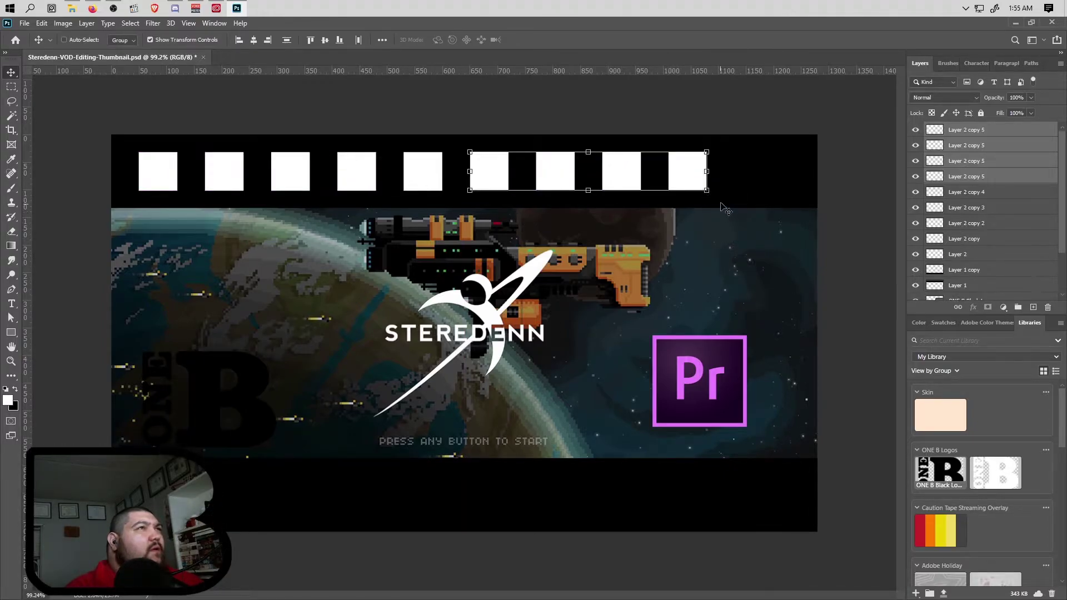
left_click(971, 133)
left_click_drag(690, 177, 820, 179)
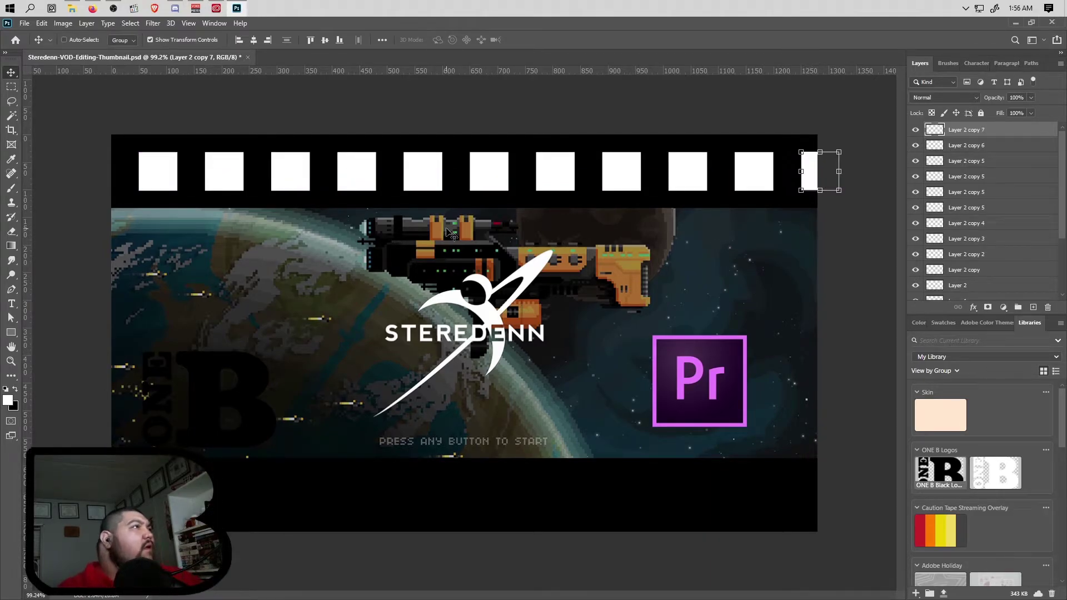
Select all eleven white square layers and centre the row horizontally on the canvas
left_click(981, 271, "shift")
left_click(981, 285, "shift")
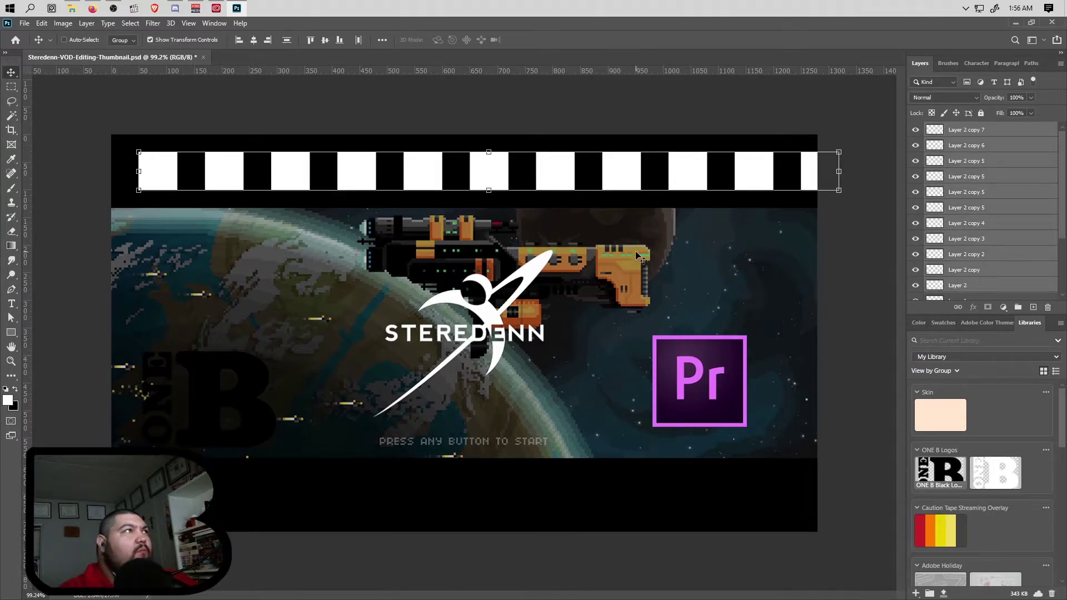
left_click_drag(557, 175, 529, 179)
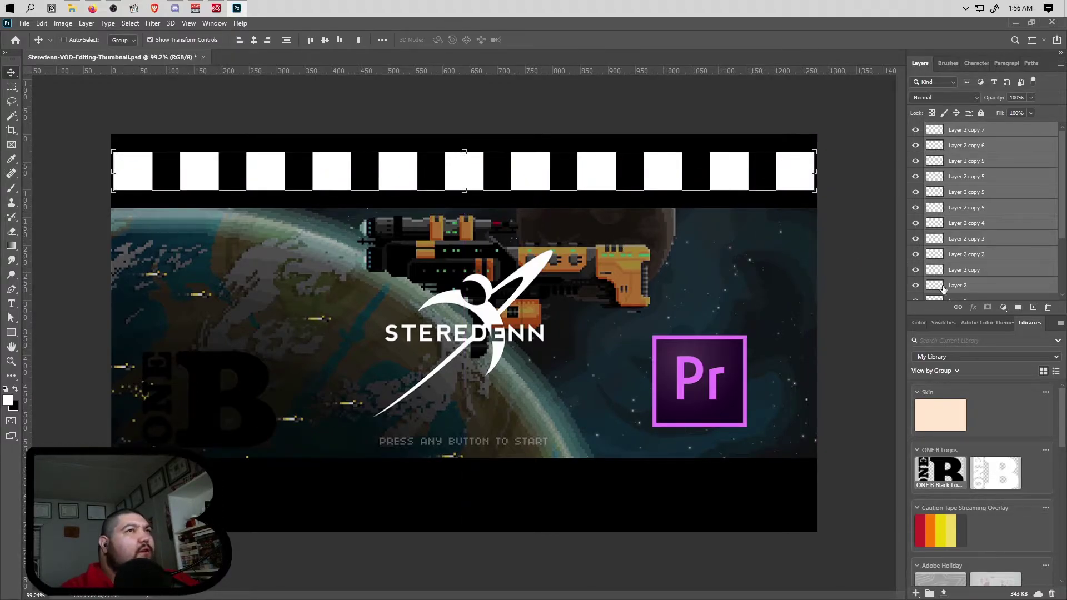
Select all eleven white square layers of the upper band and put them into one group
left_click(976, 286)
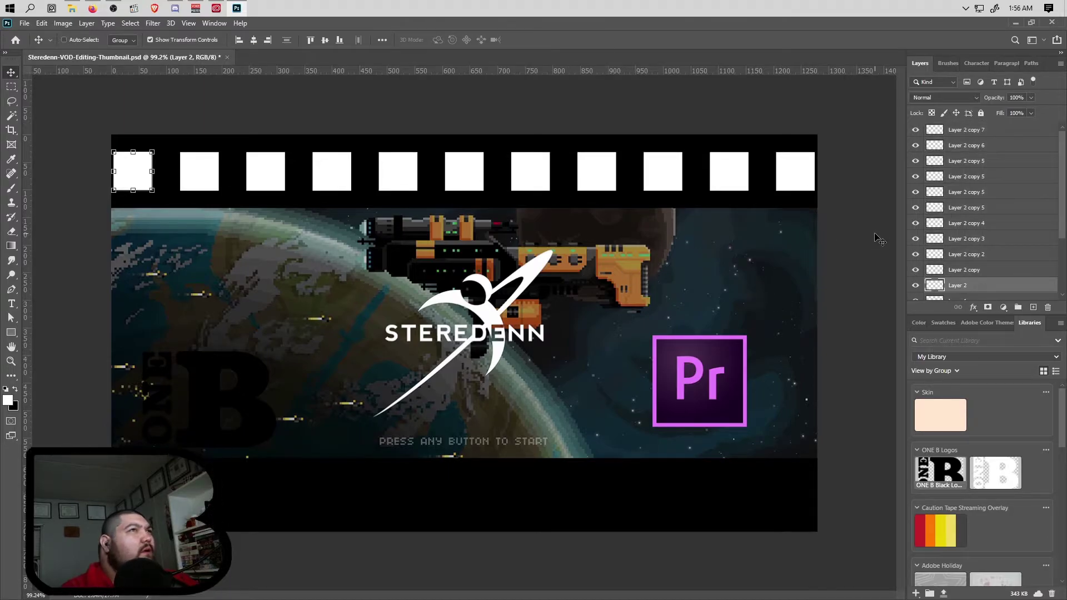
scroll(852, 243, "down", 2)
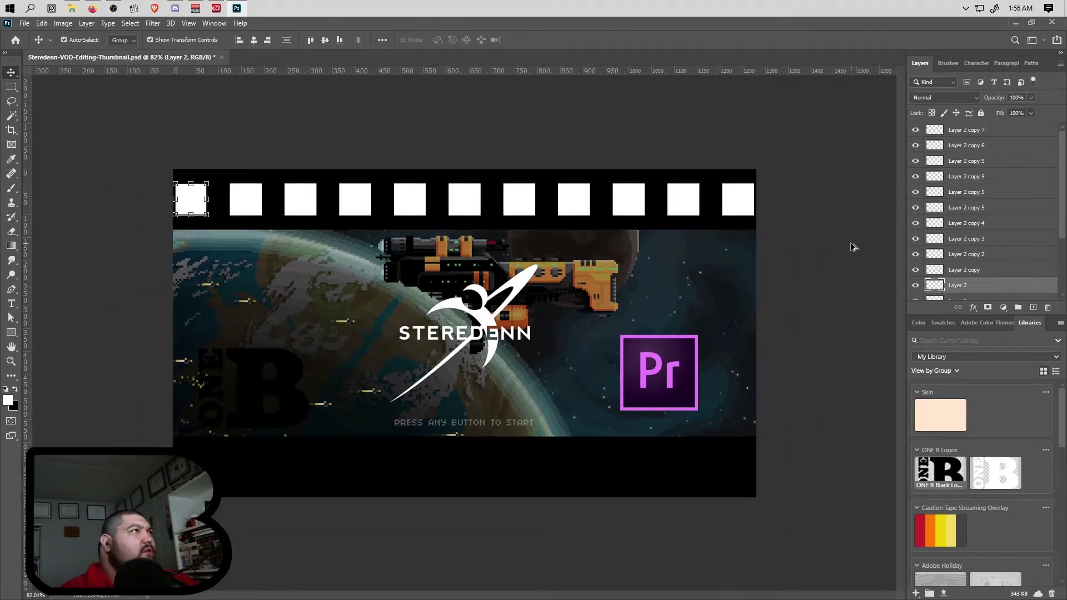
scroll(853, 244, "up", 2)
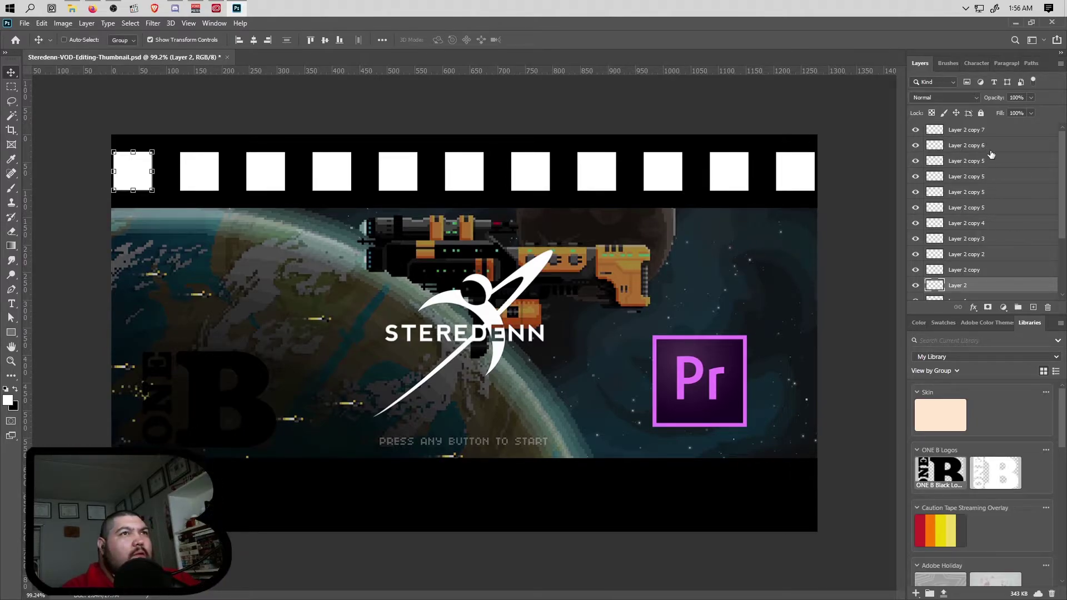
left_click(978, 133, "shift")
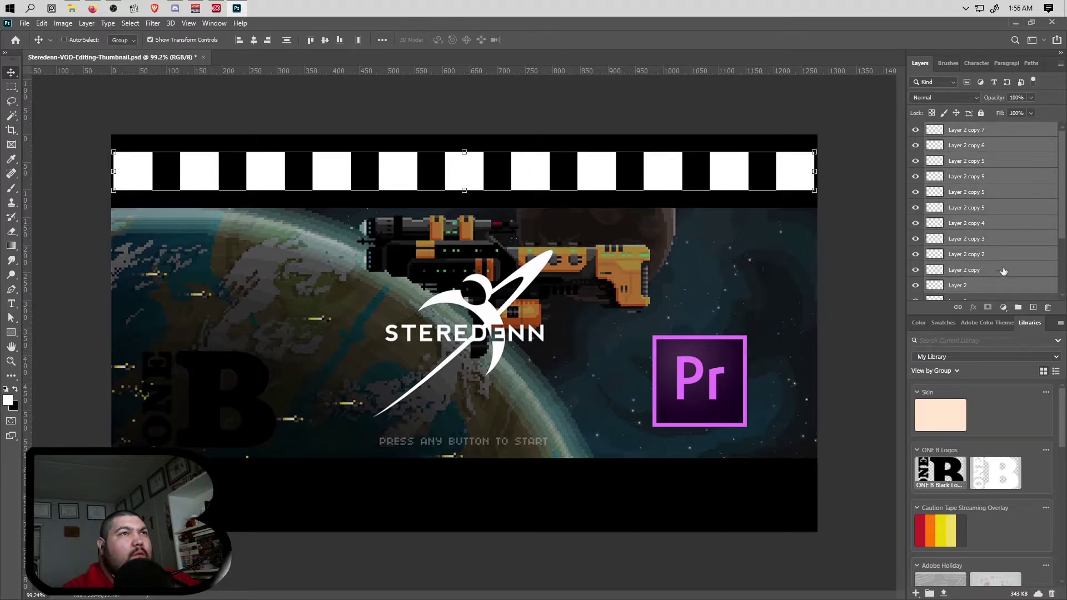
left_click(1020, 309)
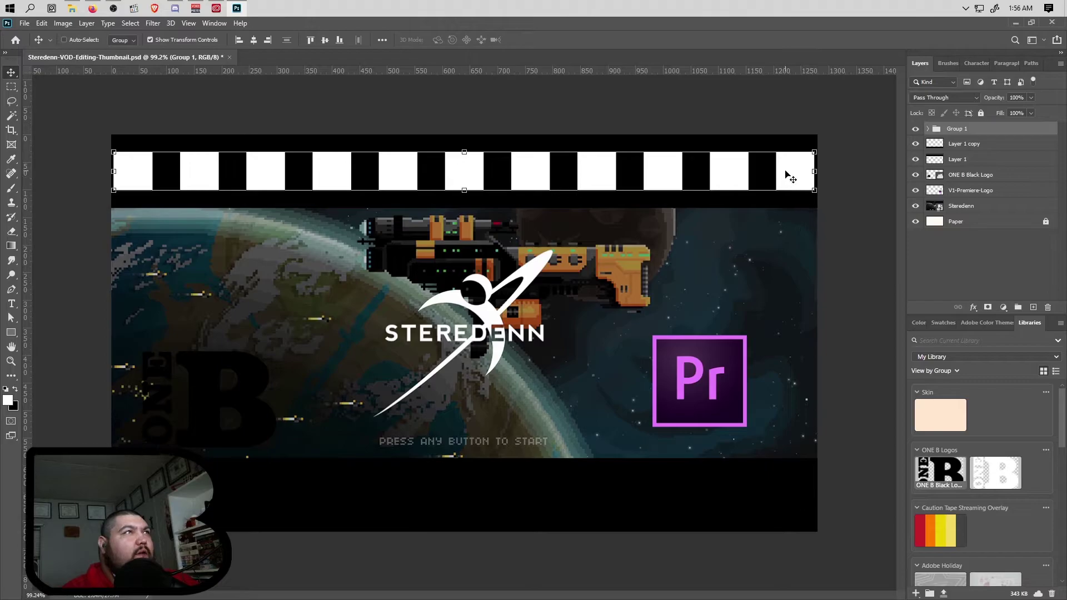
Move the group of white squares about 50 px to the right along the upper band, keeping its height
left_click_drag(790, 177, 799, 175)
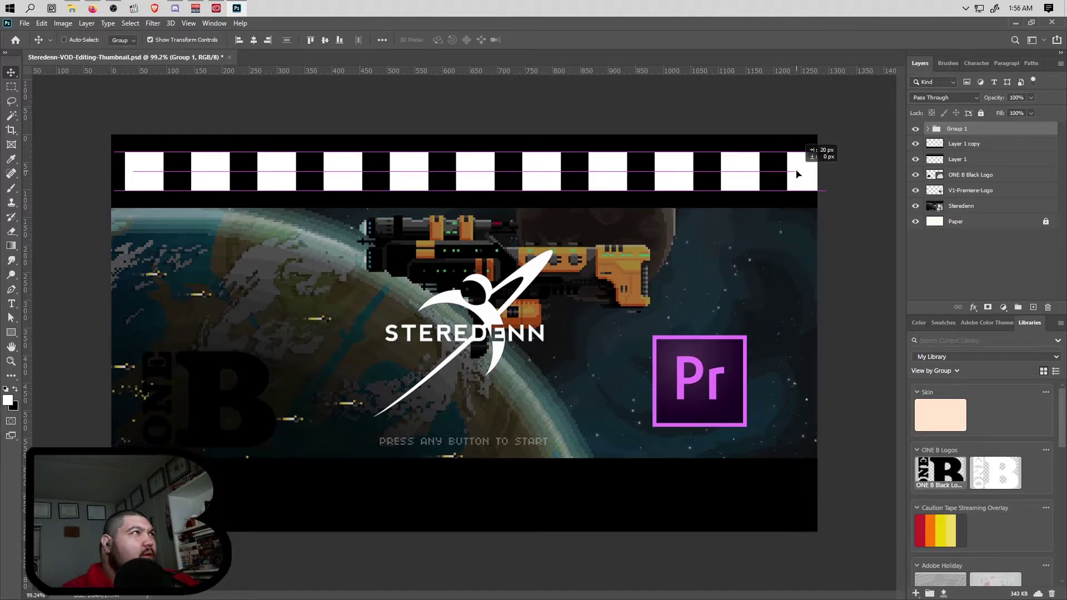
left_click_drag(799, 174, 810, 175)
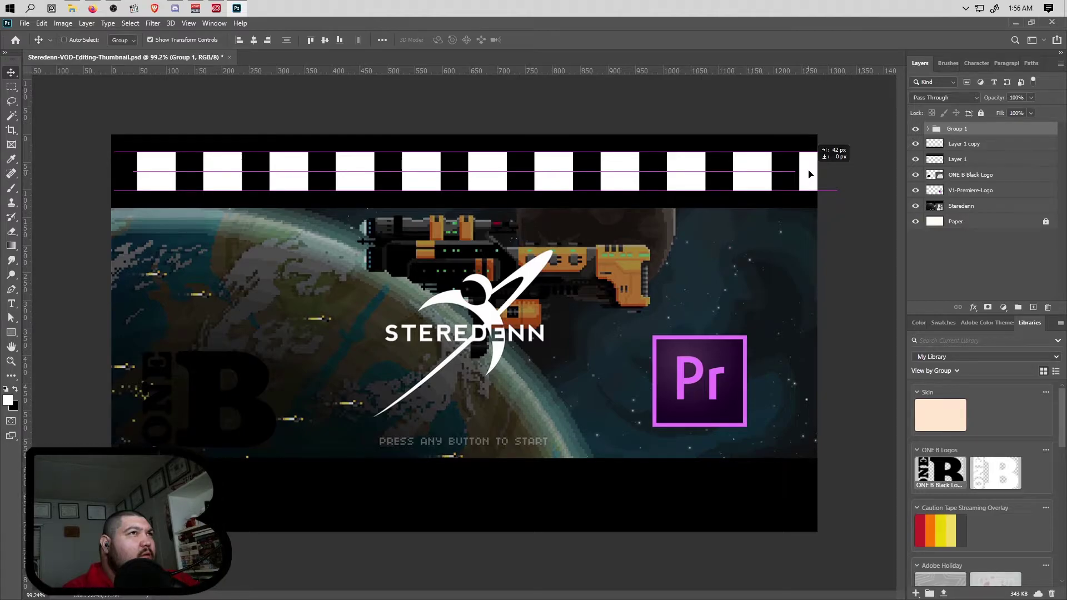
left_click_drag(809, 175, 814, 174)
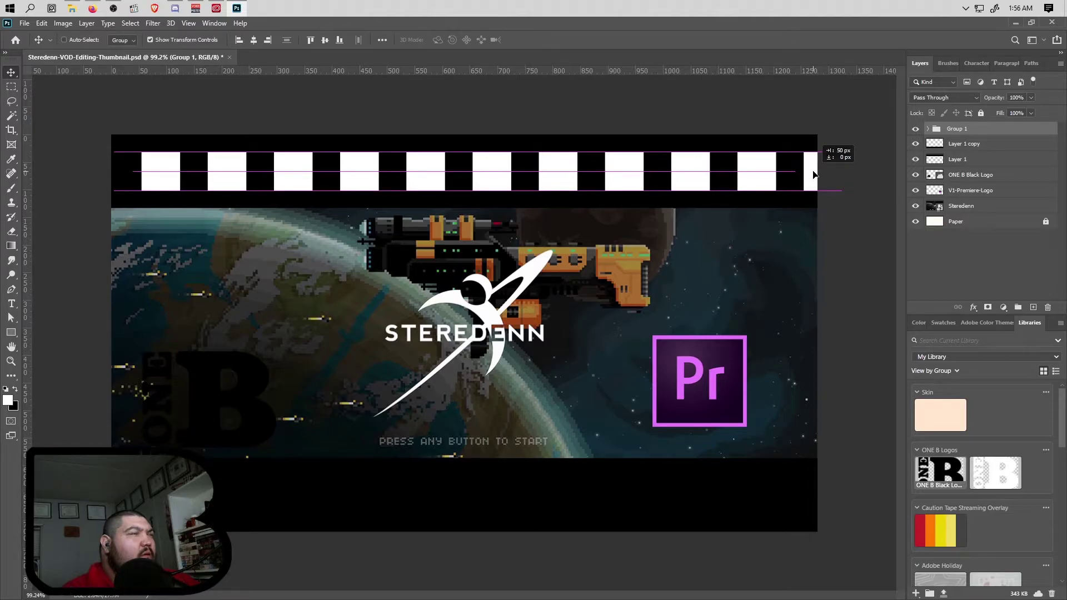
left_click_drag(814, 175, 805, 175)
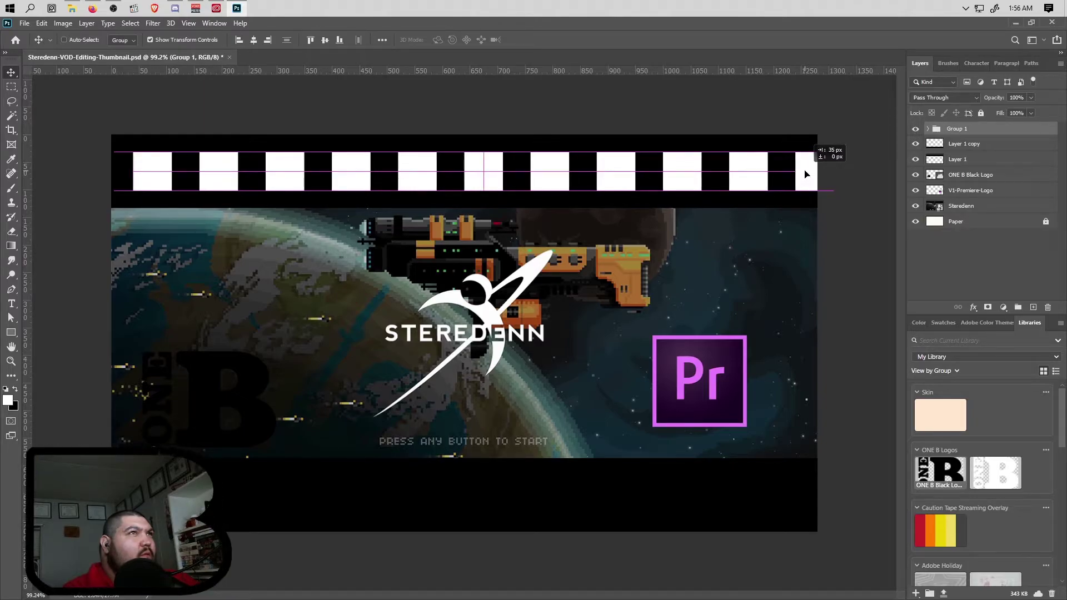
left_click_drag(807, 175, 814, 175)
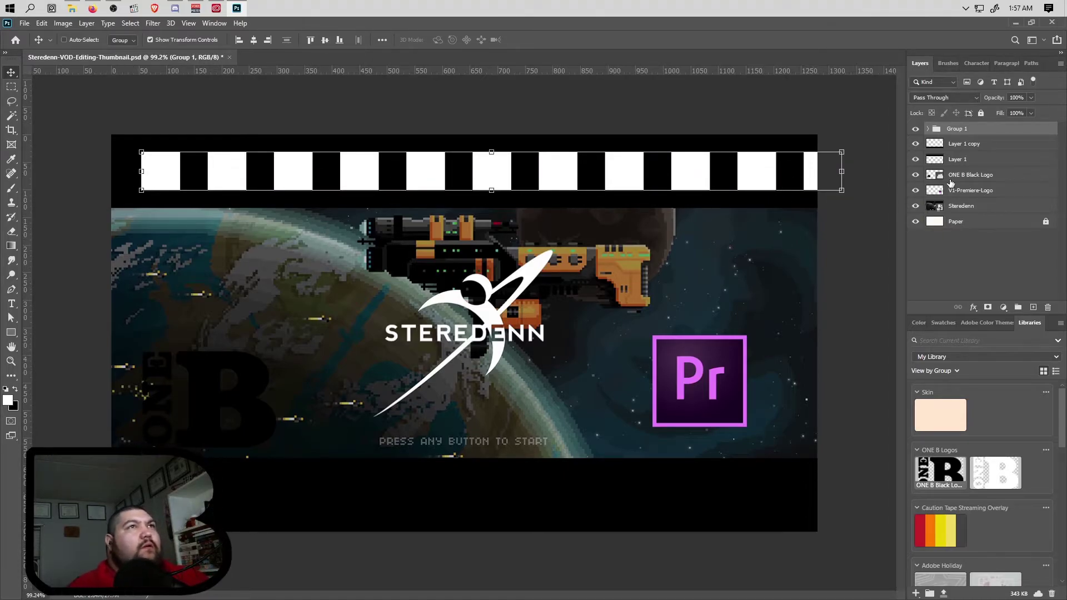
Duplicate the leftmost white square to its left at the same spacing, partly past the canvas's left edge
left_click(927, 129)
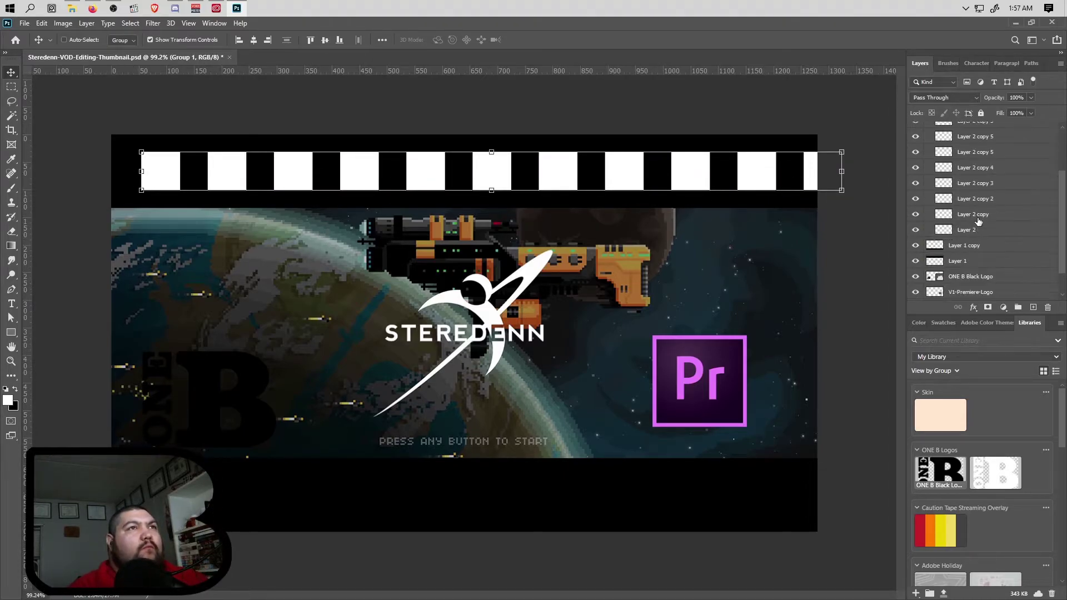
left_click(967, 228)
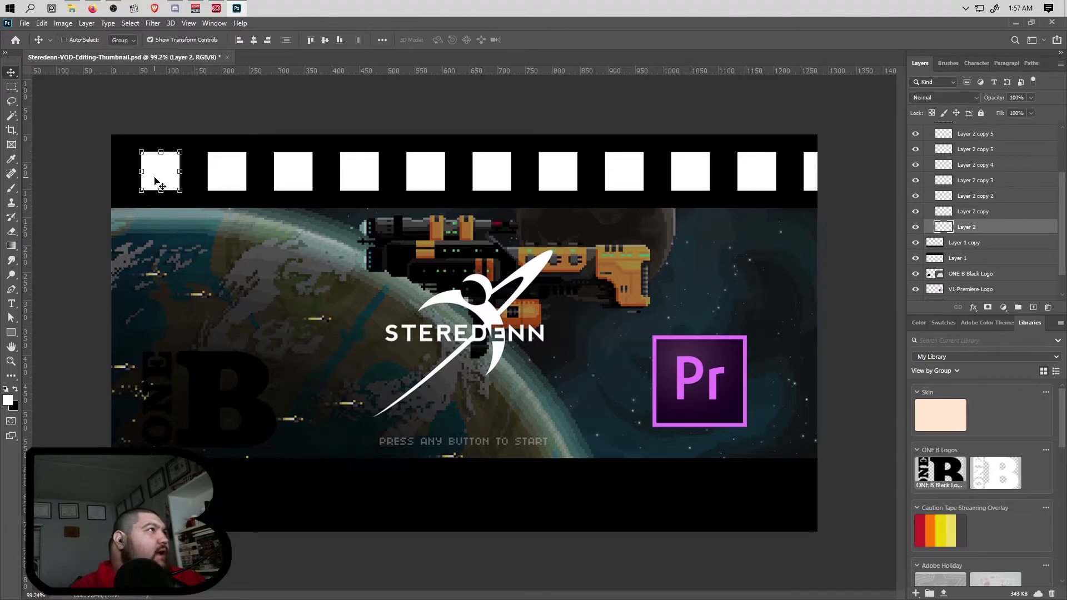
left_click_drag(167, 179, 96, 177)
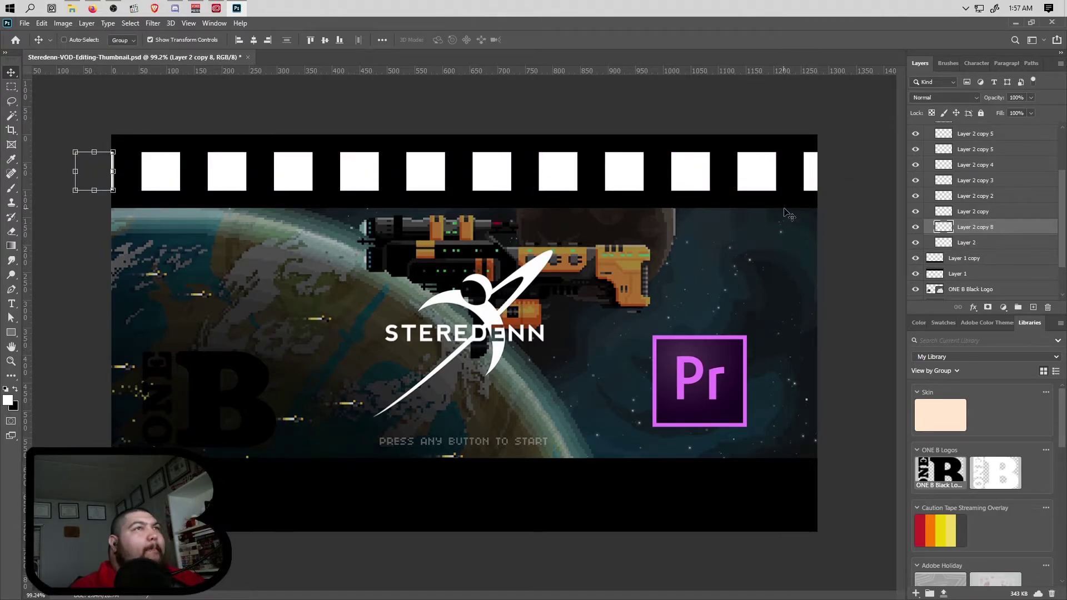
Move the new square's layer to the bottom of the group, then select and collapse the group
left_click(967, 243)
left_click(965, 232)
left_click_drag(967, 235, 983, 248)
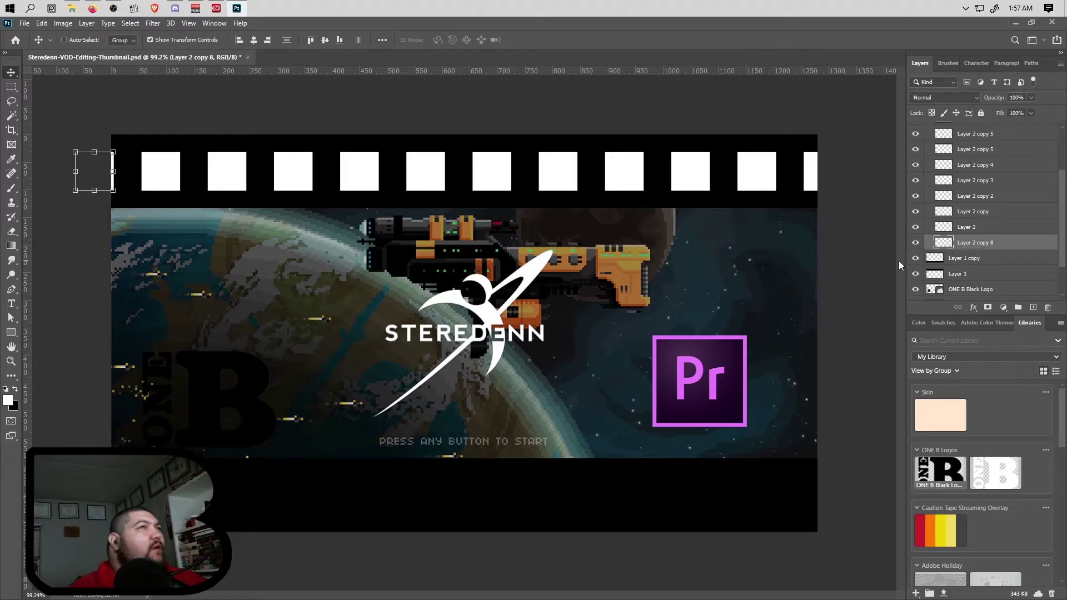
scroll(989, 180, "up", 3)
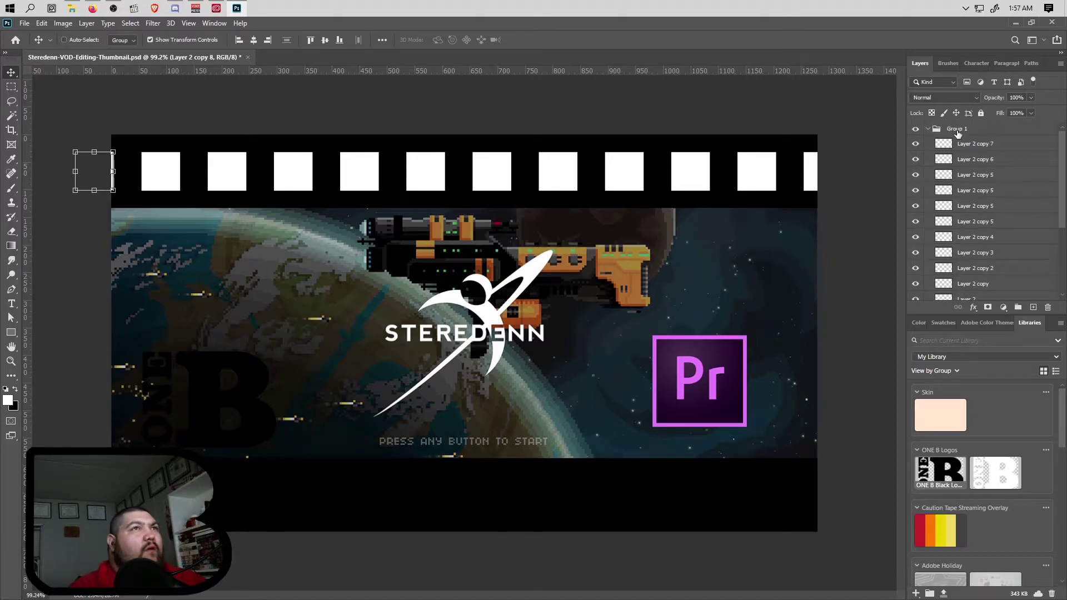
left_click(956, 133)
left_click(929, 131)
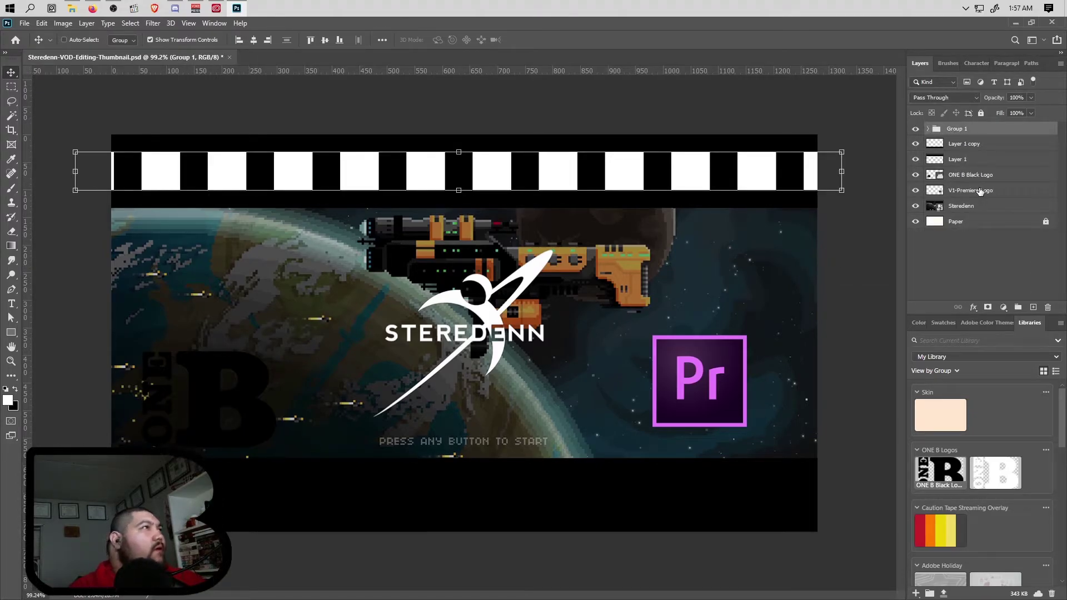
Duplicate the group of white squares and place the copy straight below in the lower black band
left_click_drag(972, 133, 968, 136)
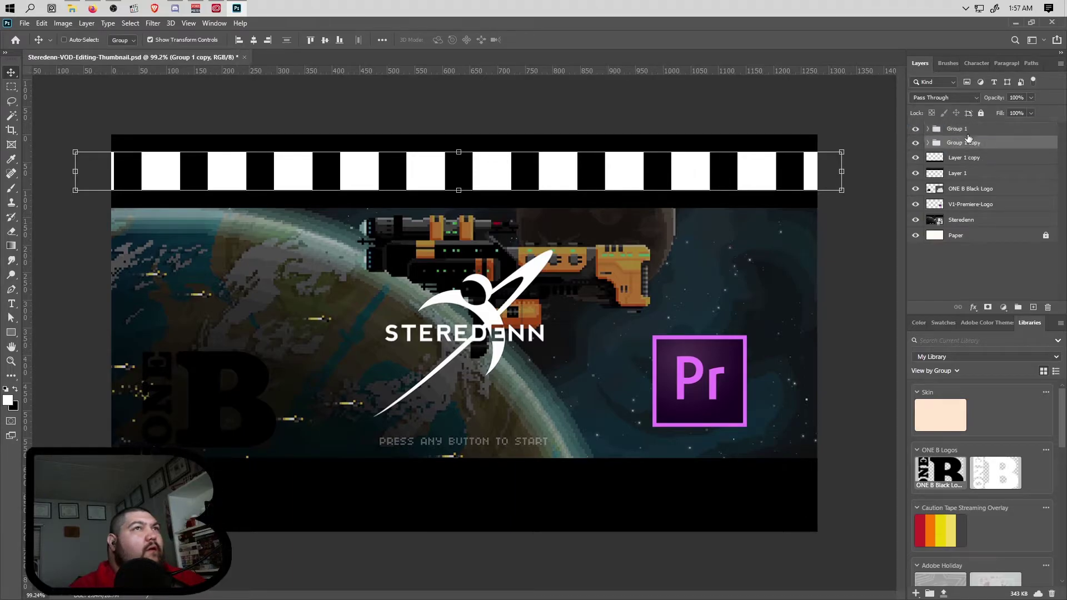
left_click_drag(496, 173, 498, 498)
left_click(972, 272)
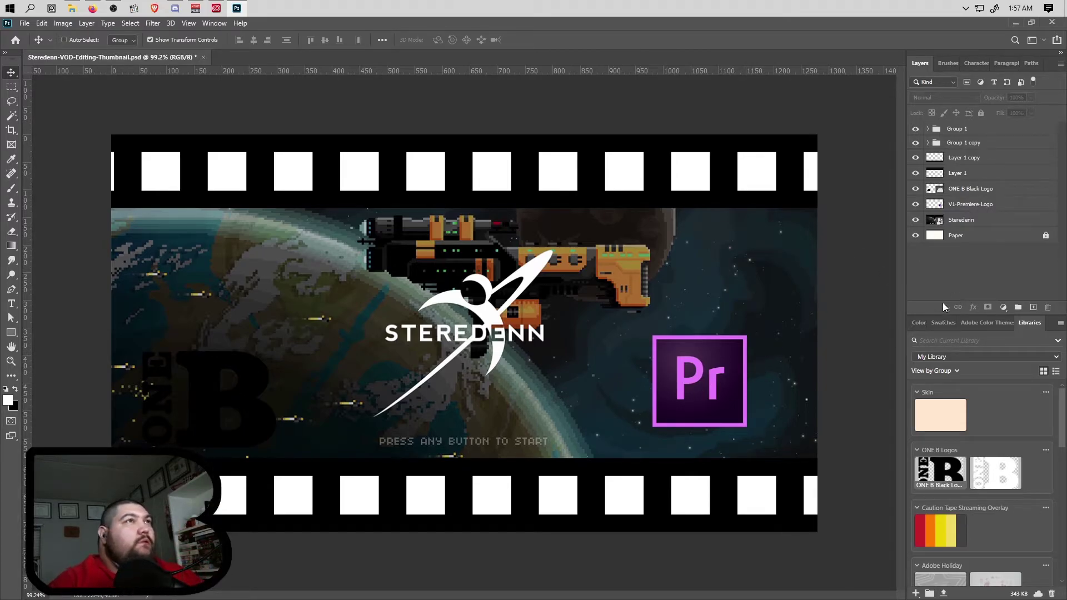
Align the copied square group and the lower black band by their vertical centres, relative to the selection
left_click(966, 148)
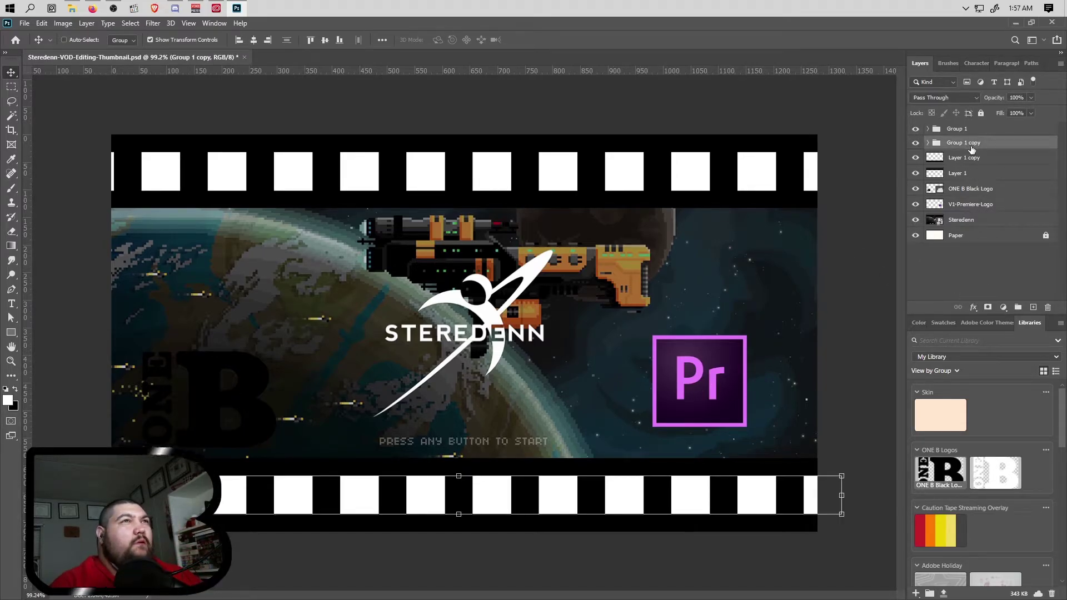
left_click(972, 173, "ctrl")
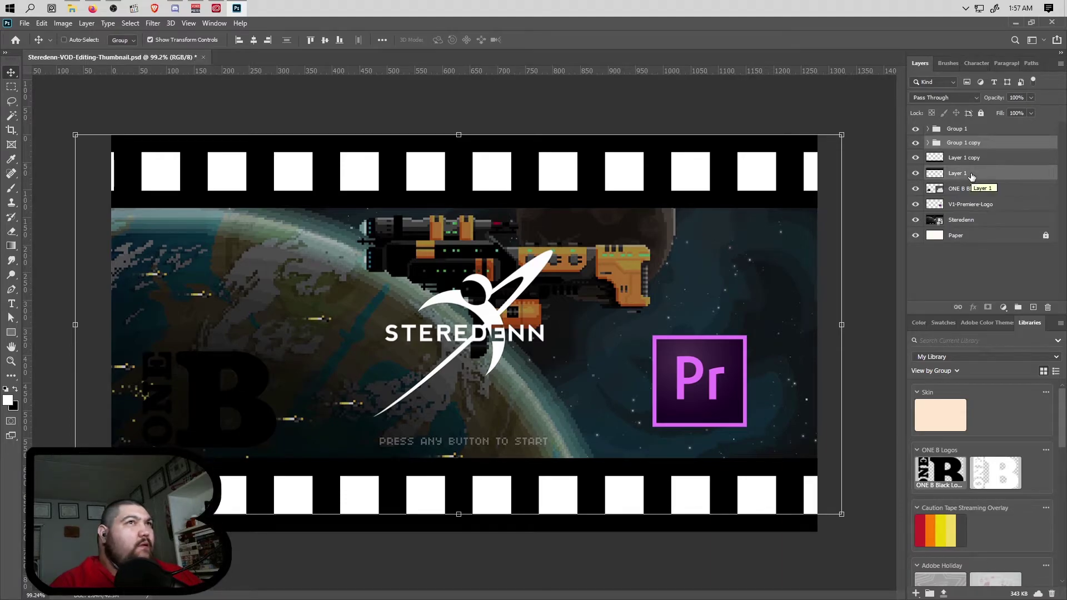
left_click(960, 133)
left_click(961, 143)
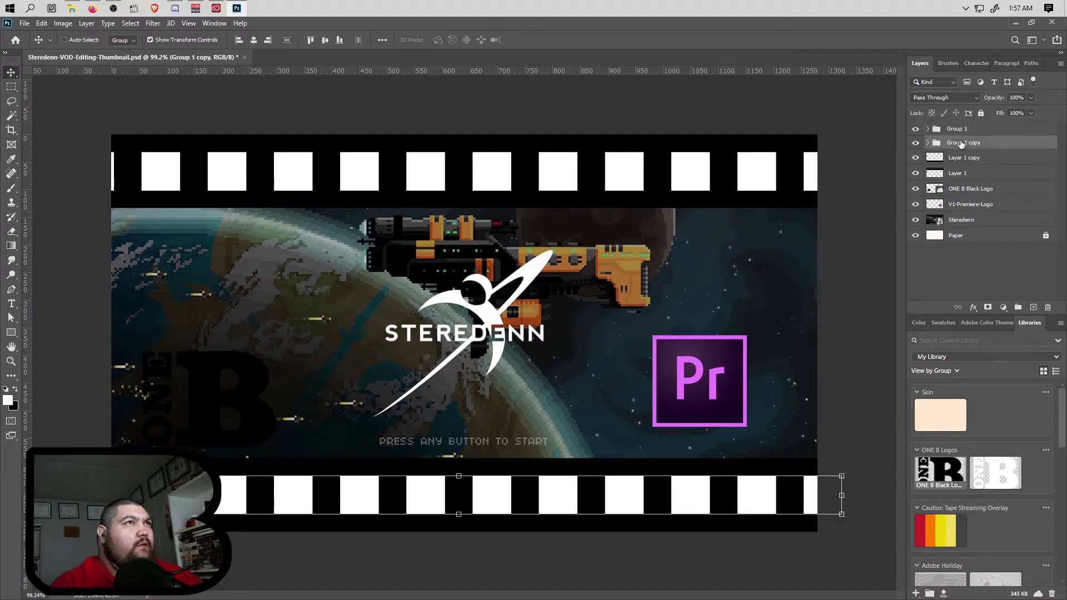
left_click(969, 159, "ctrl")
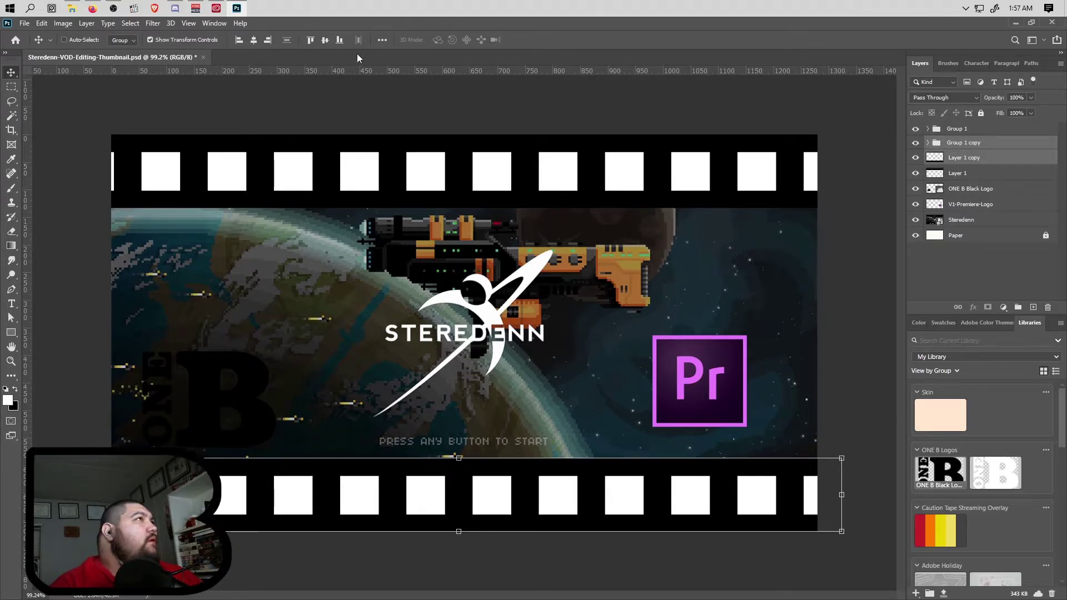
left_click(382, 40)
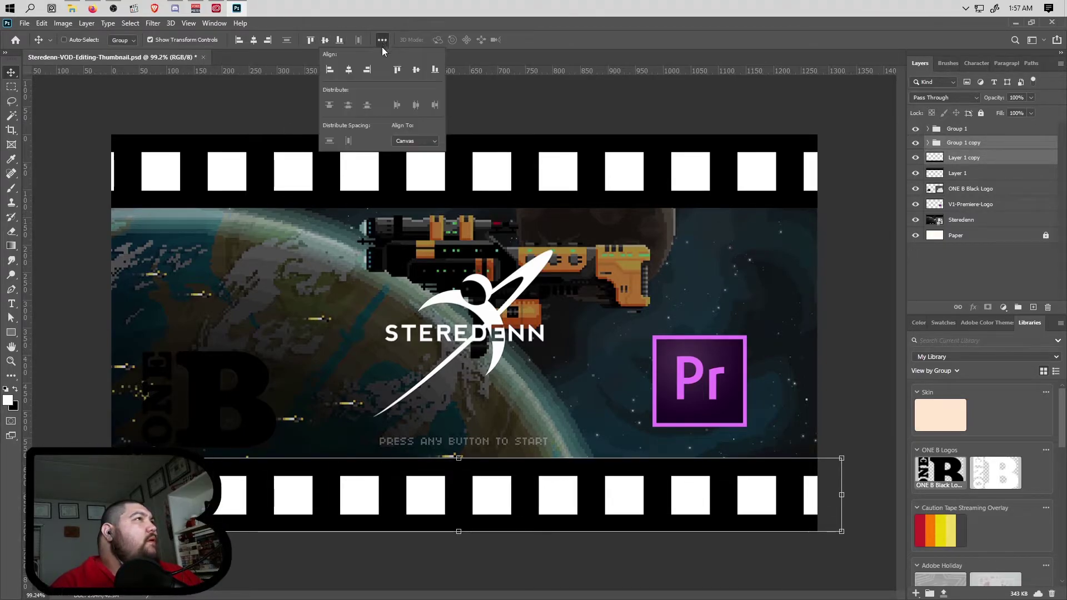
left_click(418, 144)
left_click(418, 150)
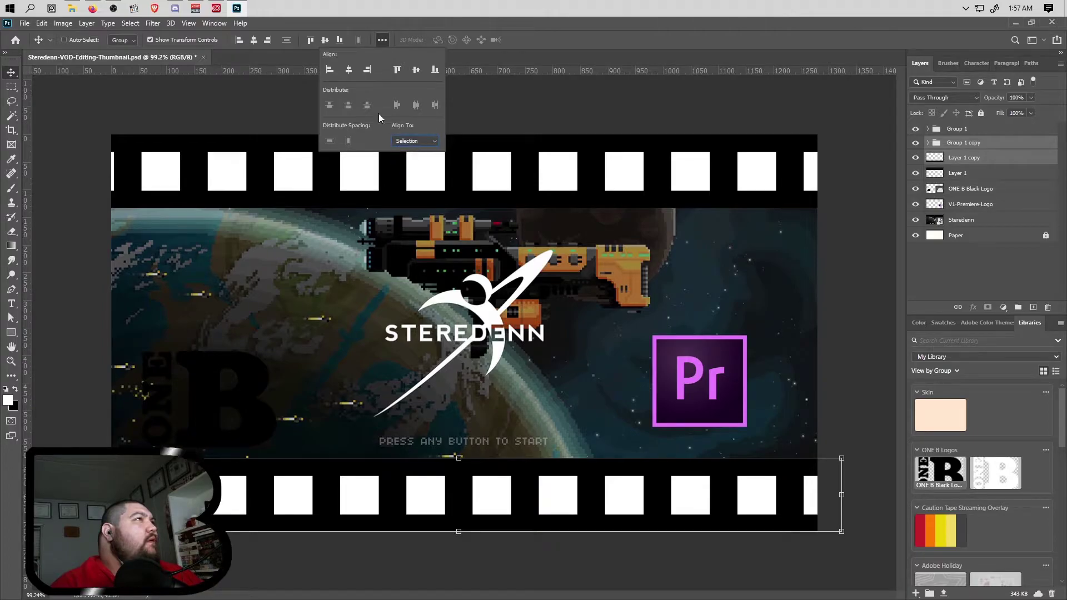
left_click(325, 42)
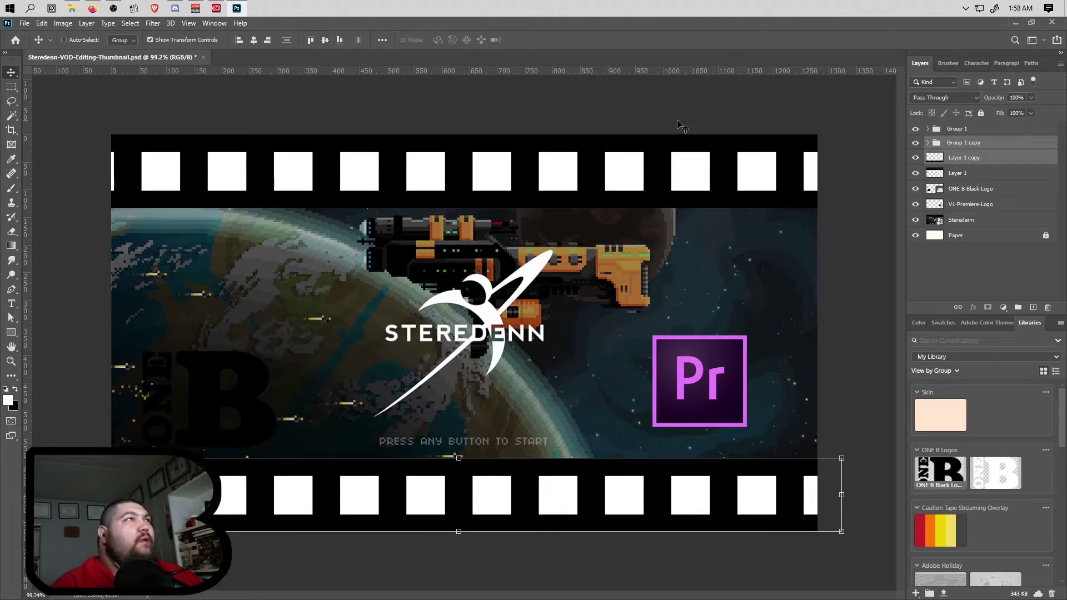
Align the upper square group and the upper black band by their vertical centres, then deselect the layers
left_click(965, 130)
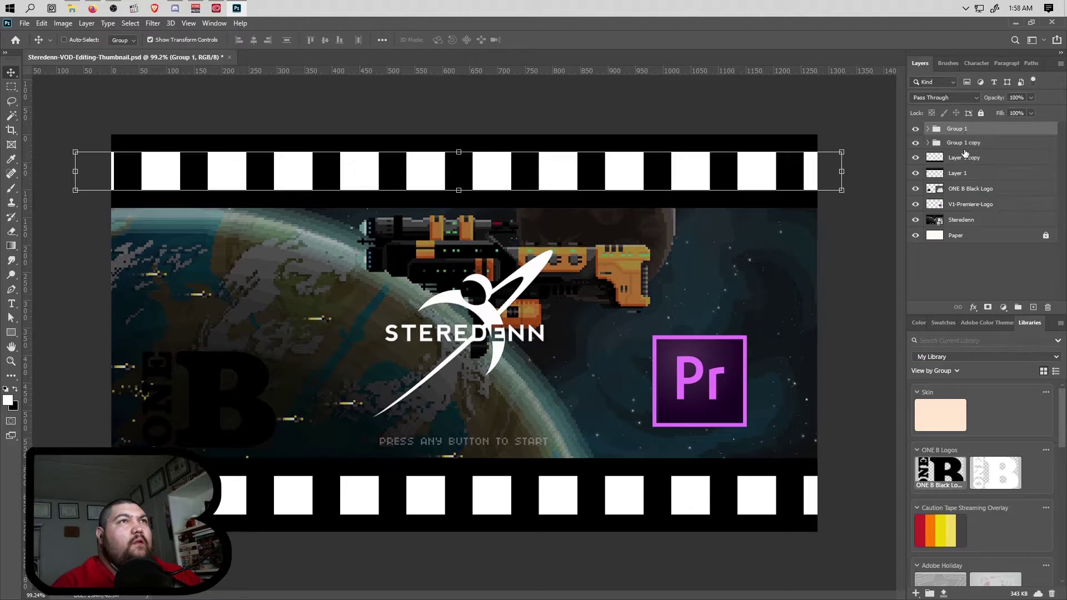
left_click(962, 174, "ctrl")
left_click(382, 41)
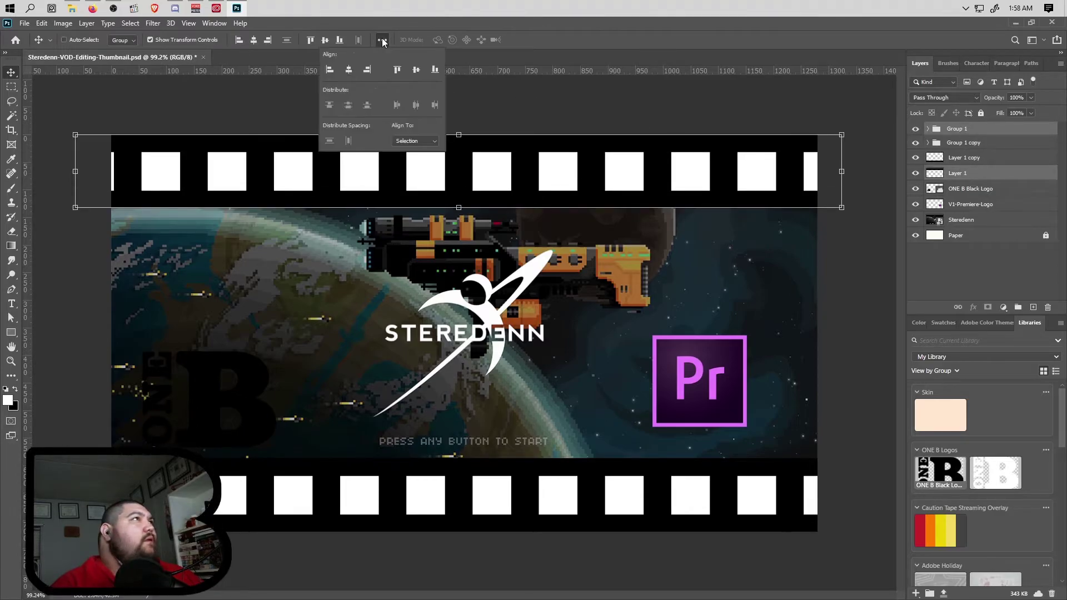
left_click(381, 39)
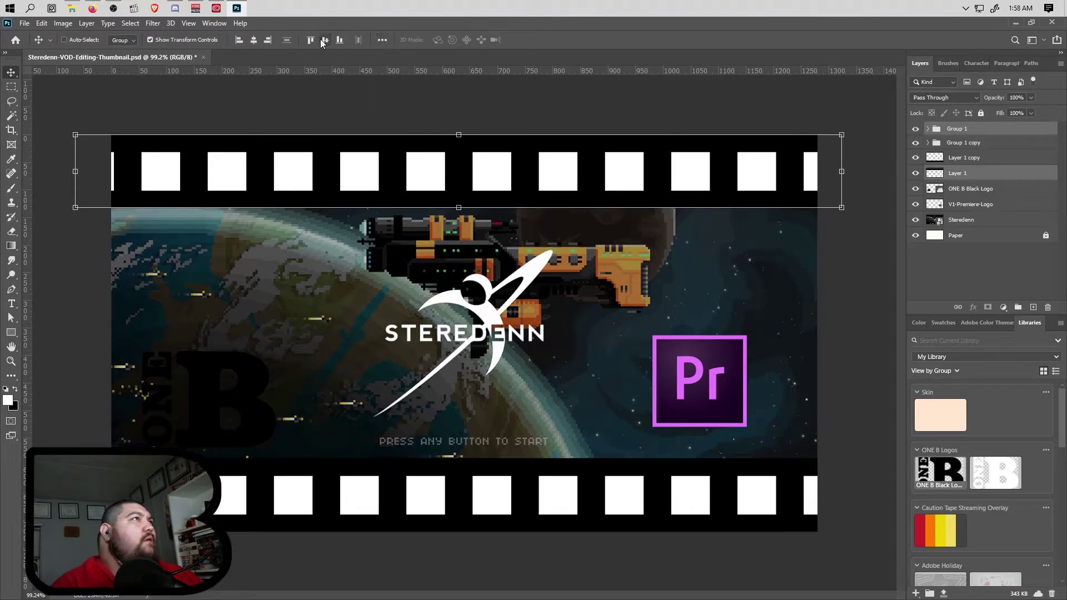
left_click(967, 273)
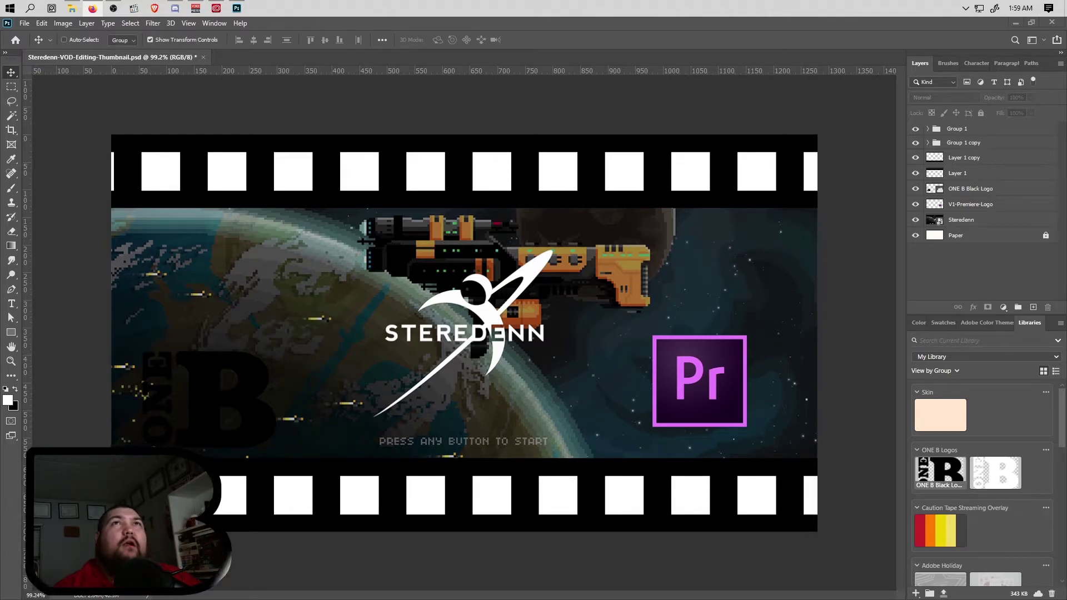
left_click(6, 89)
left_click(169, 243)
left_click(527, 237)
Add a new layer above the groups and marquee a square of about 280 px over the ONE B logo
left_click(987, 130)
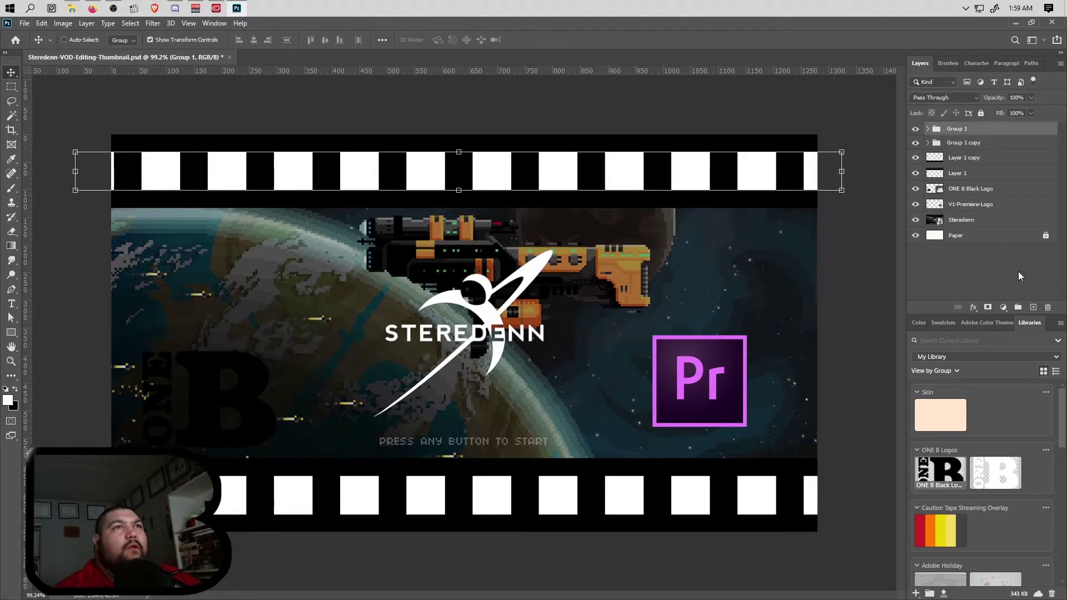
left_click(1034, 307)
key("m")
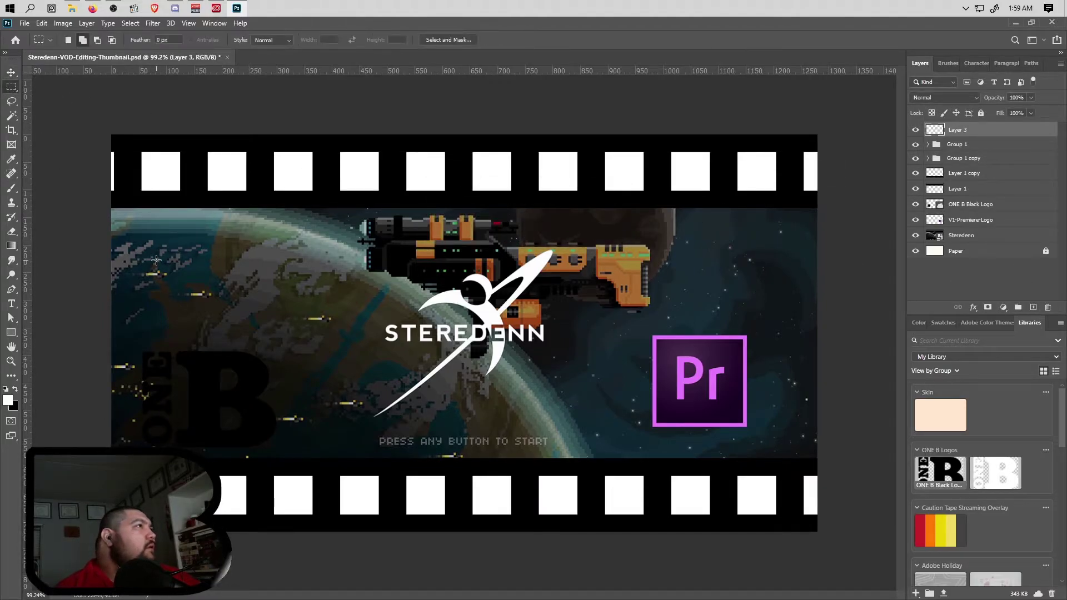
left_click_drag(271, 353, 347, 413)
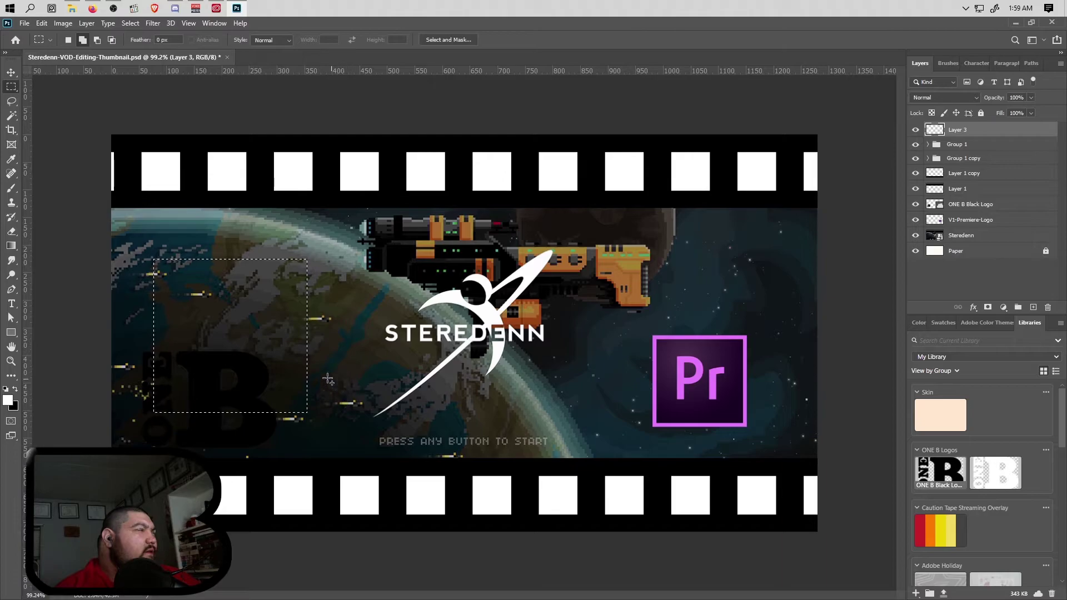
Set the foreground colour to ff0000 and fill the square selection with it
left_click(8, 400)
type("ff0000")
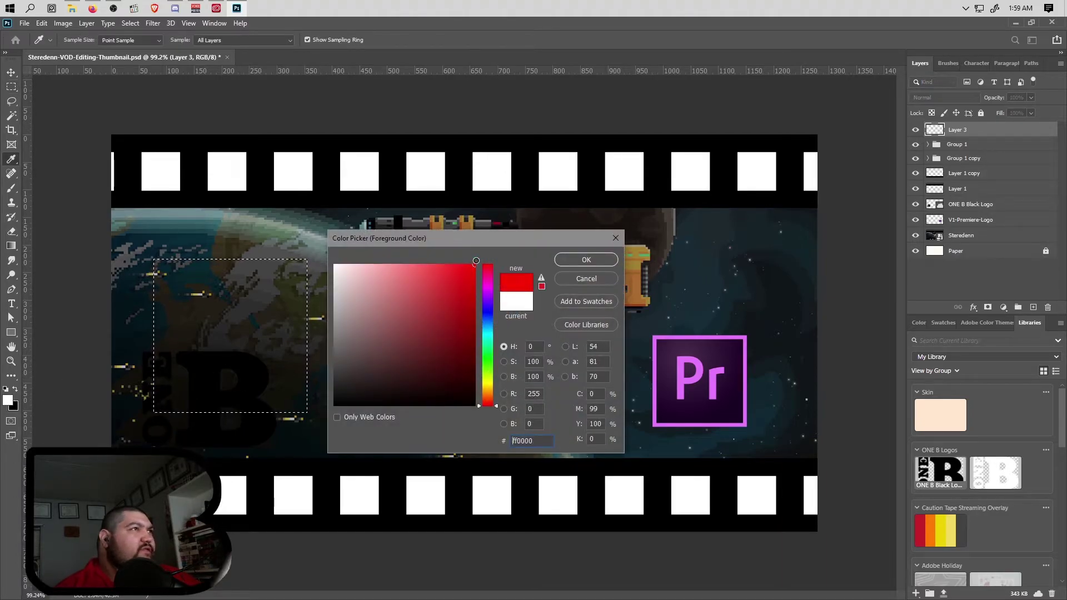
key("Return")
key("alt+BackSpace")
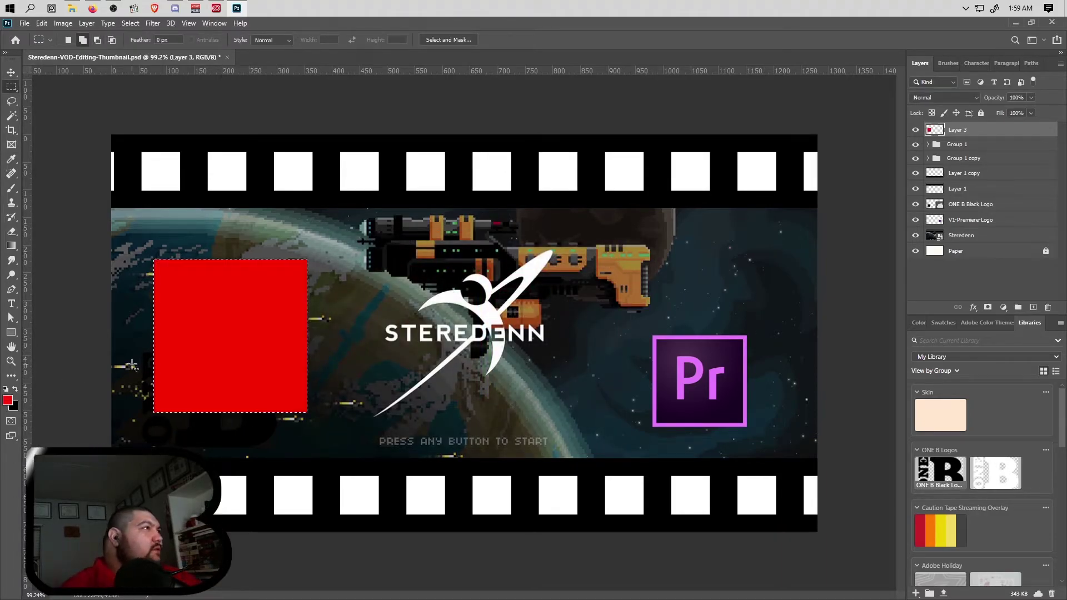
key("v")
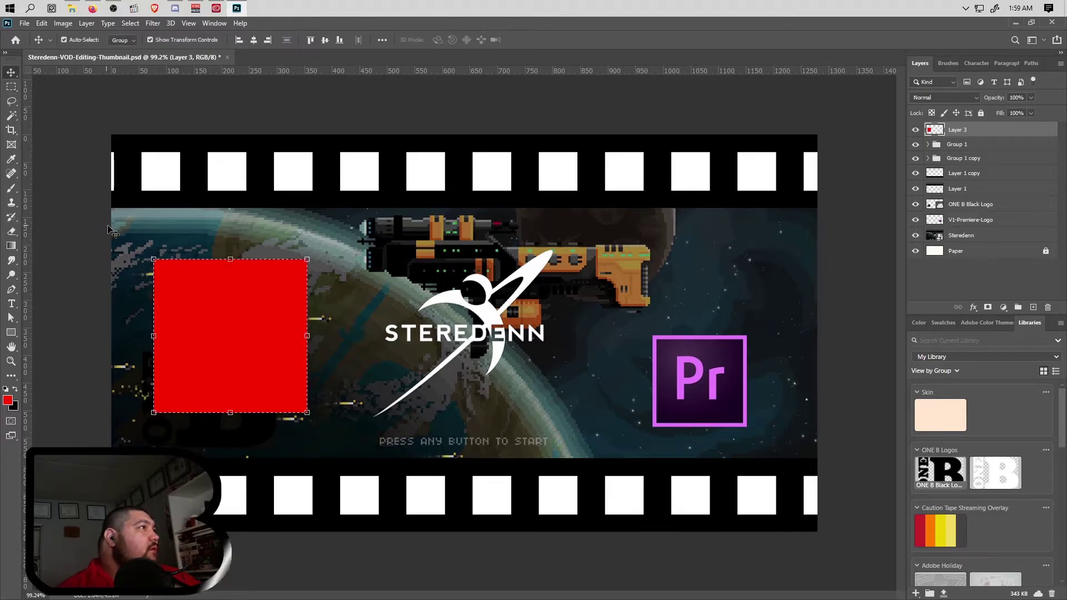
Deselect the marquee and duplicate the red square twice, over the Steredenn title and over the Premiere logo
key("ctrl+d")
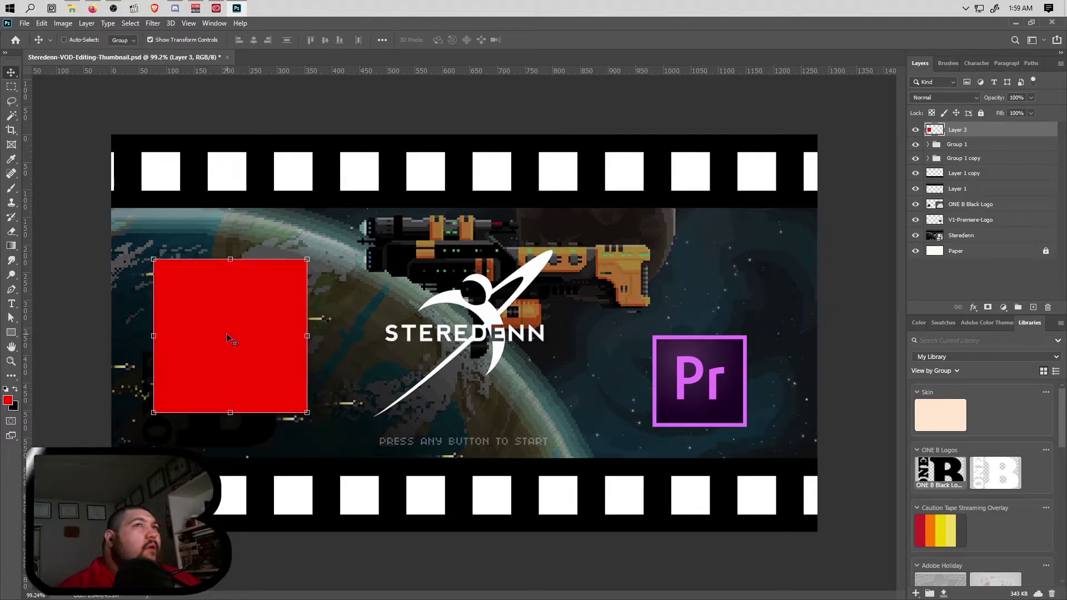
left_click_drag(227, 337, 693, 341)
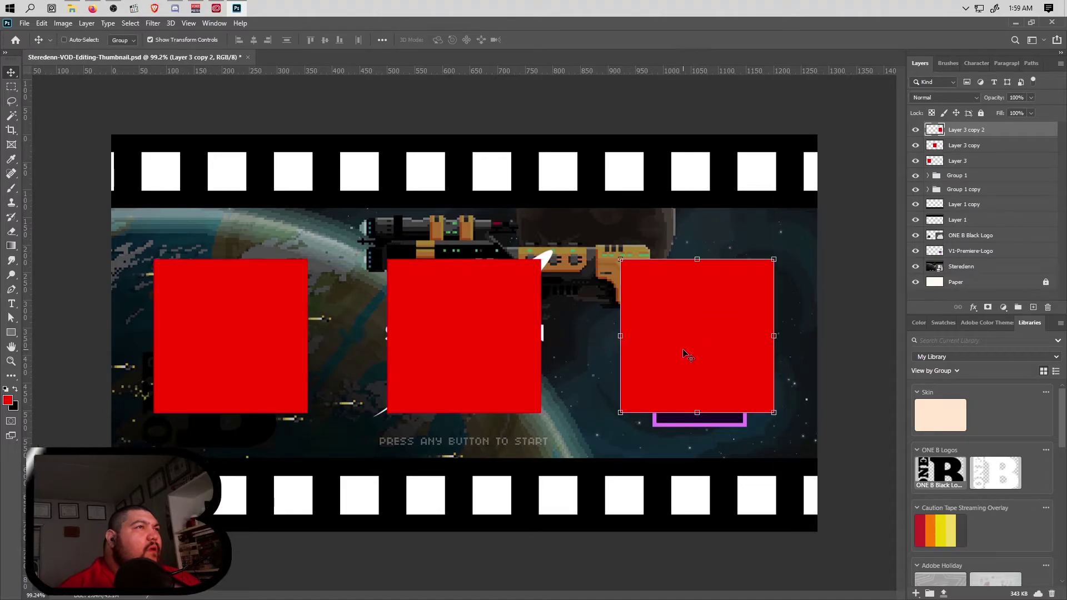
Bring the ONE B Black Logo and V1-Premiere-Logo layers above the red squares and centre each logo on its own square
left_click(968, 236)
left_click_drag(969, 236, 968, 128)
left_click_drag(204, 393, 228, 333)
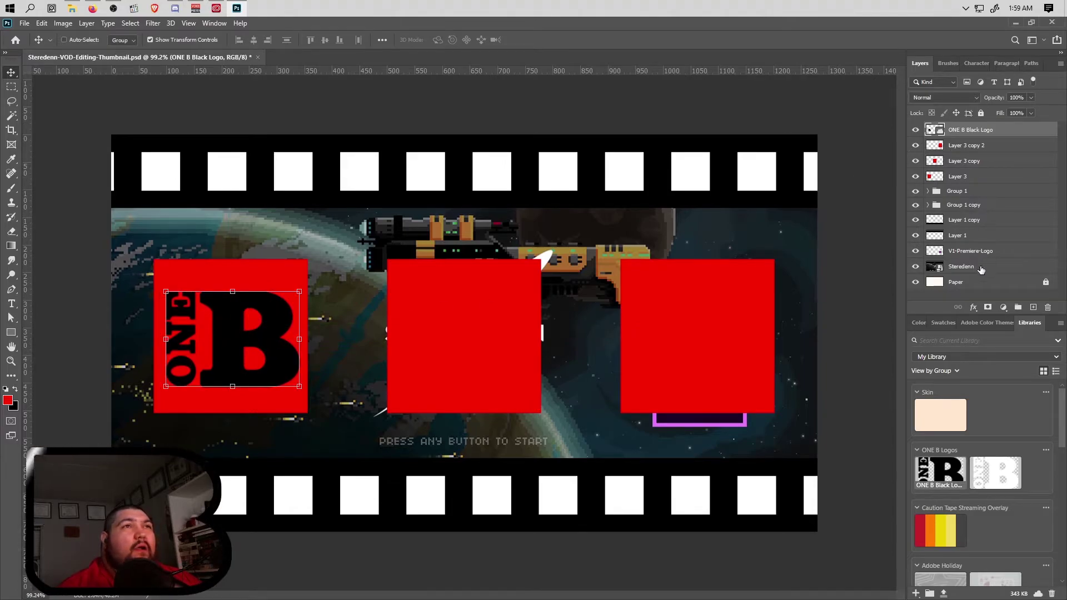
left_click_drag(984, 257, 978, 145)
left_click_drag(703, 379, 704, 332)
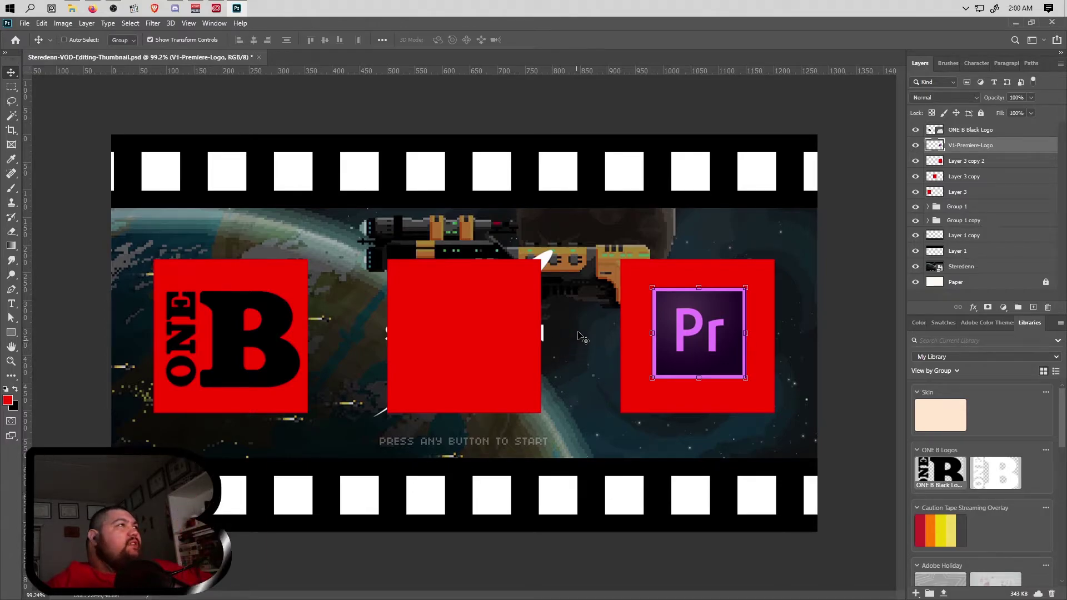
Enlarge the red square behind the ONE B logo to about 135% around its centre
left_click(950, 162)
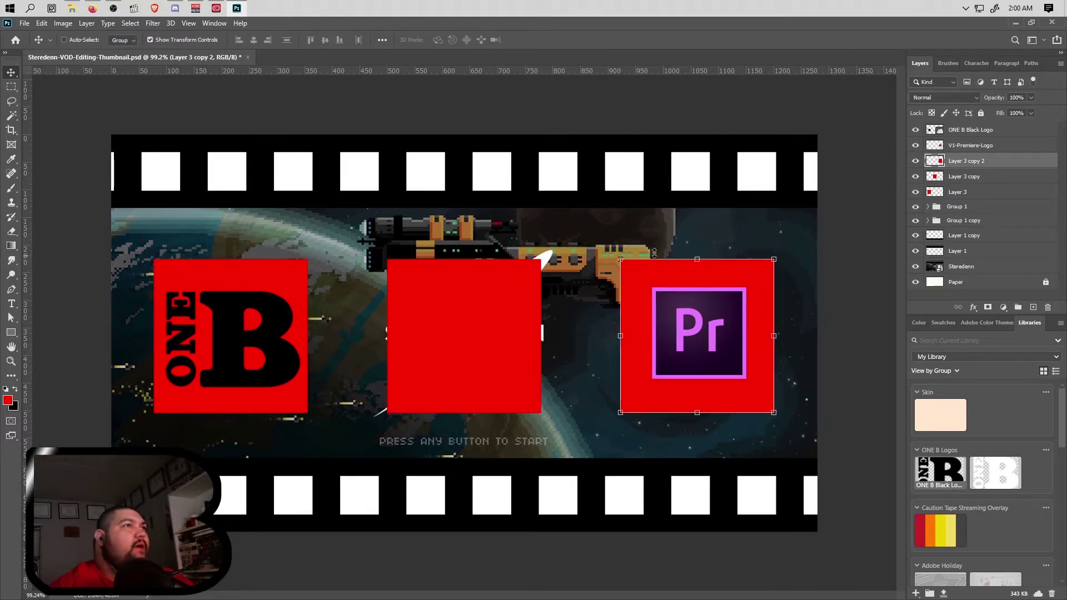
left_click(959, 177)
left_click(959, 193)
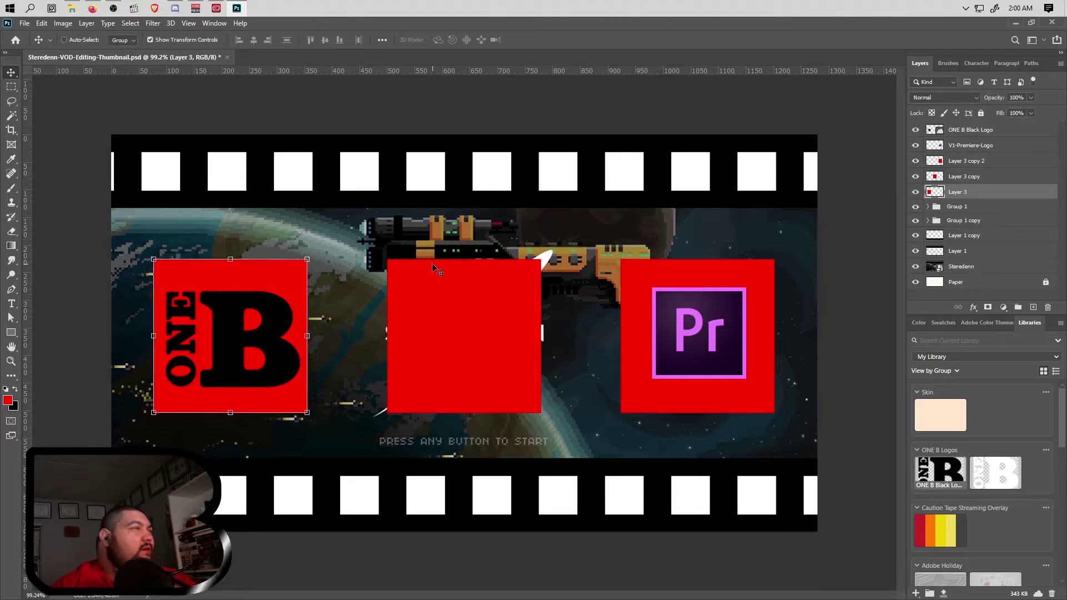
left_click_drag(306, 259, 335, 232)
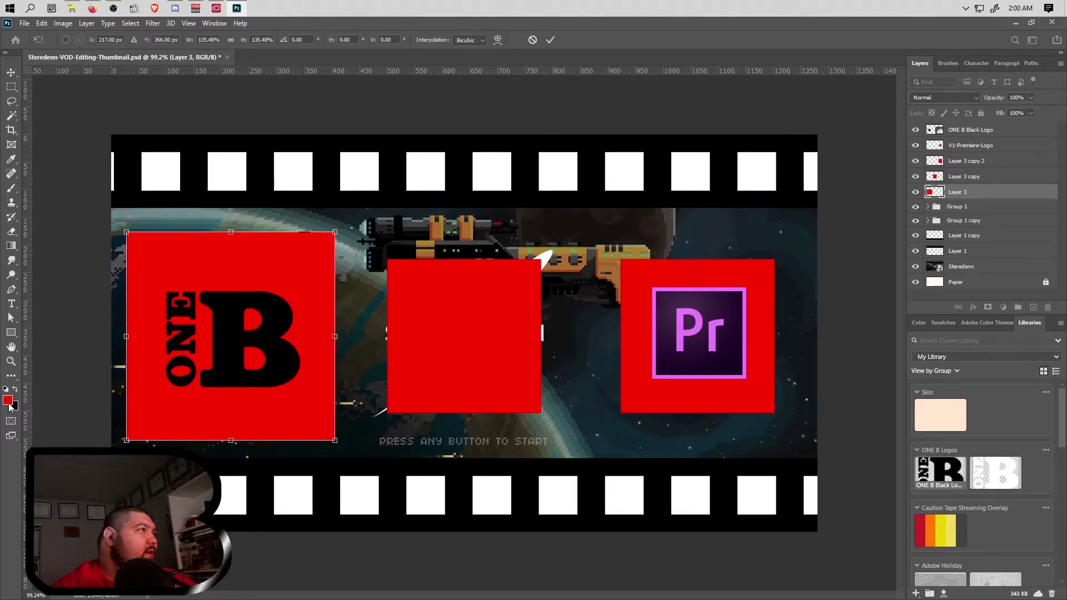
left_click(972, 190)
Delete the two copied red square layers over the Steredenn title and behind the Premiere logo
left_click(970, 178)
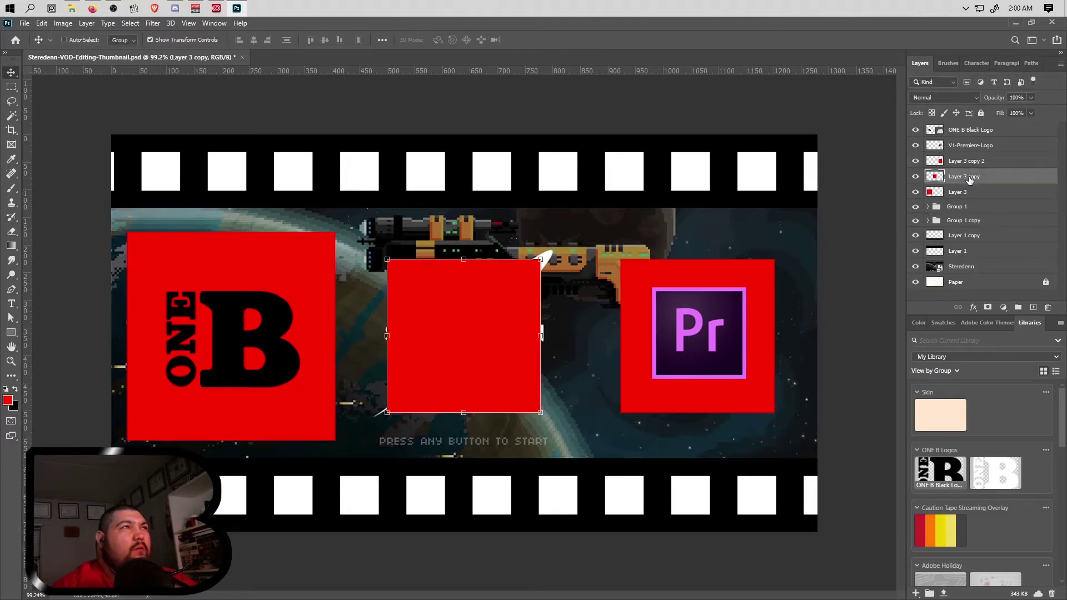
left_click(968, 161, "shift")
left_click(1048, 307)
left_click(482, 237)
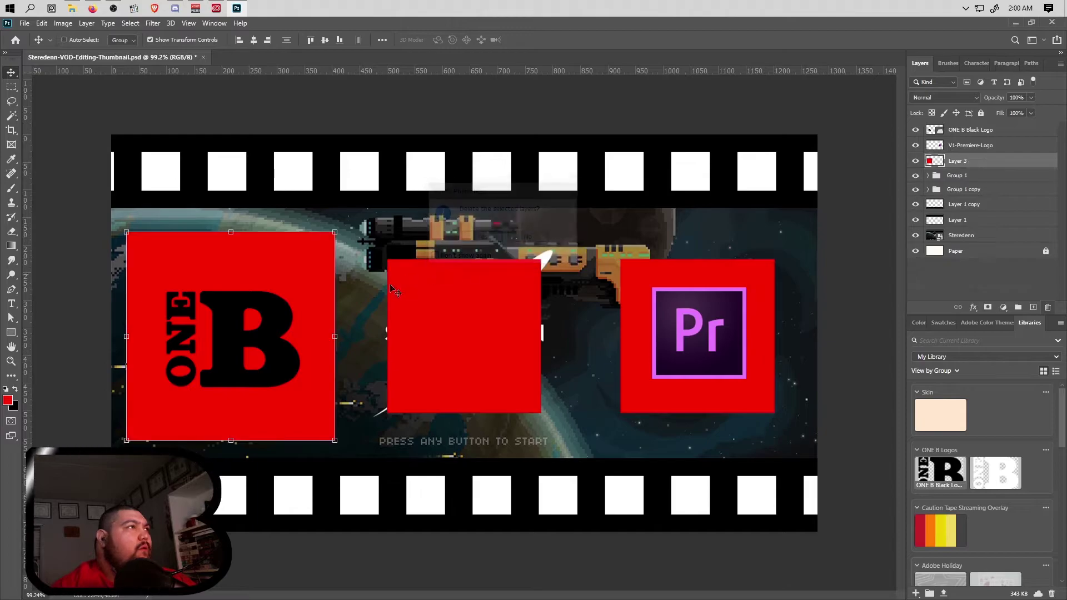
Reset the default colours and fill the remaining red square with white
key("d")
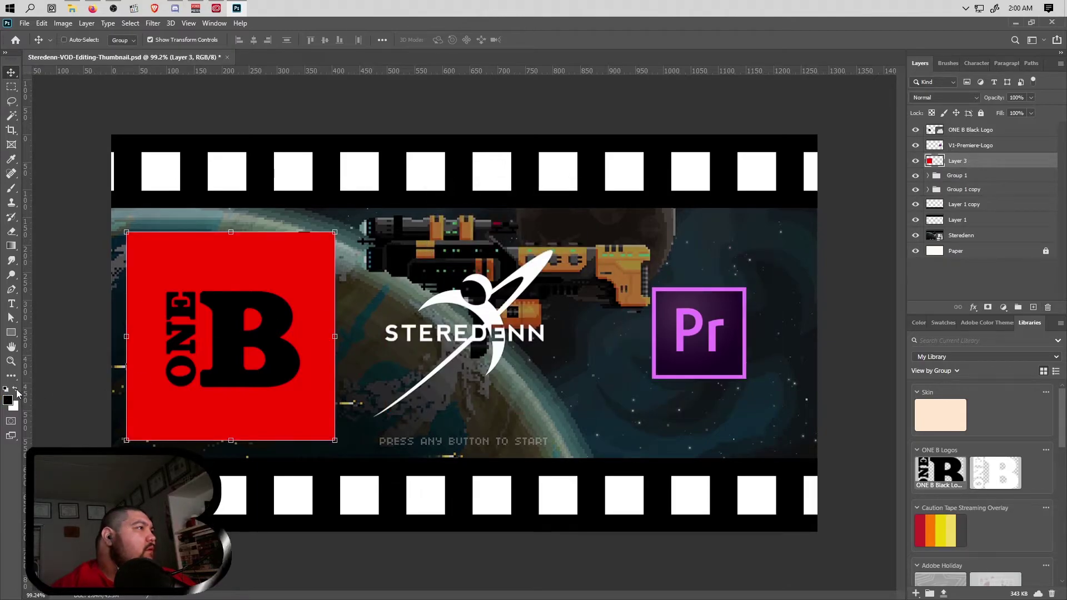
left_click(937, 161, "ctrl")
key("ctrl+BackSpace")
key("ctrl+d")
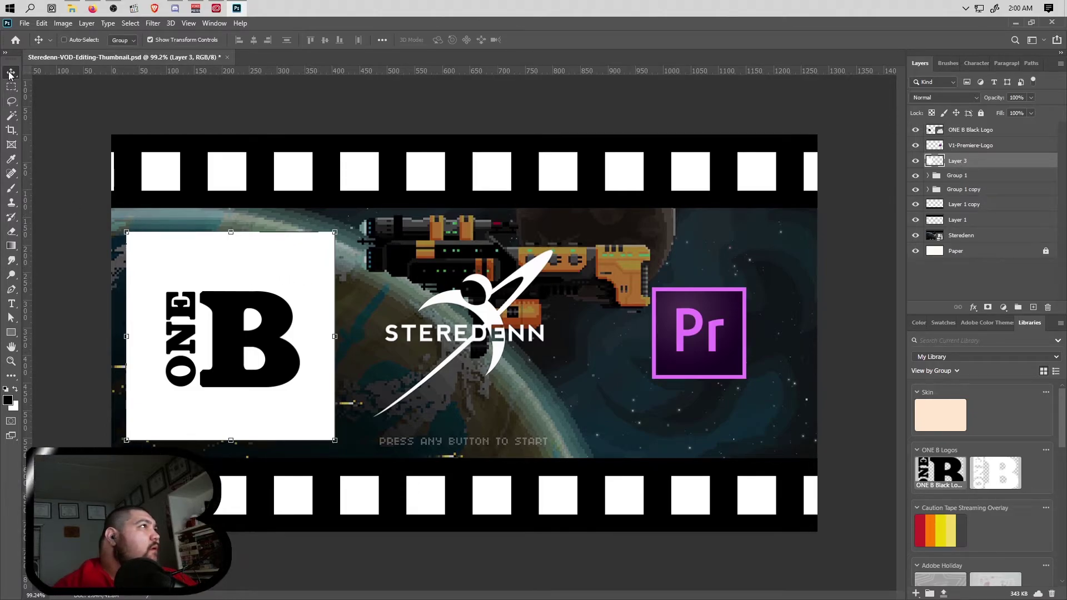
Try a copy of the white square behind the Premiere logo, then remove that copy
left_click_drag(197, 270, 663, 291)
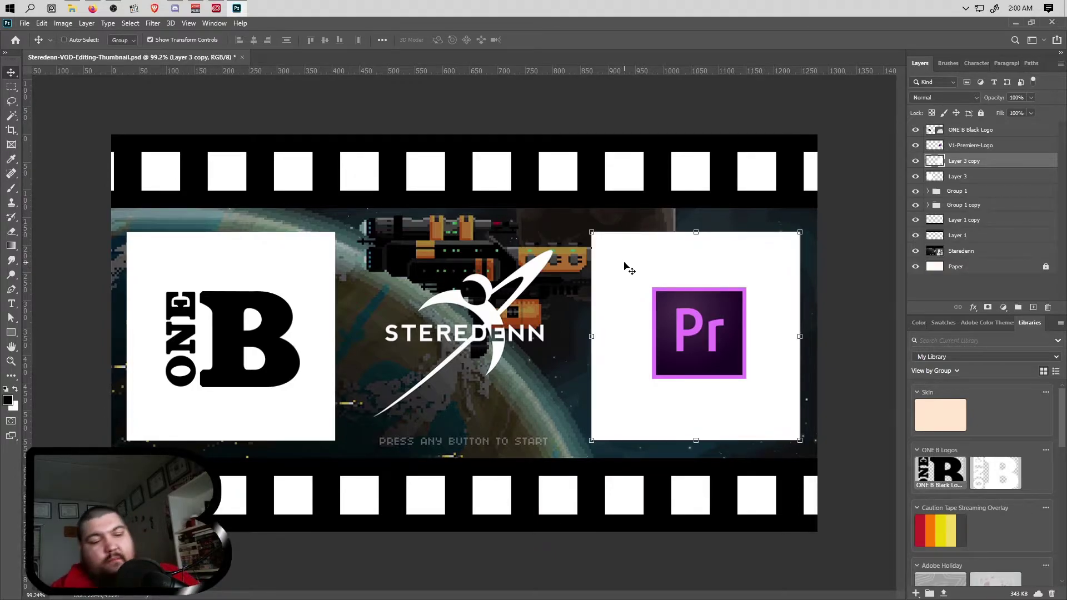
key("Delete")
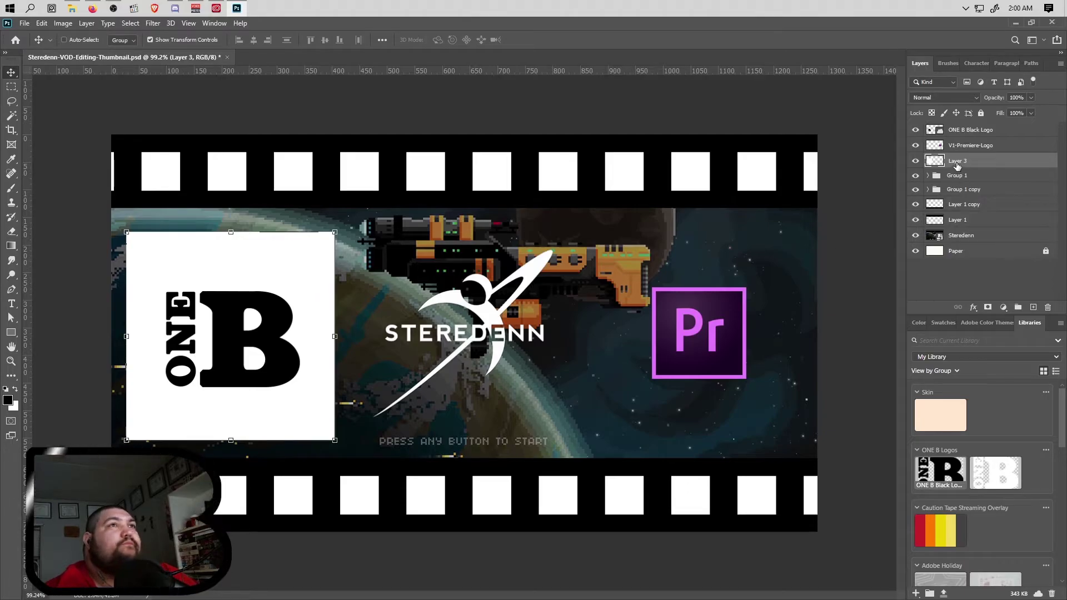
Delete the white square layer and the ONE B Black Logo layer
key("Delete")
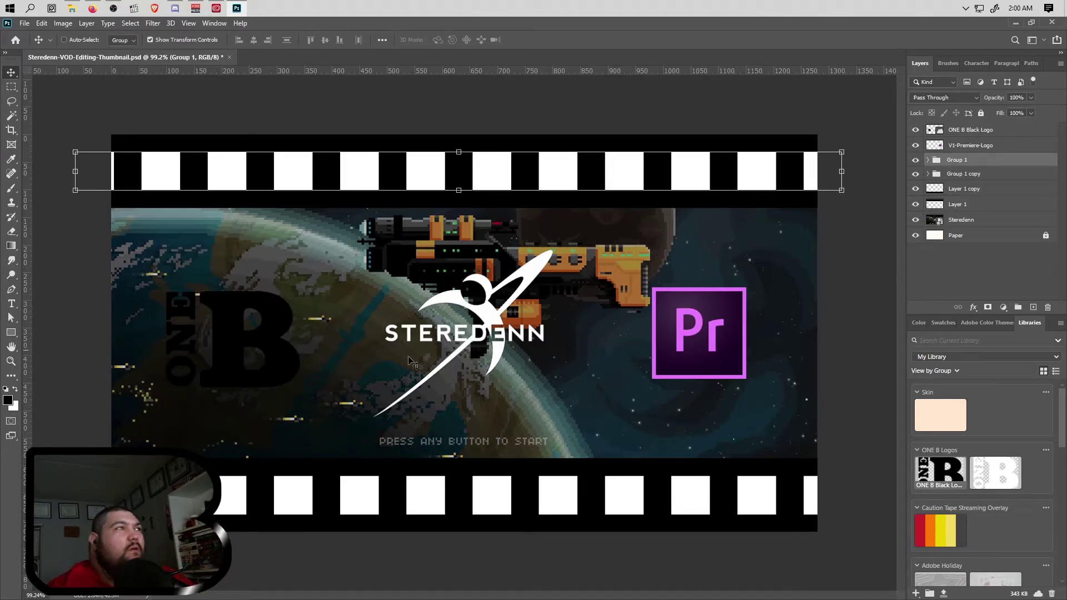
left_click(971, 130)
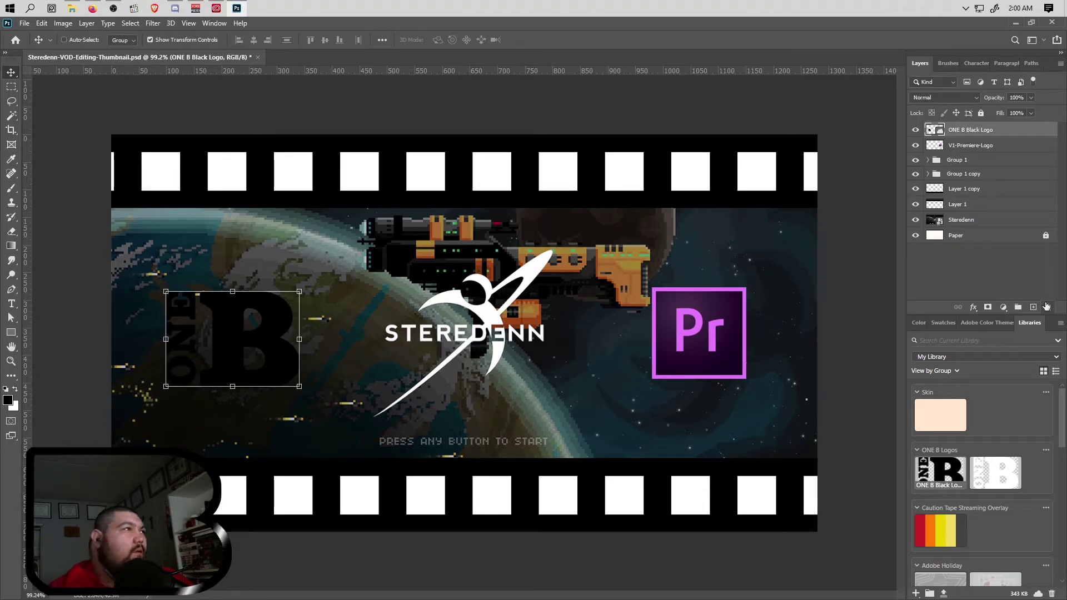
left_click(1048, 307)
left_click(496, 243)
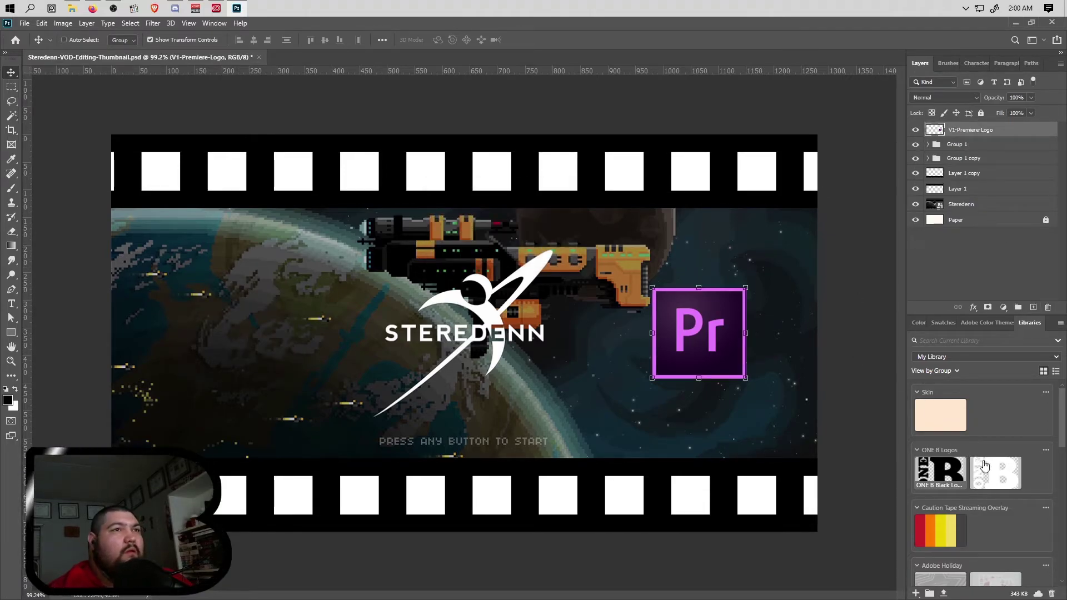
Place the ONE B Logo White library graphic beside the Steredenn title, opposite the Premiere logo, scaled to about 6.77%
left_click_drag(995, 473, 718, 244)
left_click(592, 272)
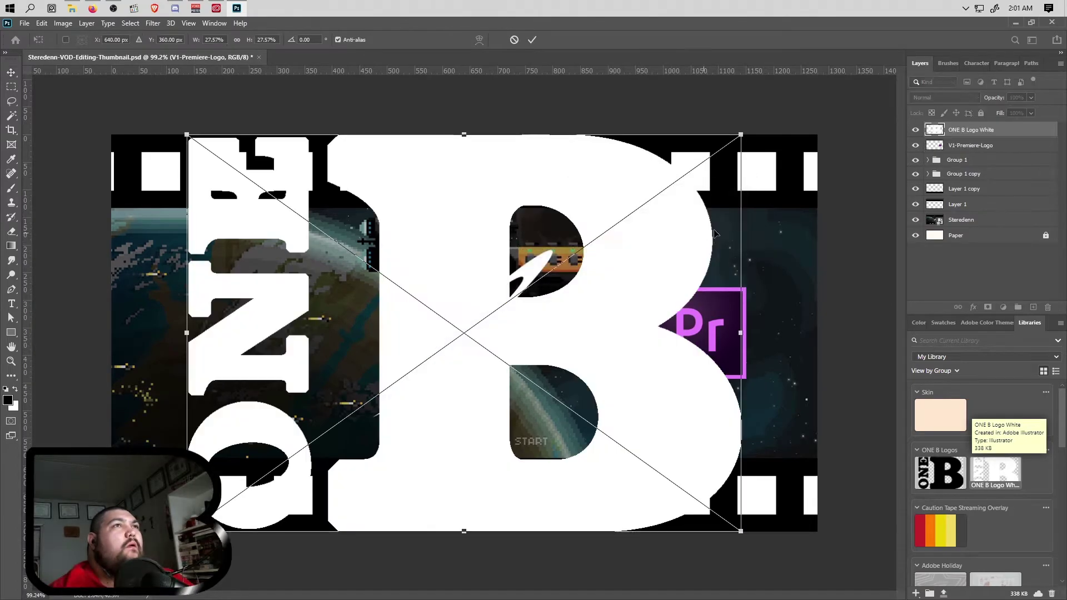
left_click_drag(634, 233, 293, 317)
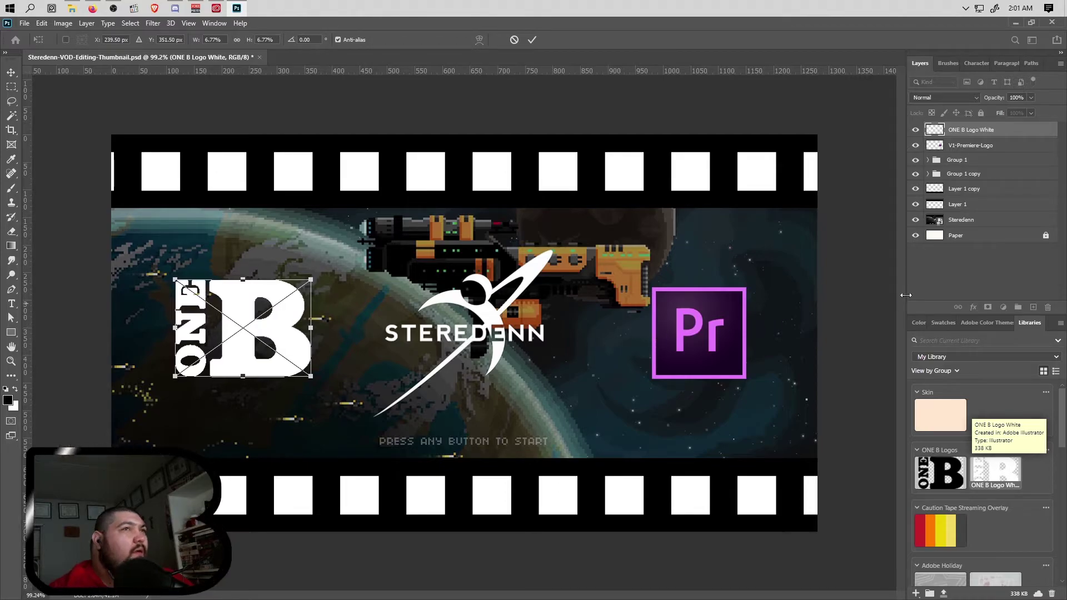
left_click(959, 275)
Rename the upper black band's layer Top Black Bar
left_click(958, 205)
double_click(959, 204)
type("To")
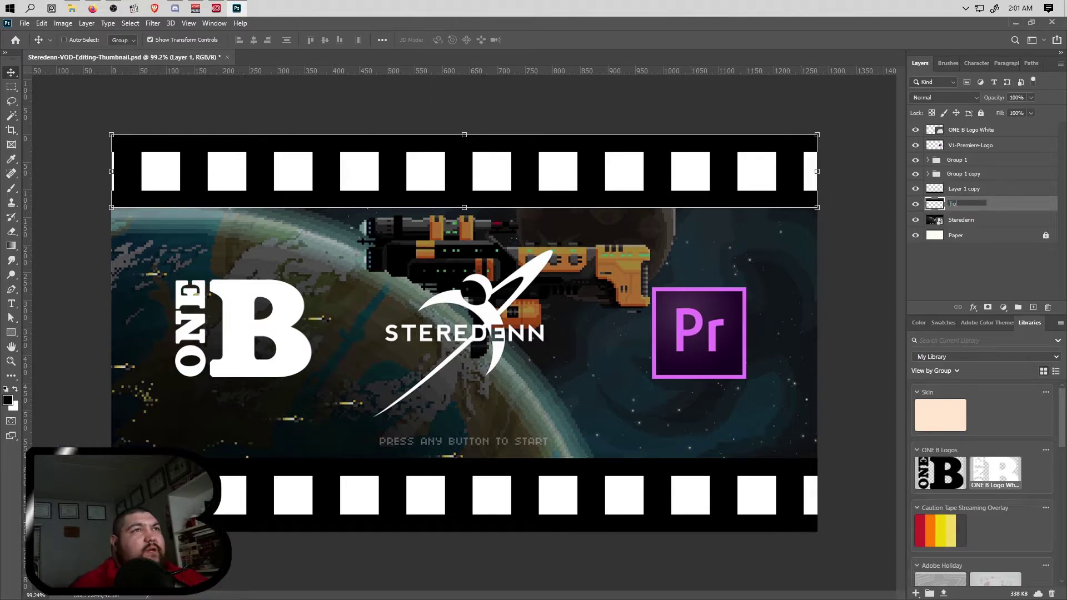
type("p Black Bar")
key("Return")
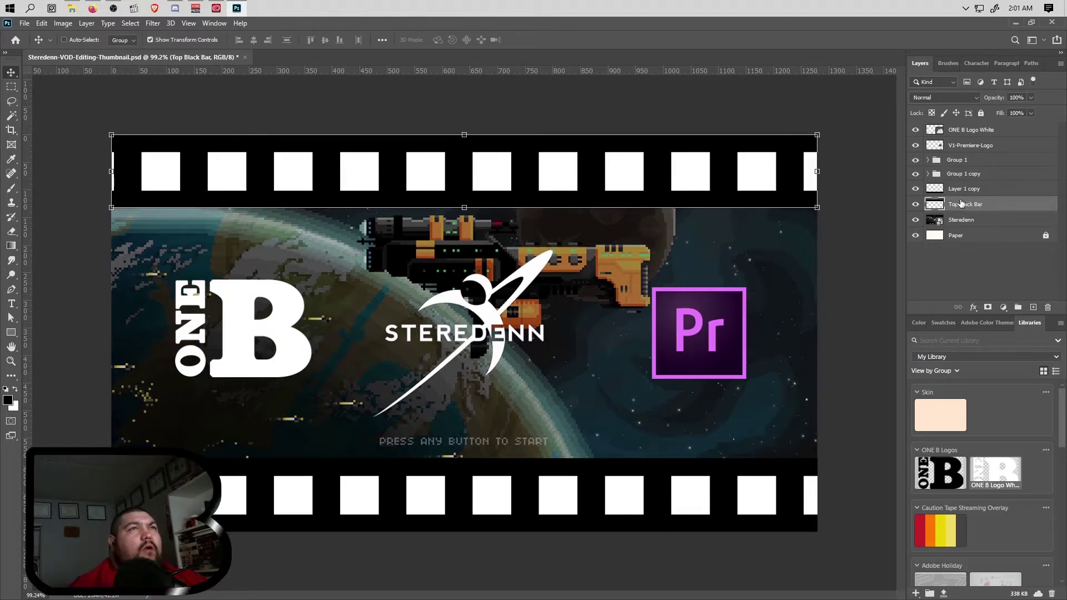
Rename the lower black band's layer Bottom Black Bar
double_click(967, 189)
type("Bott")
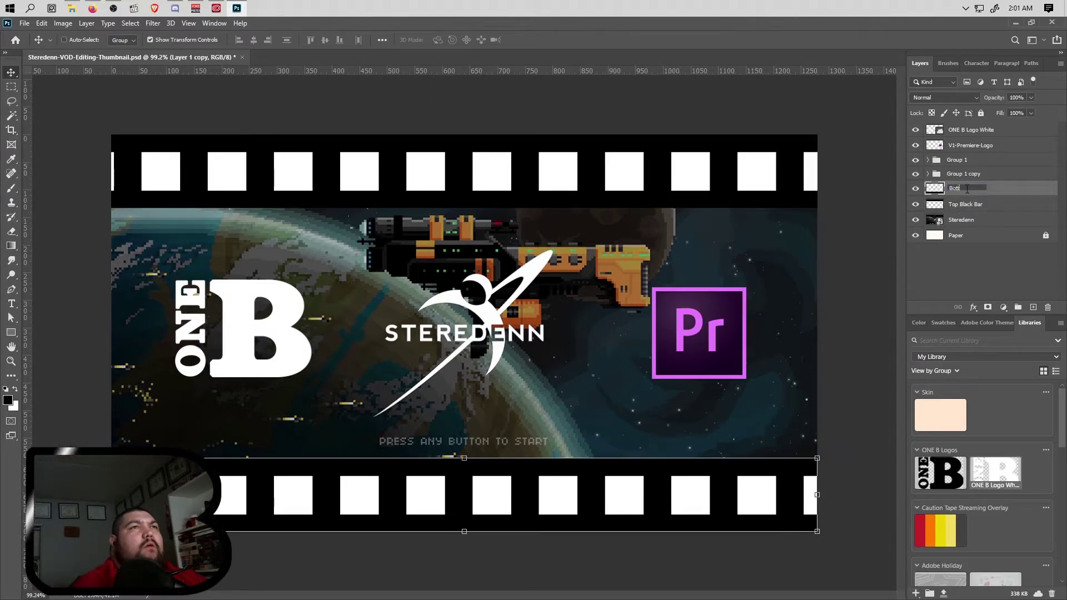
type("om Black Bar")
key("Return")
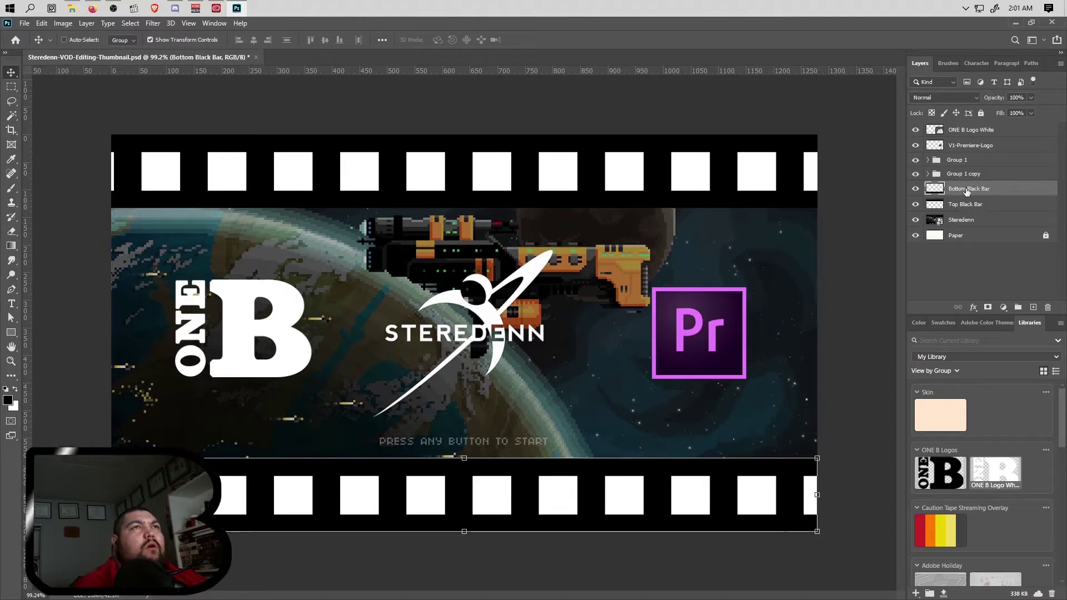
Check which squares the Group 1 copy group holds and rename it Bottom White Spaces
left_click(916, 174)
left_click(916, 175)
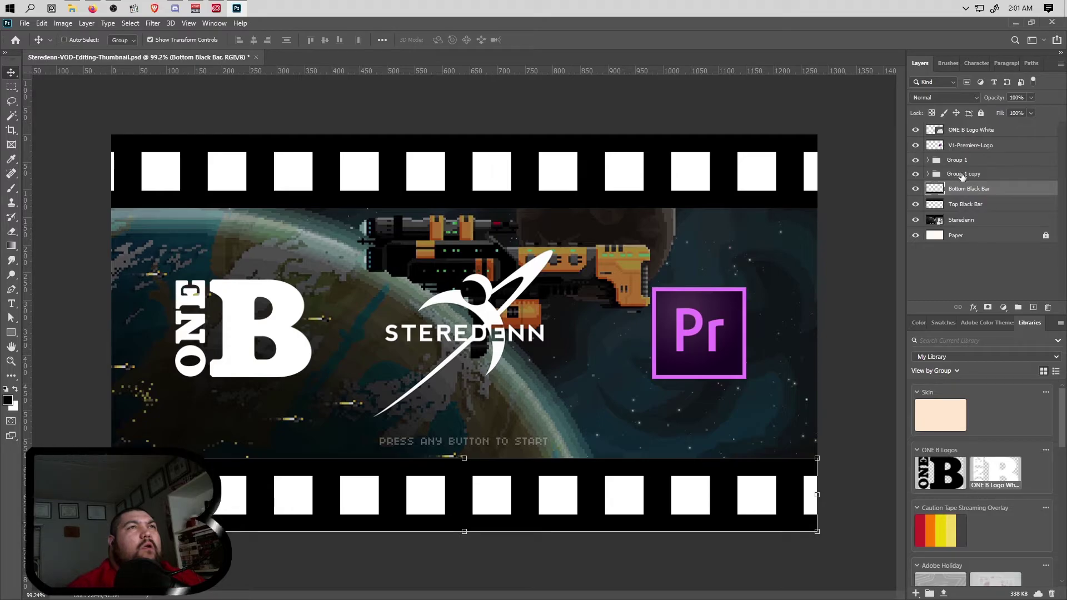
double_click(963, 174)
type("White")
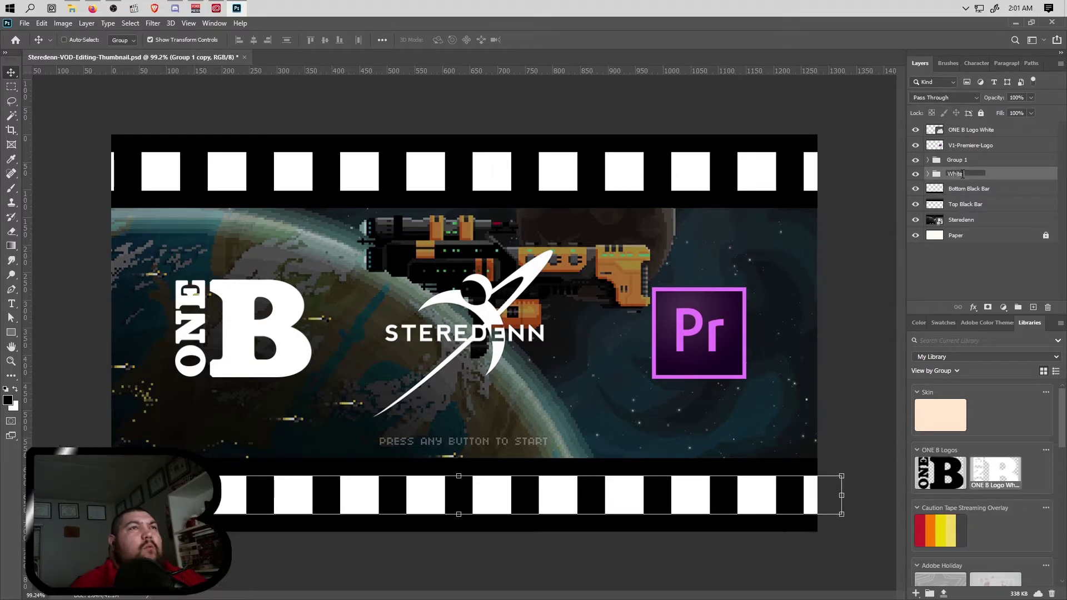
type(" Spaces")
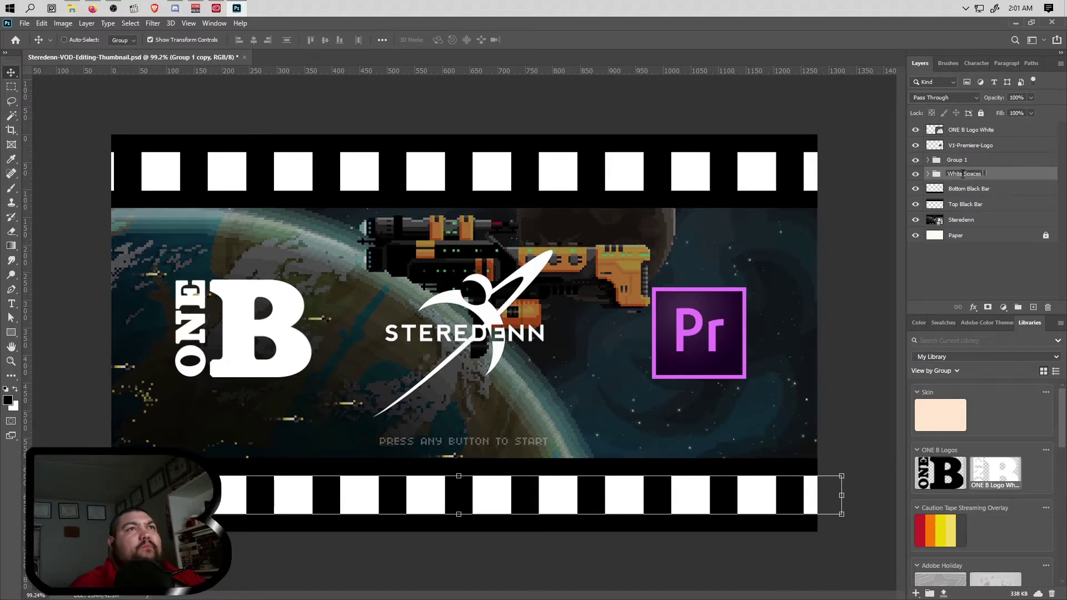
type("Bot")
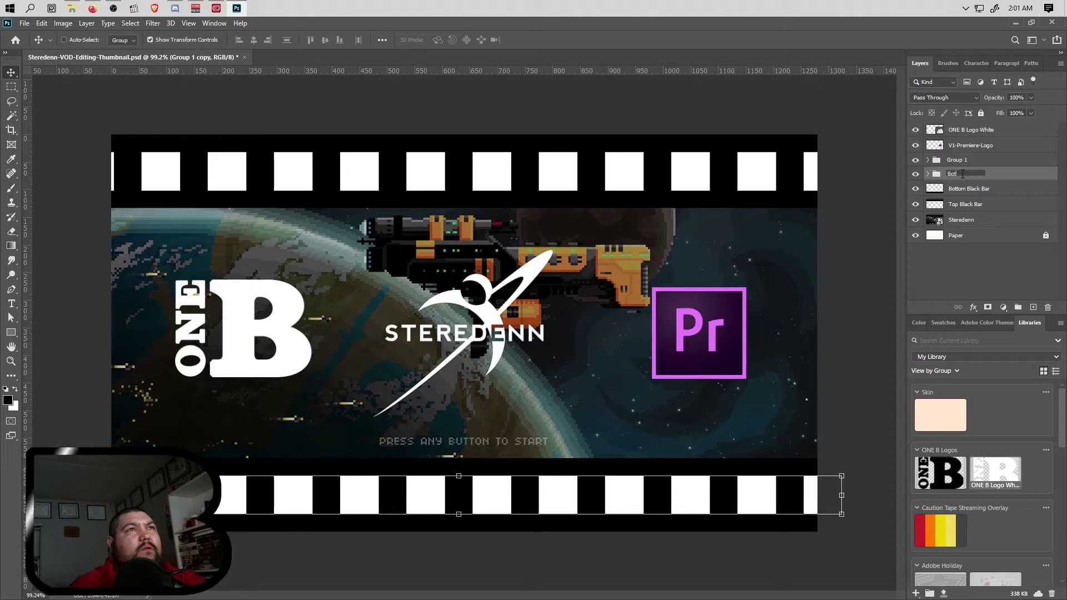
type("tom White Spaces")
key("Return")
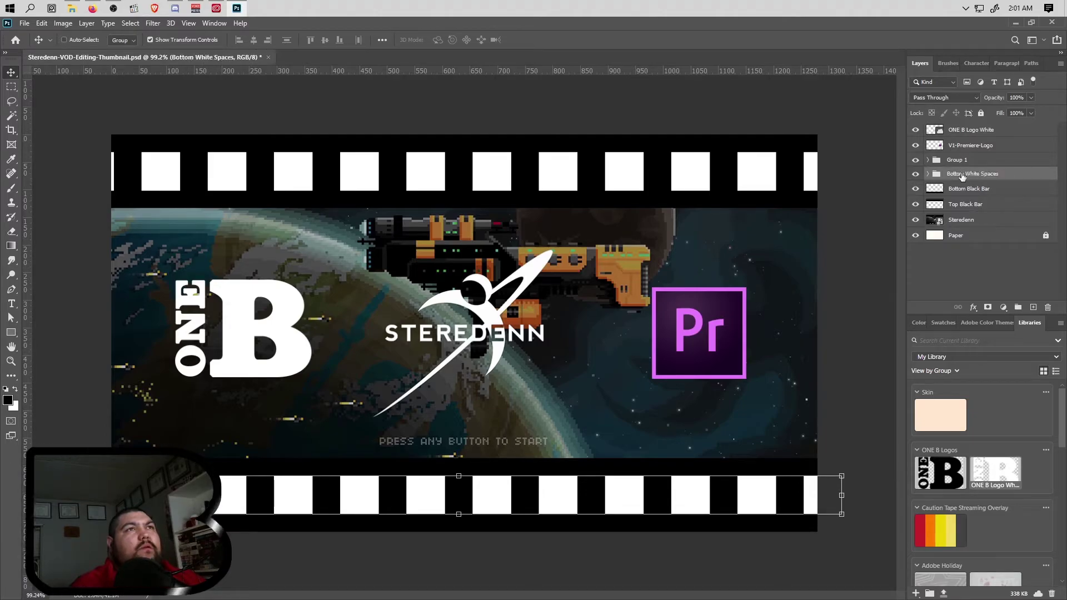
Rename the upper square group Top White Spaces, then deselect all layers
double_click(957, 161)
type("T")
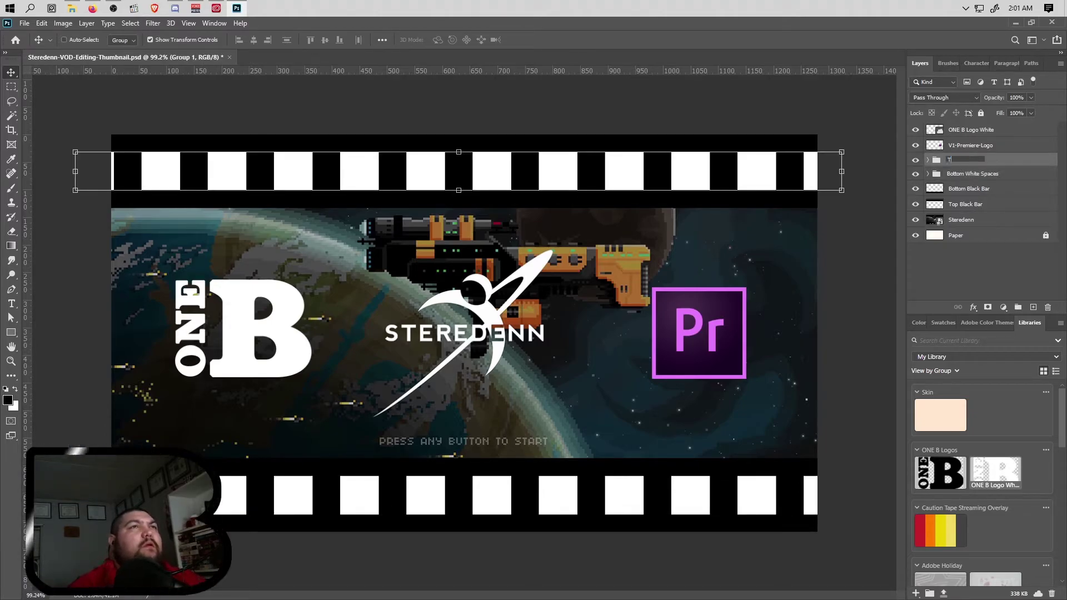
type("op White Spaces")
key("Return")
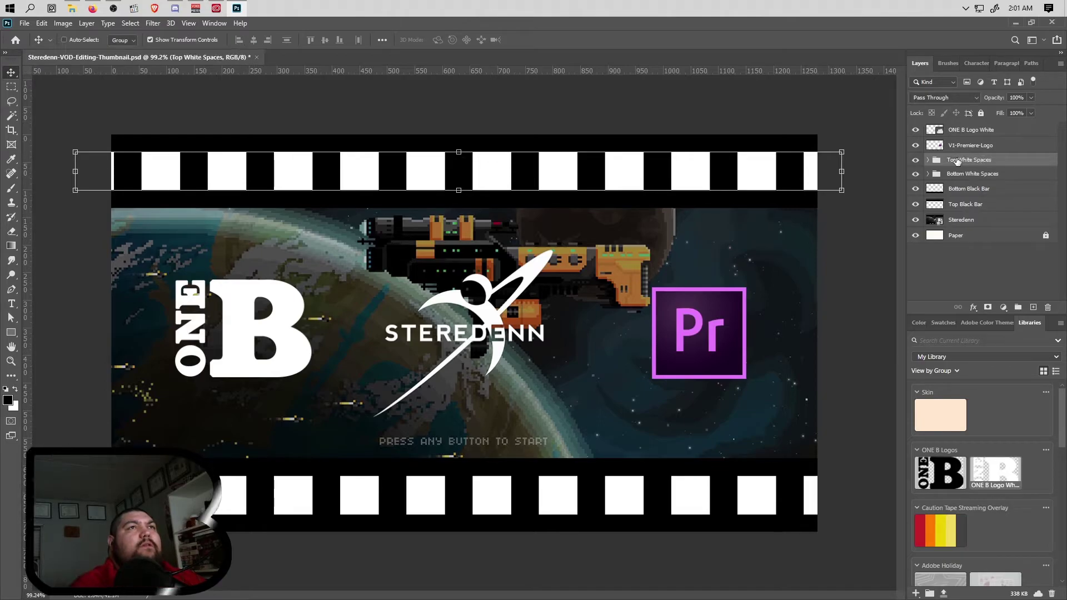
double_click(967, 145)
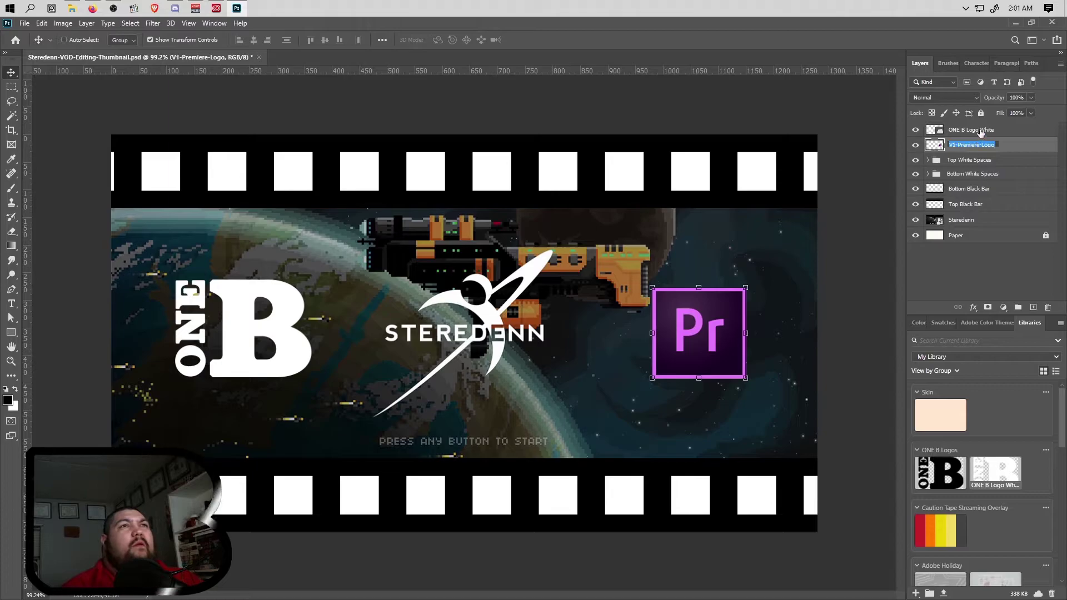
key("Return")
left_click(925, 289)
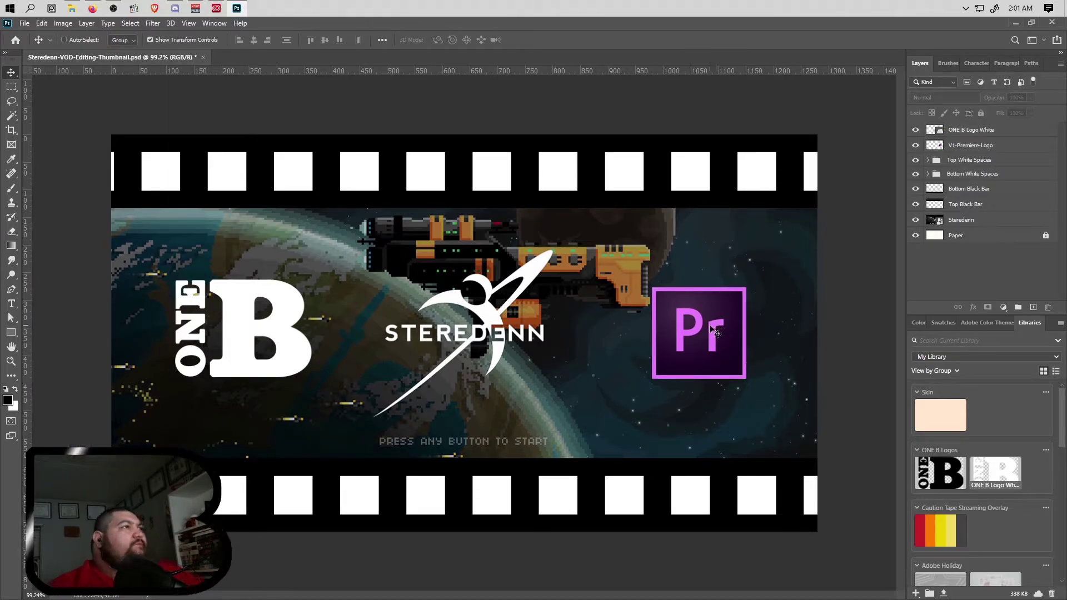
Add a white text box below the logos reading STEREDENN TWITCH VOD
left_click(16, 306)
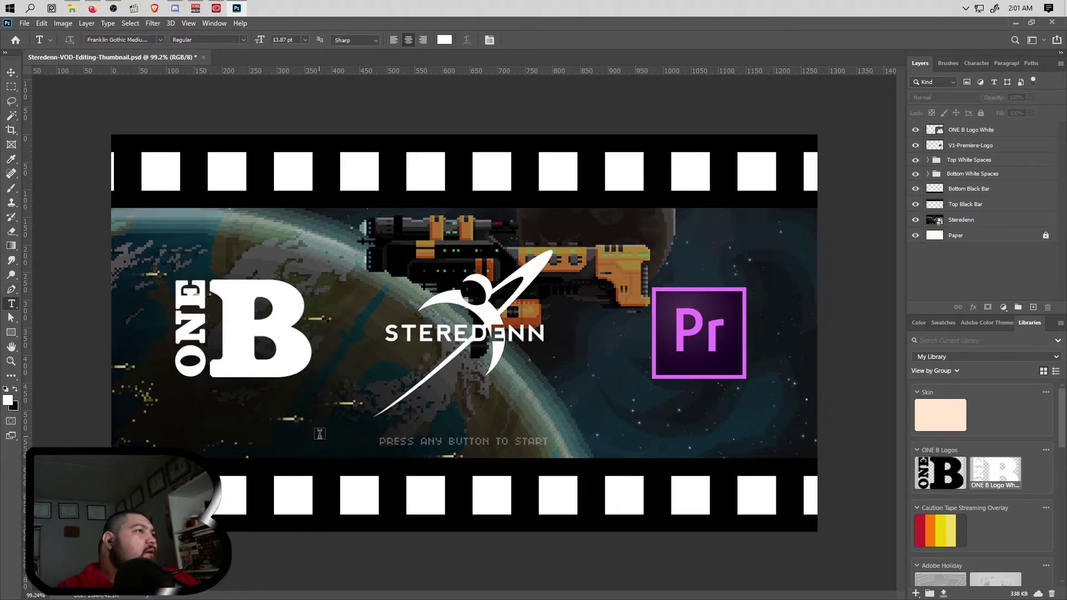
left_click_drag(283, 416, 691, 451)
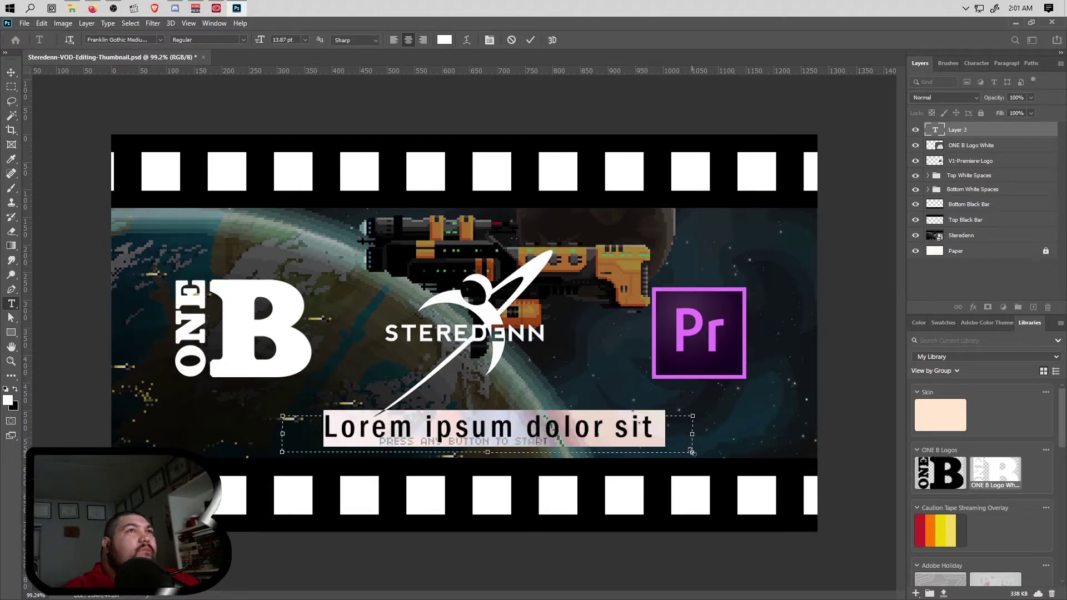
left_click(975, 63)
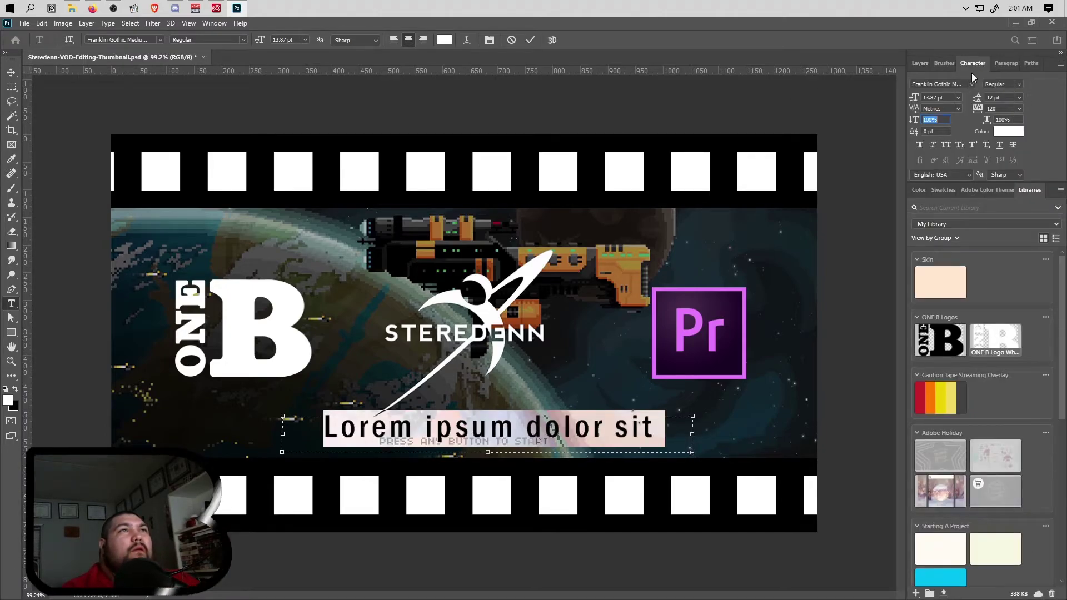
left_click(917, 65)
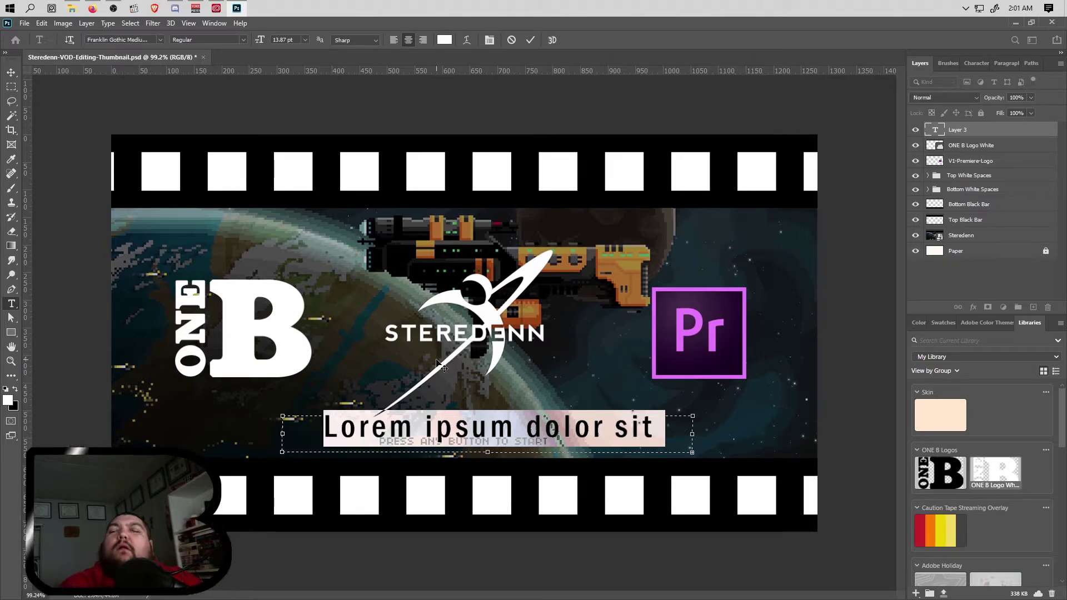
type("Ste")
key("BackSpace")
key("BackSpace")
type("TERE")
key("BackSpace")
type("D")
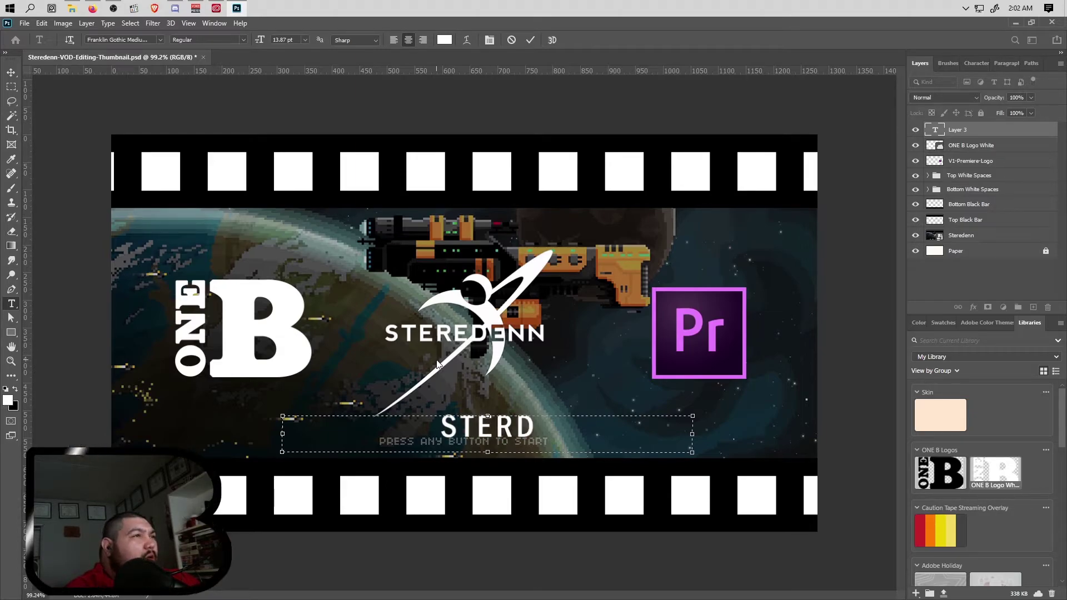
key("BackSpace")
type("EDENN")
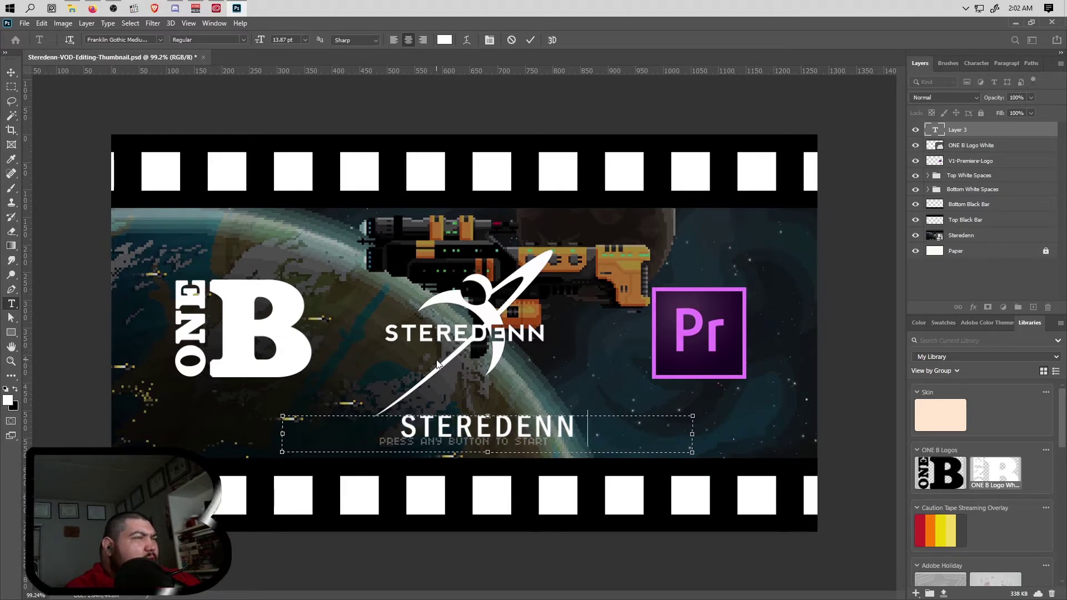
type(" TWITCH VOD")
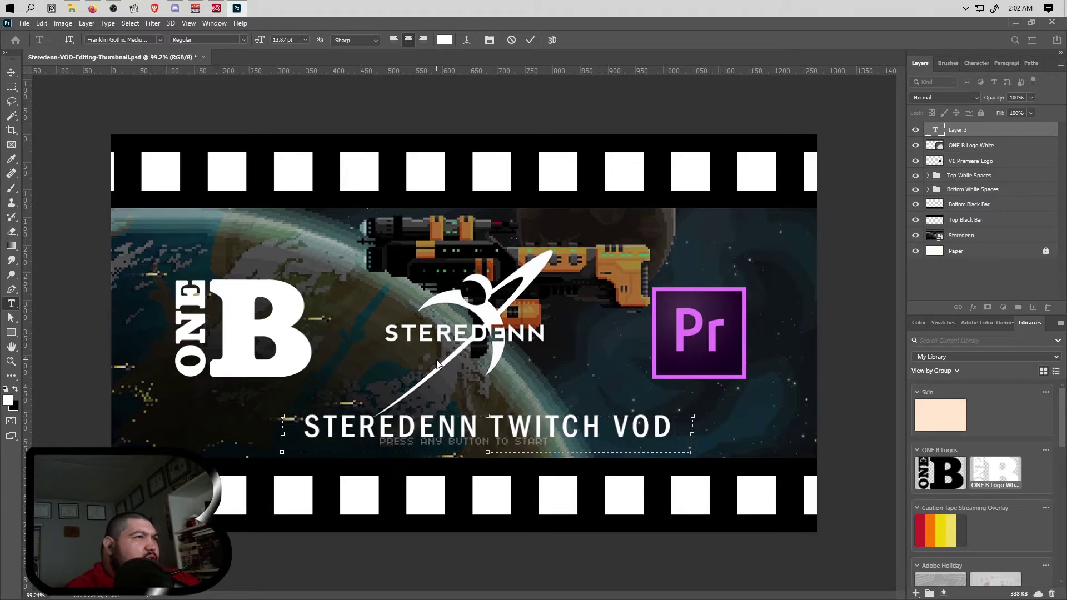
Widen the text box, extend the title to STEREDENN TWITCH VOD EDITING, and move it roughly to the canvas's horizontal centre
type(" E")
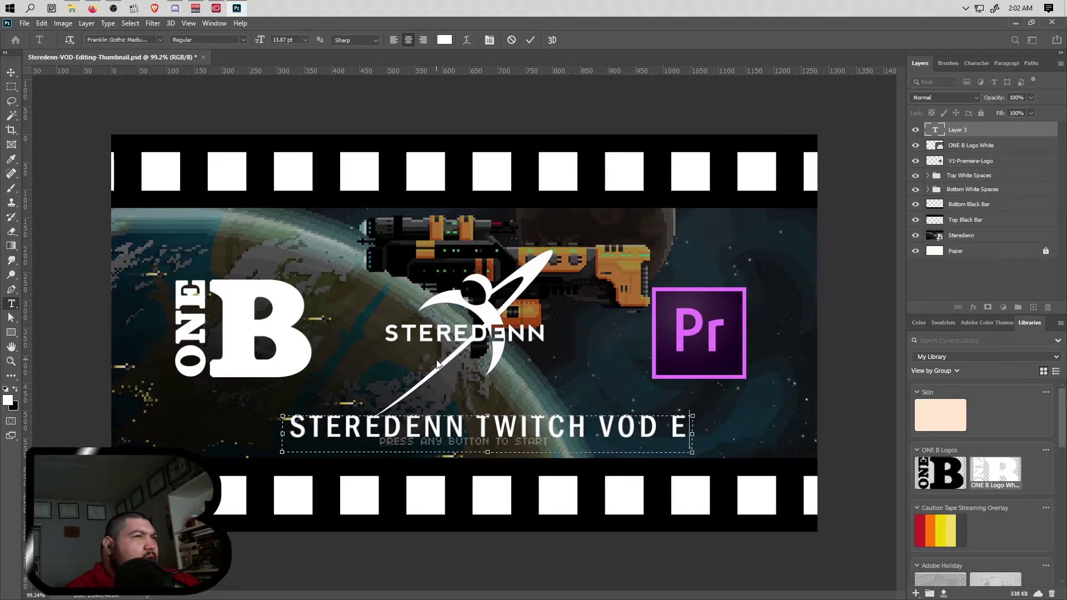
key("BackSpace")
key("BackSpace")
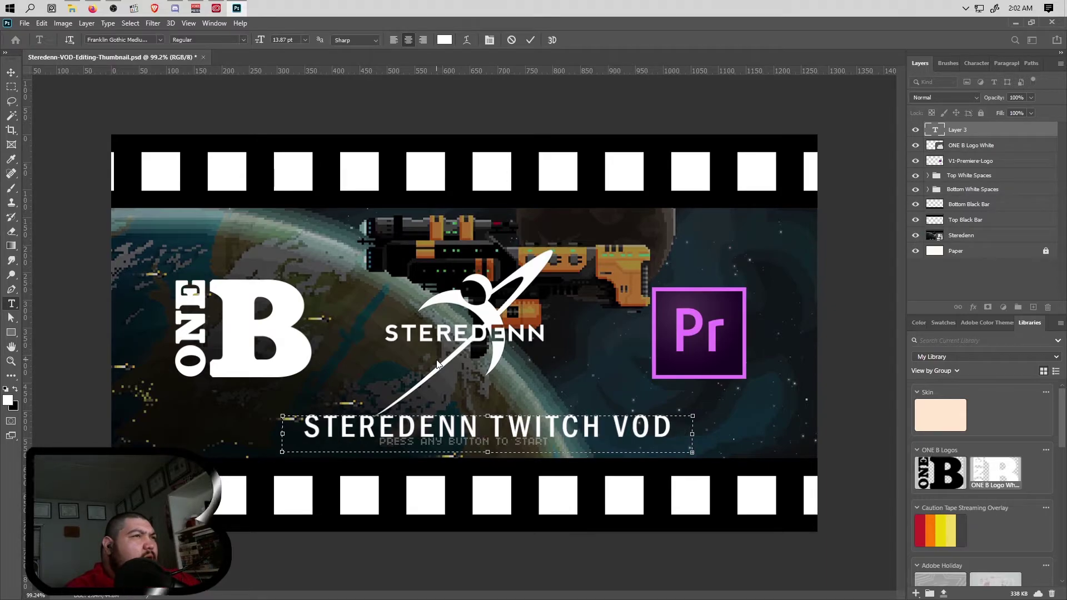
left_click_drag(693, 434, 792, 435)
type("EDIT-")
key("BackSpace")
type("ING")
left_click_drag(562, 451, 493, 426)
left_click(11, 72)
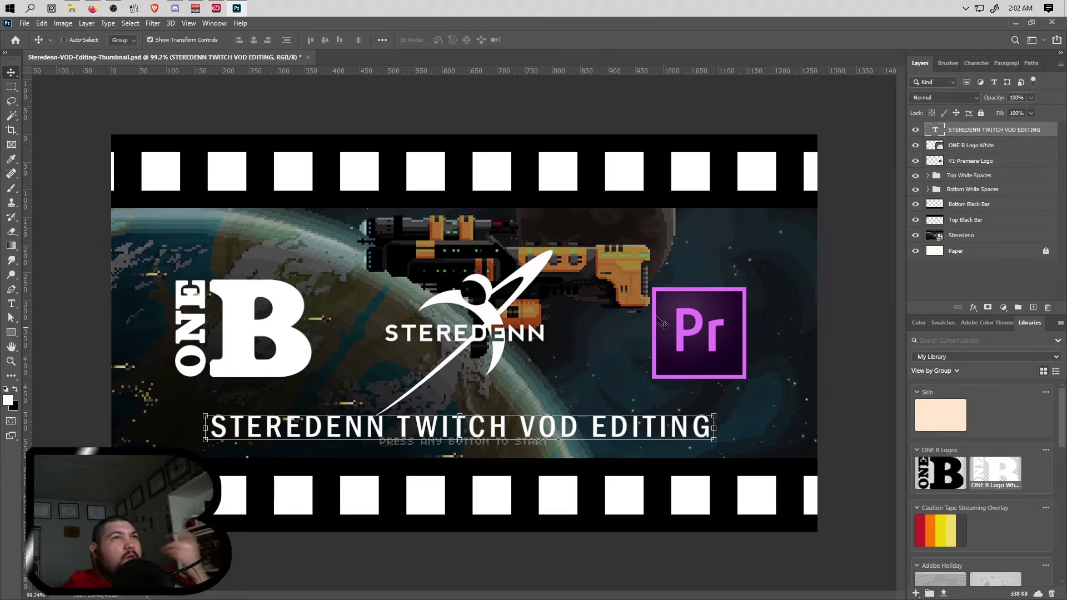
Unlock the Paper layer and fill it with black
left_click(956, 251)
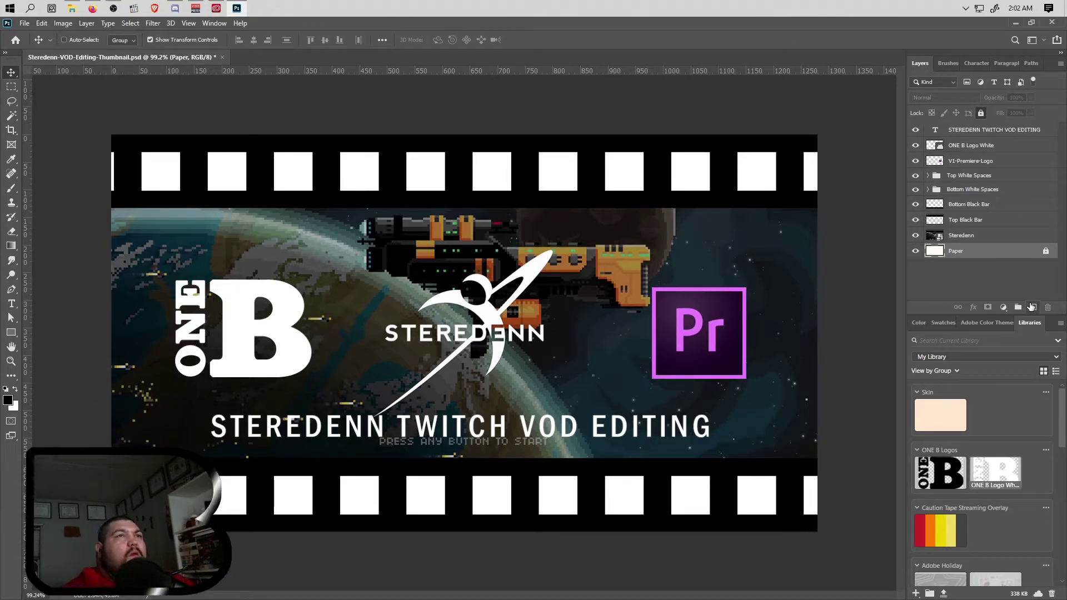
left_click(1046, 252)
key("alt+BackSpace")
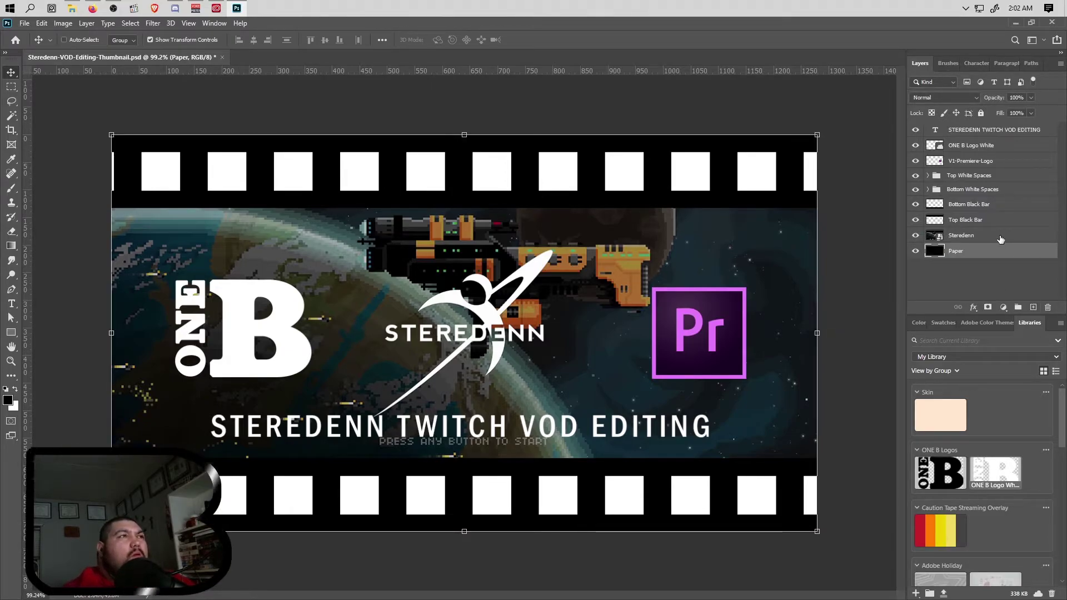
Lower the Steredenn screenshot layer's opacity to 20%, then deselect all layers
left_click(962, 236)
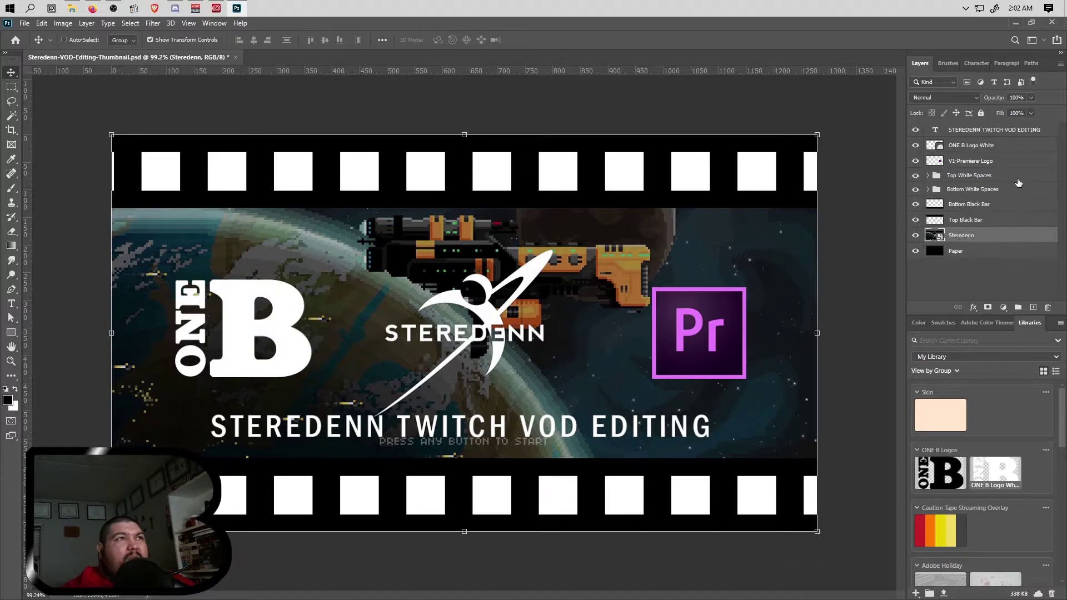
left_click_drag(1031, 105, 993, 115)
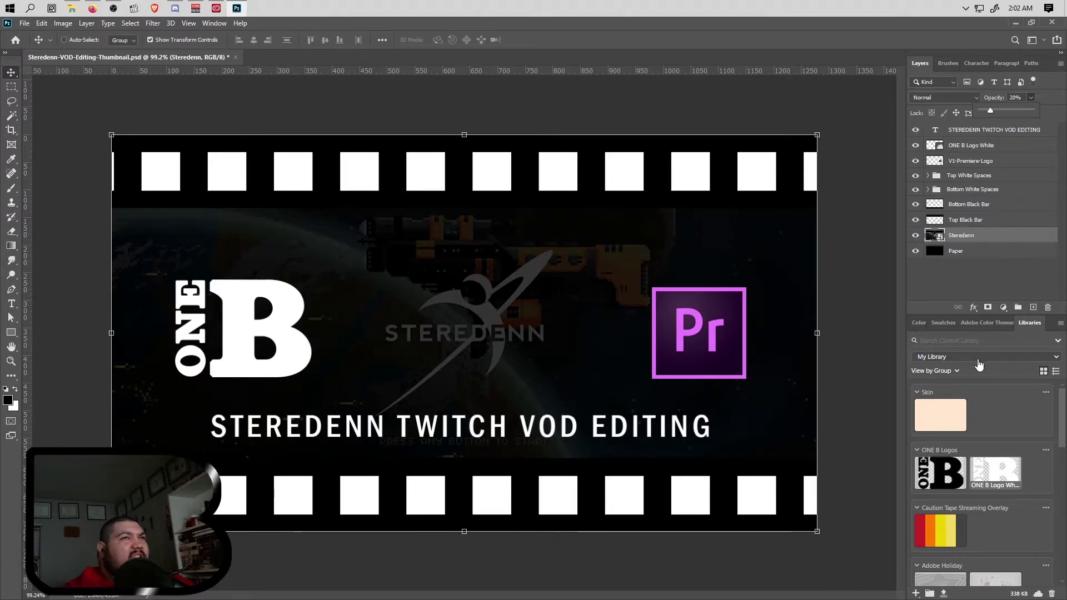
left_click(959, 283)
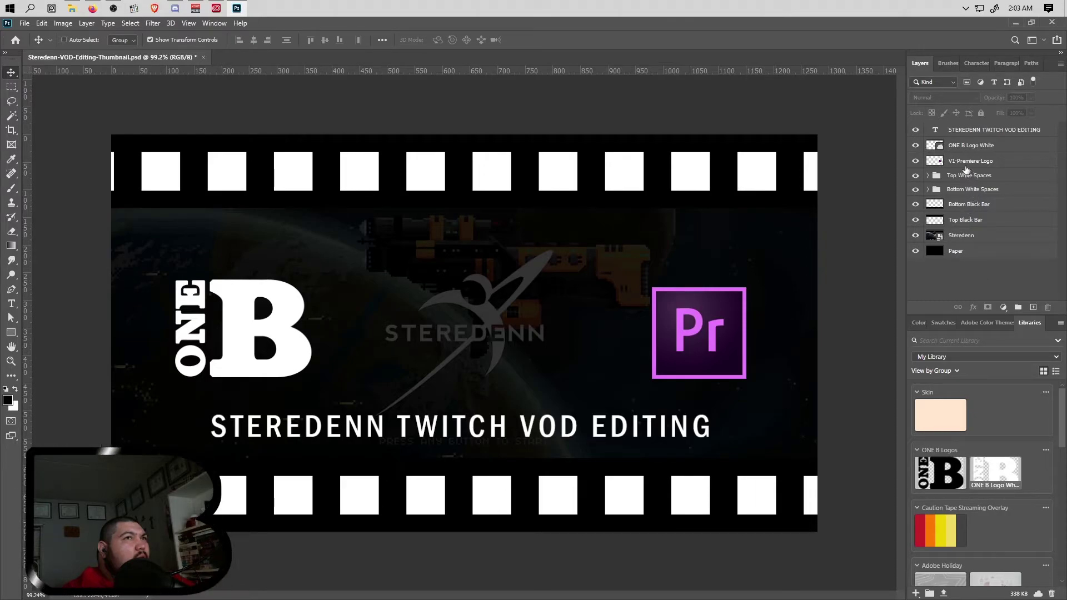
Centre the ONE B logo vertically on the canvas, with alignment set to Canvas
left_click(964, 150)
mouse_move(283, 305)
left_mouse_down()
mouse_move(284, 272)
mouse_move(284, 285)
left_mouse_up()
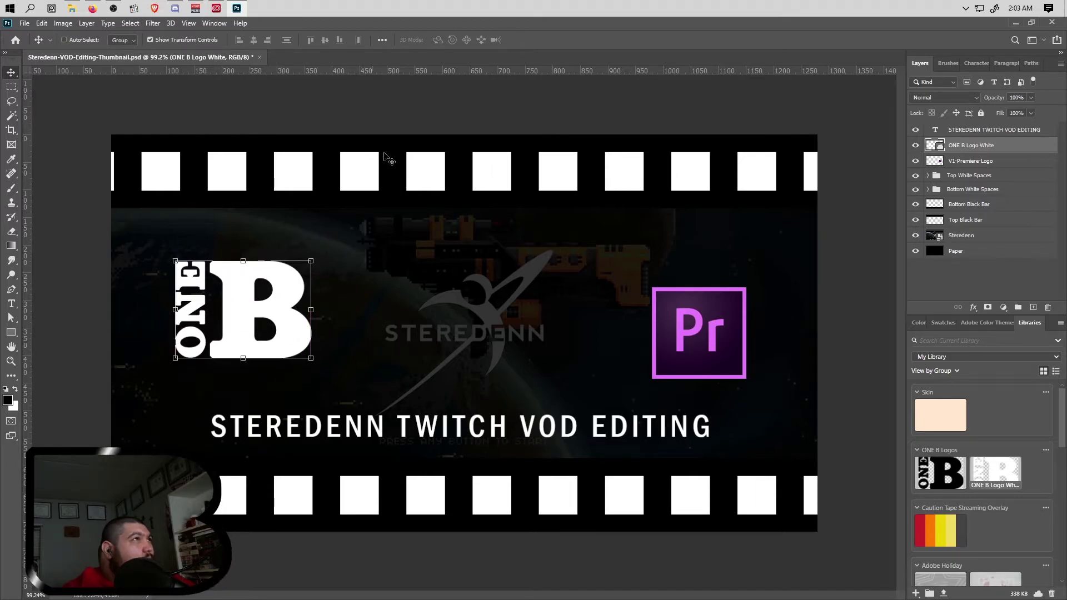
left_click(382, 40)
left_click(417, 140)
left_click(414, 153)
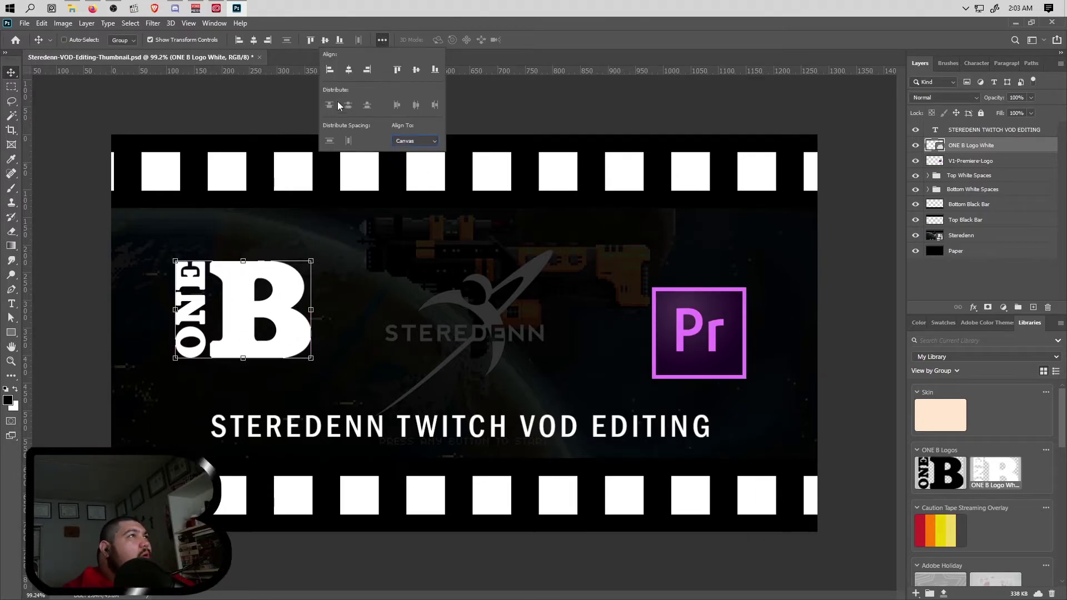
left_click(326, 40)
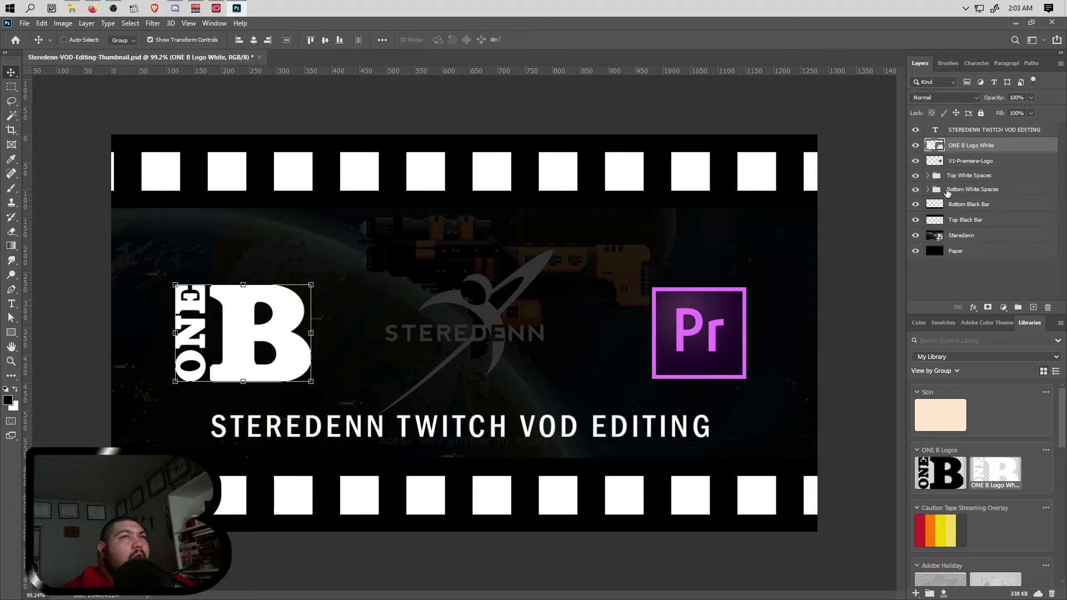
Place the Premiere logo over the ONE B logo, above it in the layer order, with their lower-left corners lined up
left_click(969, 162)
left_click_drag(727, 336, 252, 335)
scroll(211, 368, "up", 9)
scroll(171, 384, "left", 5)
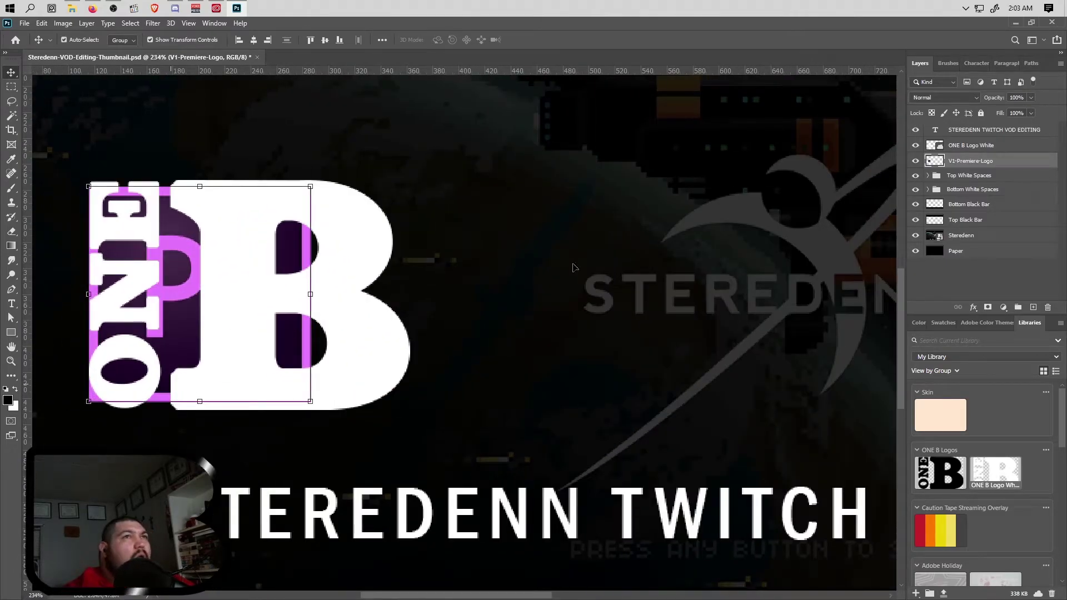
left_click_drag(984, 156, 981, 140)
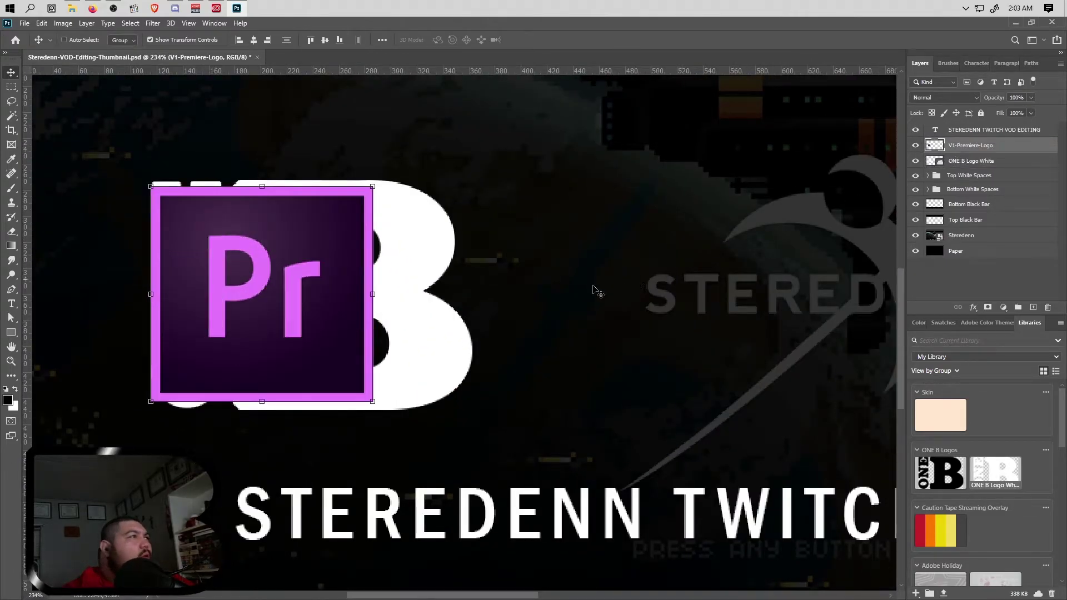
left_click_drag(276, 274, 276, 282)
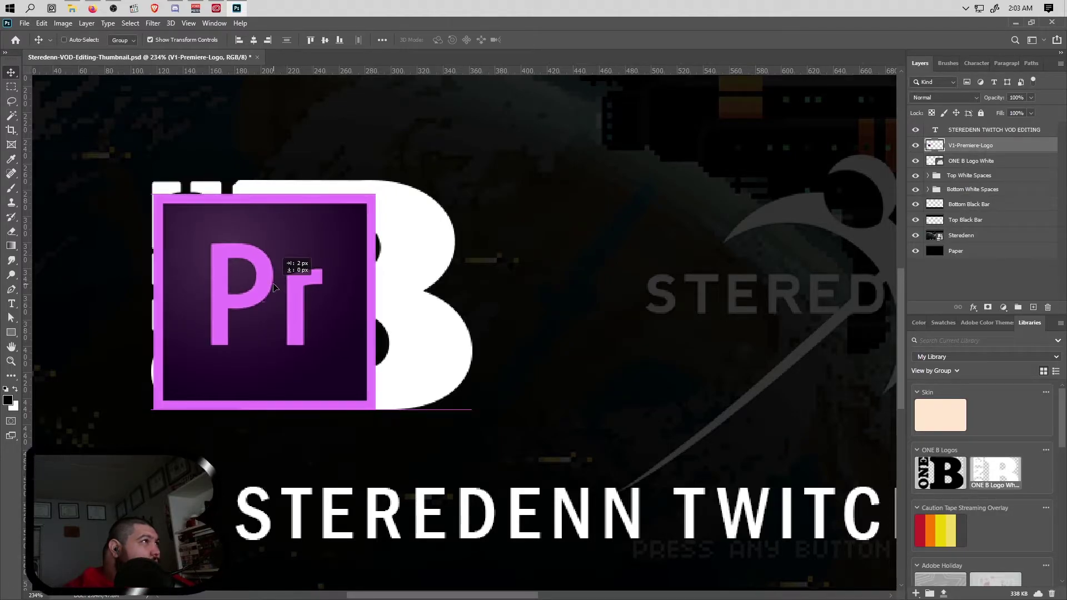
scroll(120, 324, "up", 5)
scroll(119, 324, "up", 2)
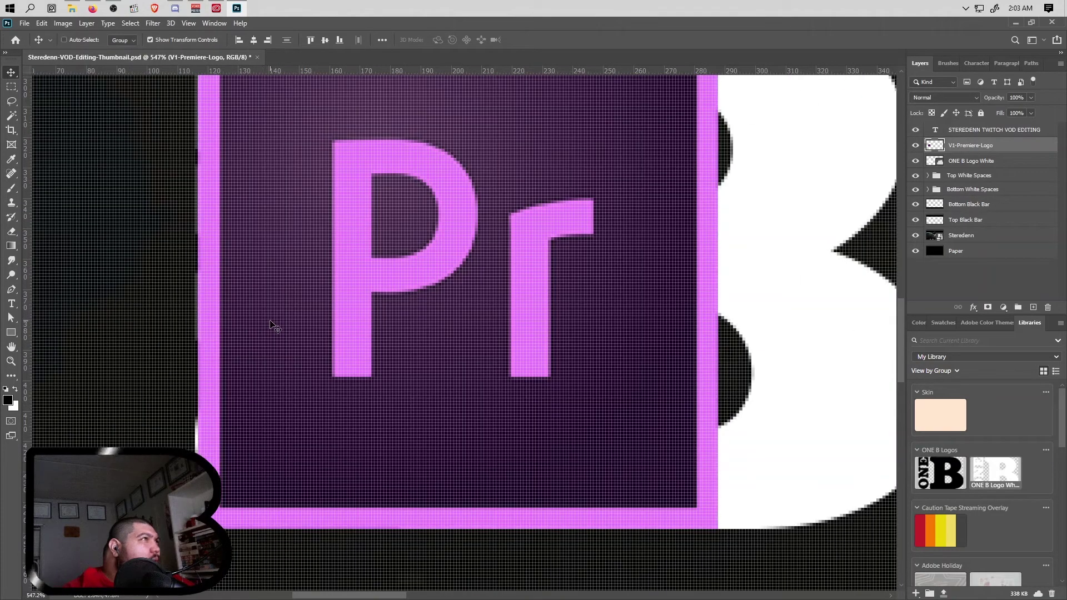
scroll(305, 337, "down", 3)
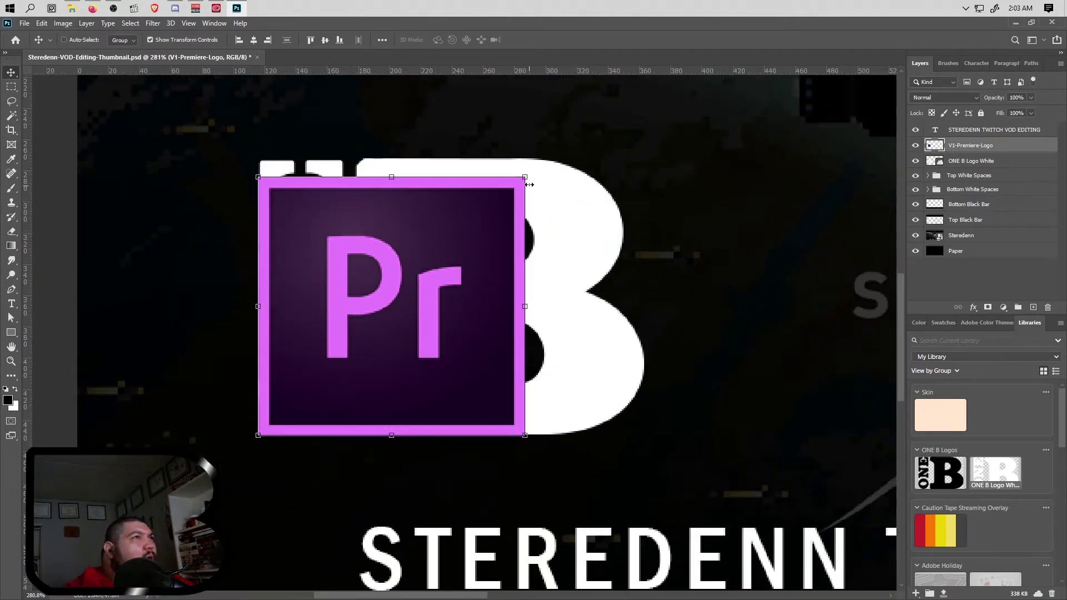
Enlarge the Premiere logo to about 107% so its height matches the ONE B logo
left_click_drag(532, 169, 552, 159)
scroll(555, 161, "up", 3)
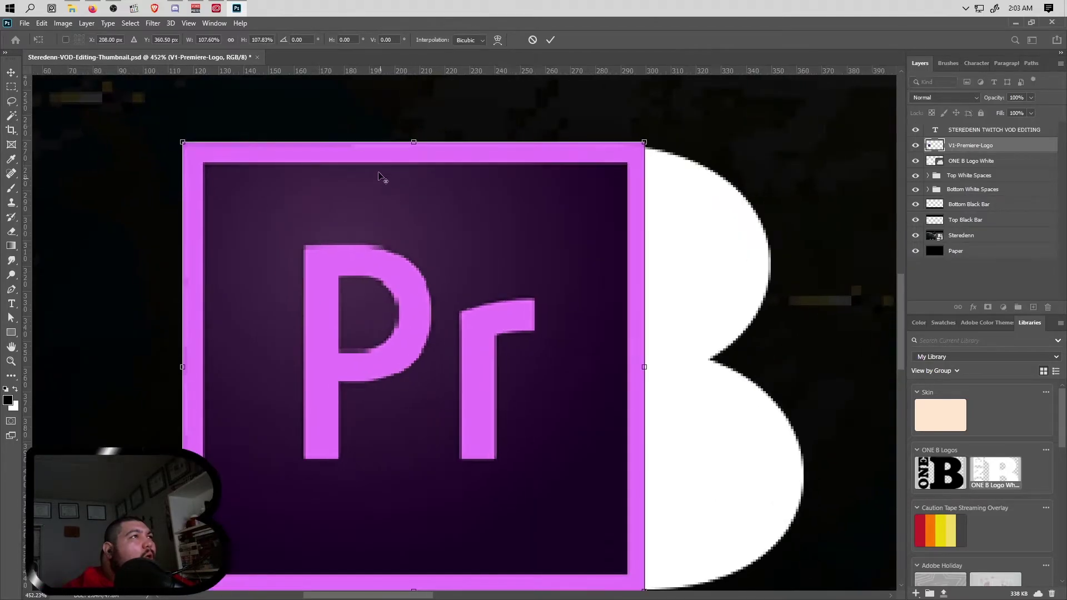
left_click_drag(734, 133, 728, 135)
scroll(678, 232, "down", 8)
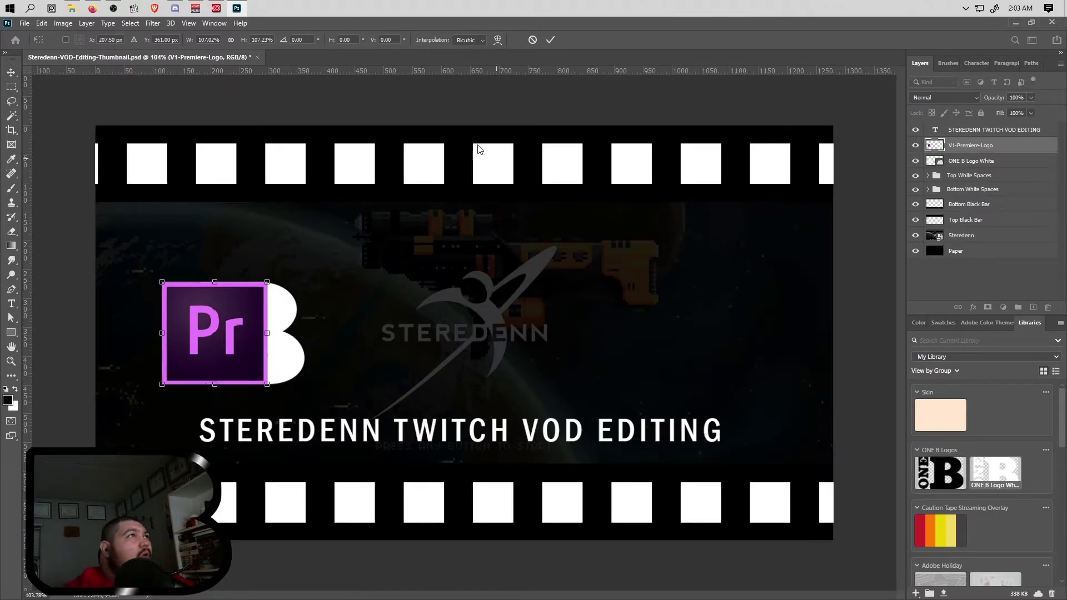
key("Return")
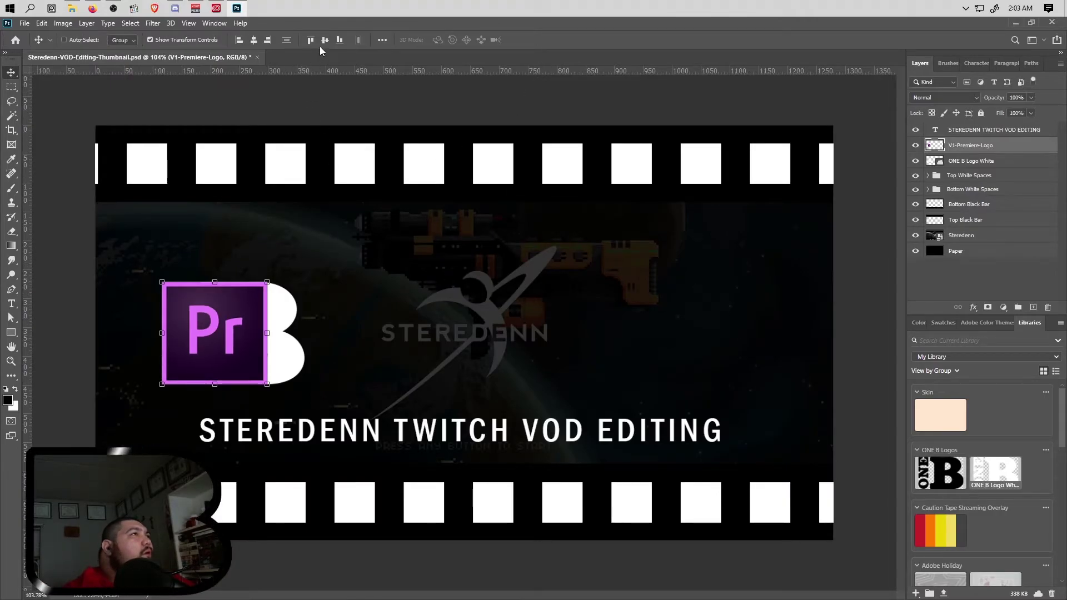
Check the resized Premiere logo's edges against the ONE B logo, then move it horizontally back to the right of the Steredenn emblem
scroll(161, 355, "up", 5)
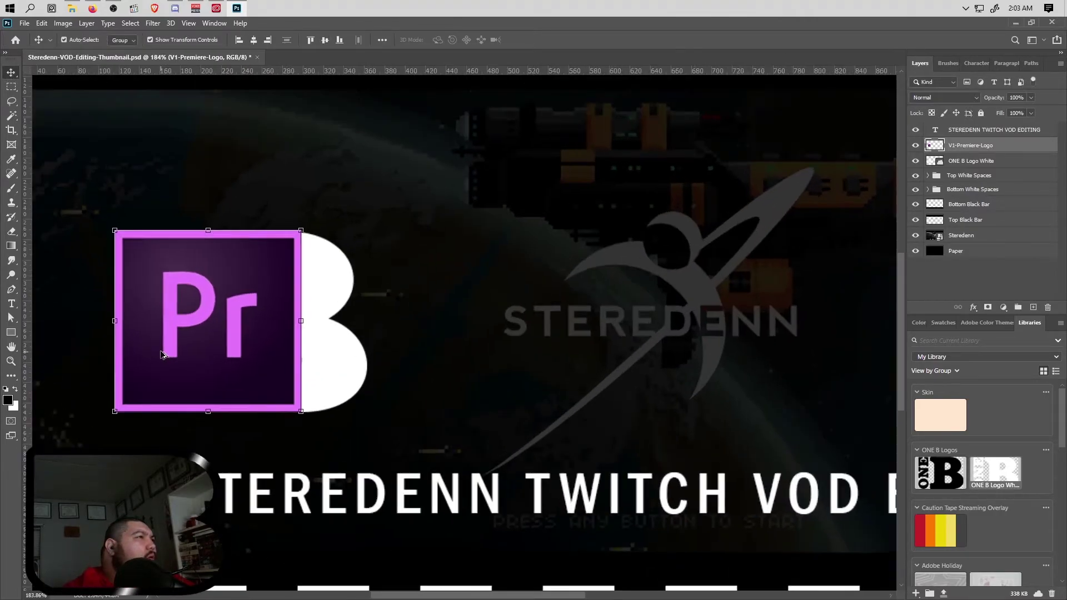
scroll(162, 354, "up", 2)
scroll(161, 355, "down", 4)
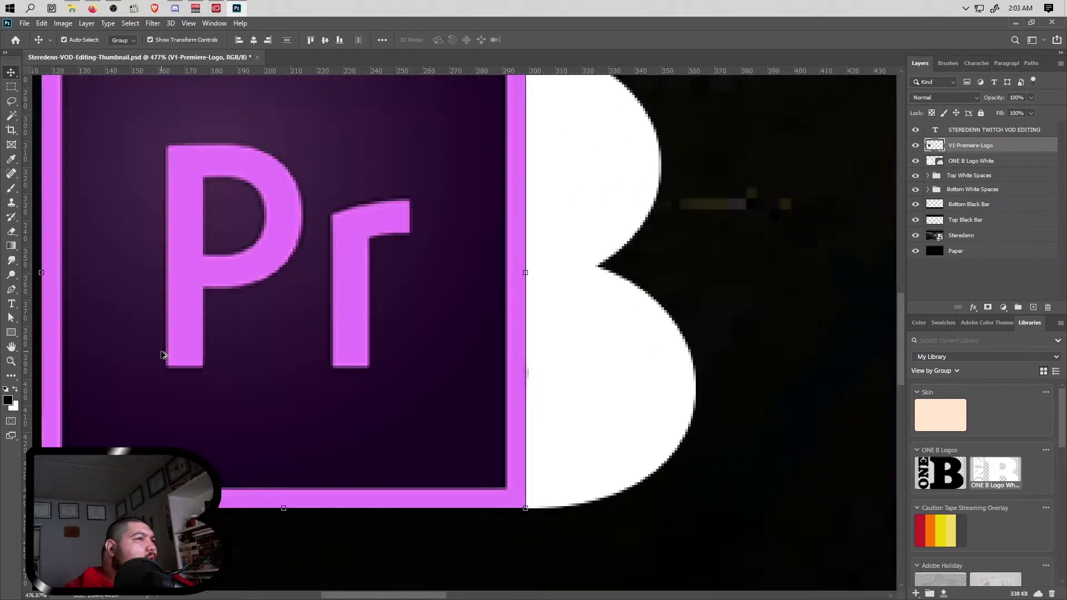
scroll(161, 351, "down", 4)
left_click_drag(236, 309, 833, 309)
scroll(525, 394, "down", 5)
scroll(528, 398, "down", 2)
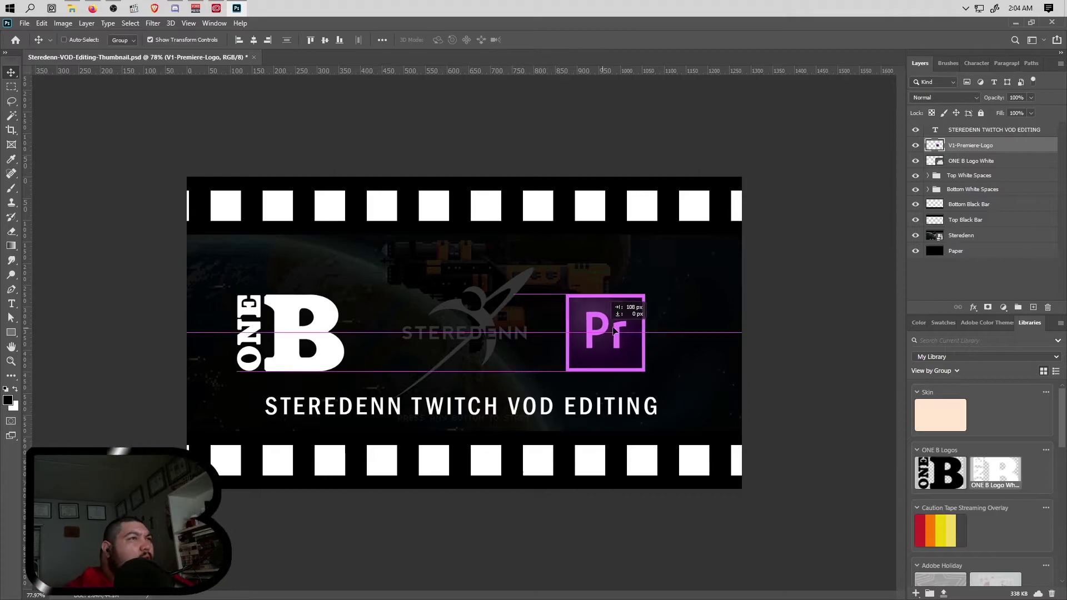
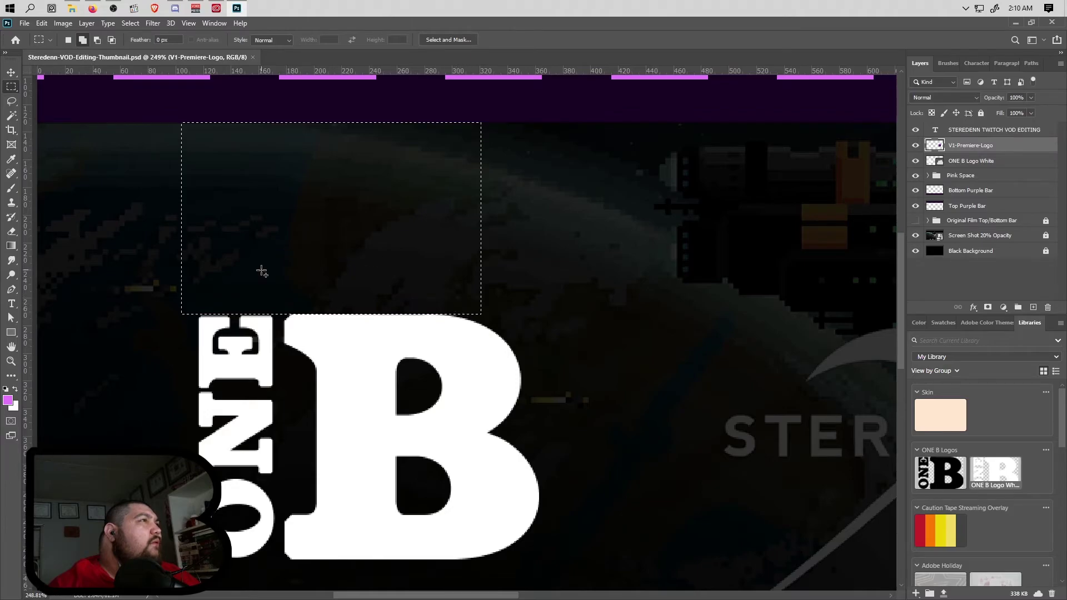
Fill the rectangular selection above the ONE B logo with red ff0000 on a new layer
left_click(10, 401)
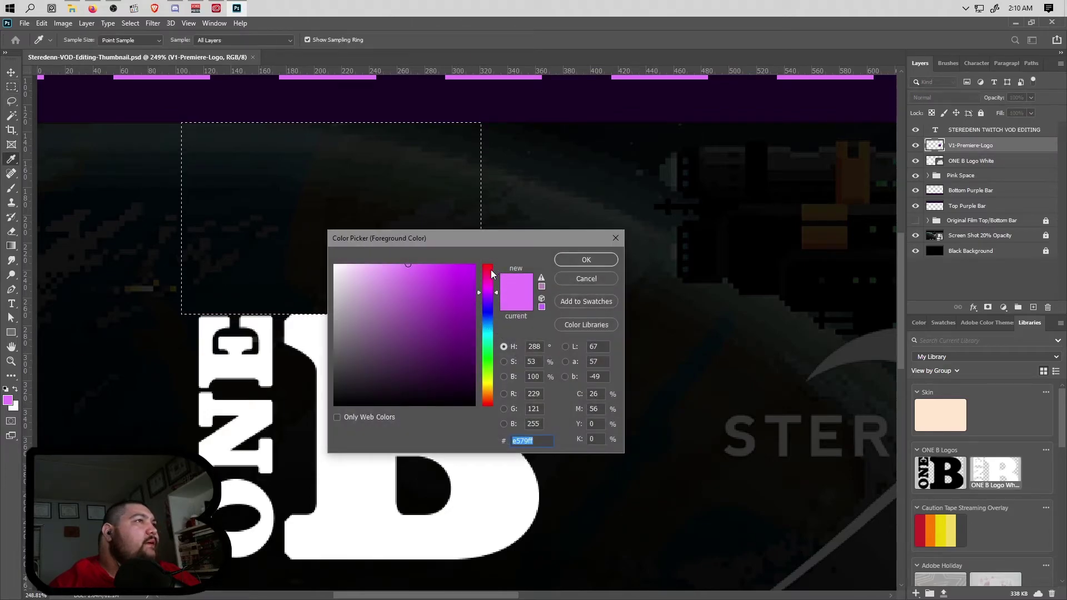
left_click(587, 259)
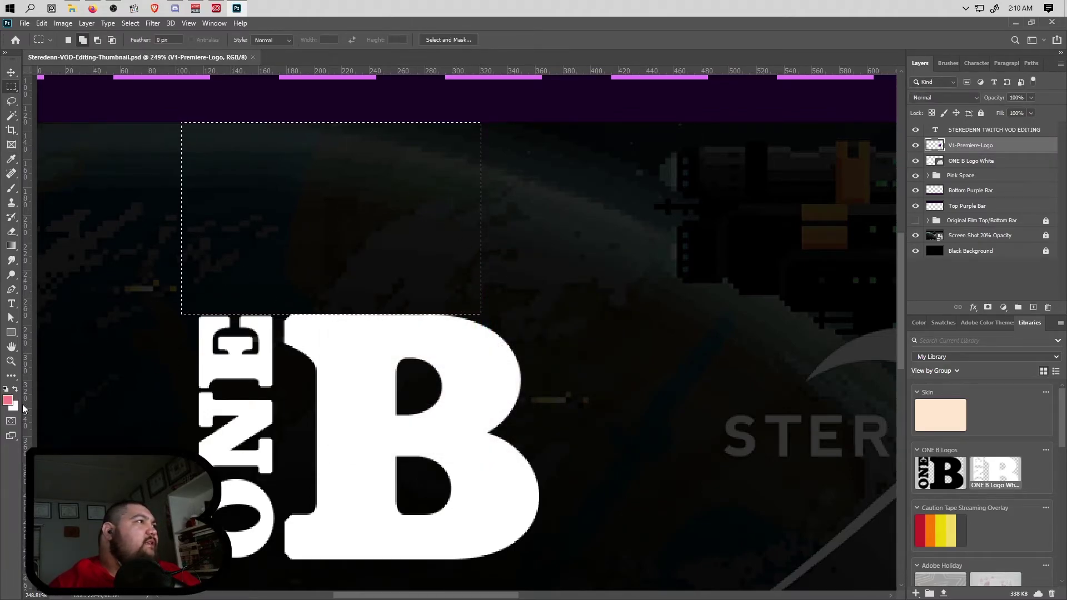
type("ff0000")
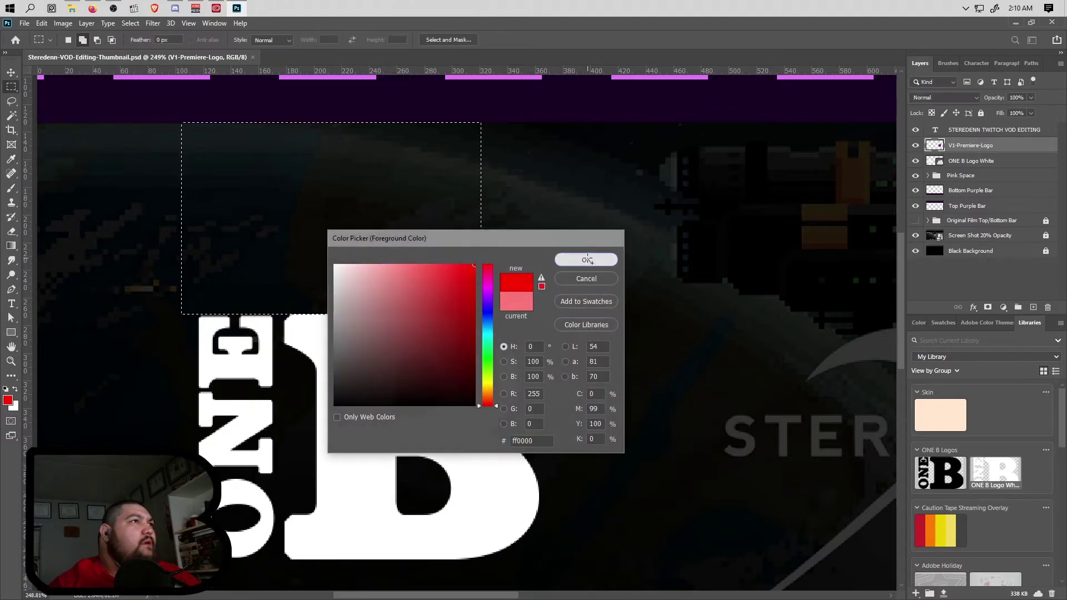
left_click(588, 258)
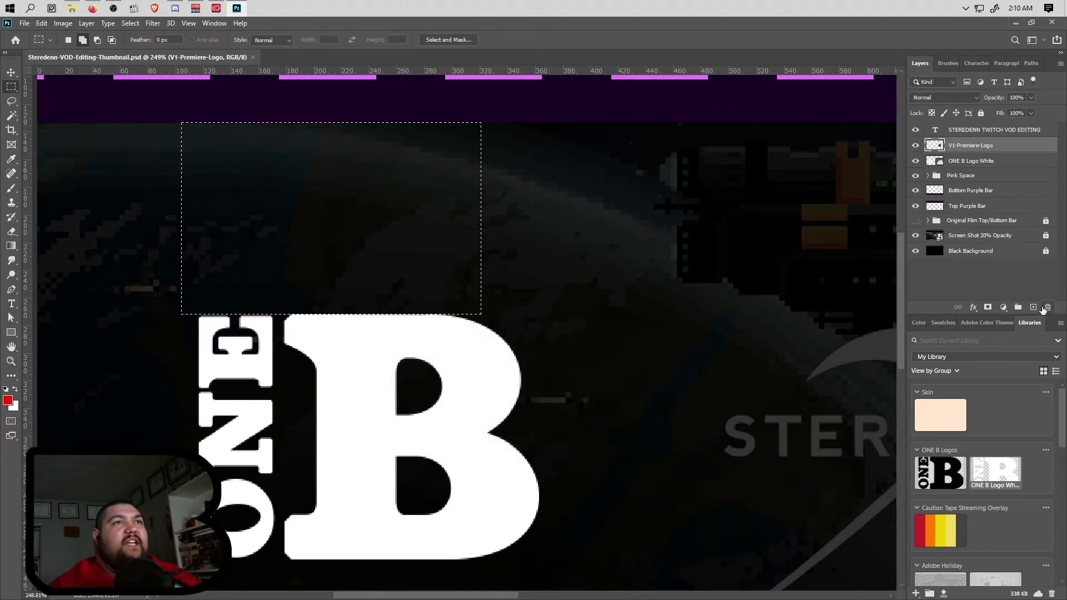
left_click(1033, 307)
key("alt+BackSpace")
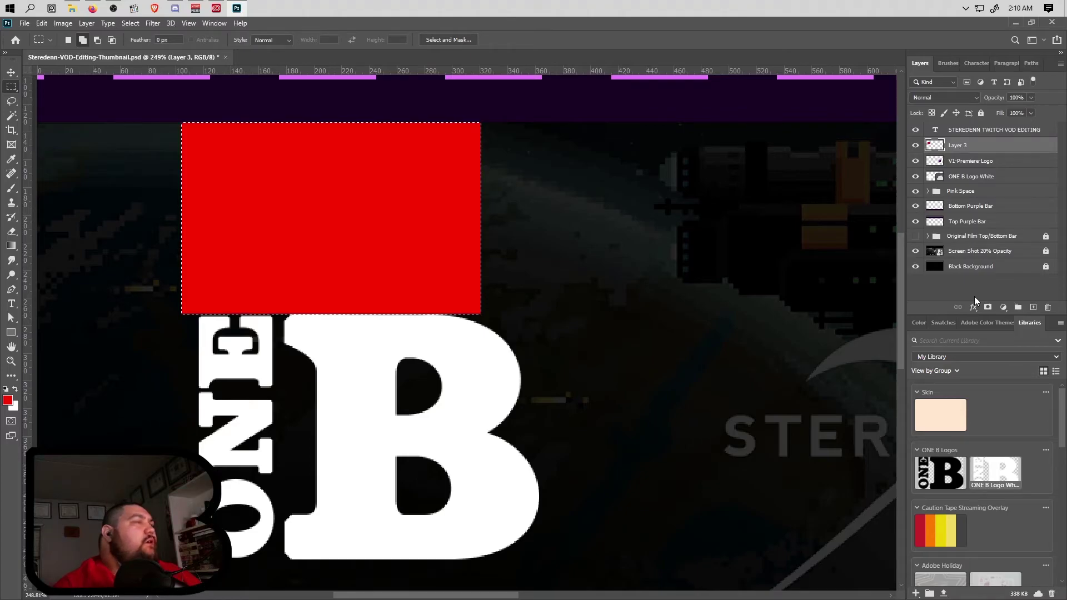
Move the red block's layer above the title text layer and duplicate the block directly below the ONE B logo, down to the lower purple bar
scroll(539, 270, "down", 3)
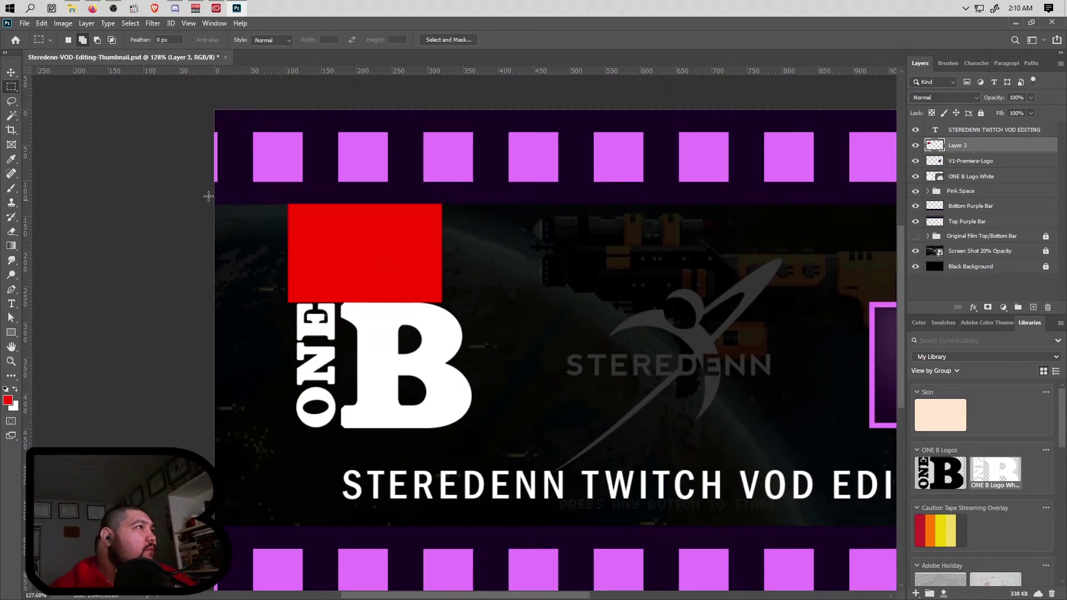
key("ctrl+bracketright")
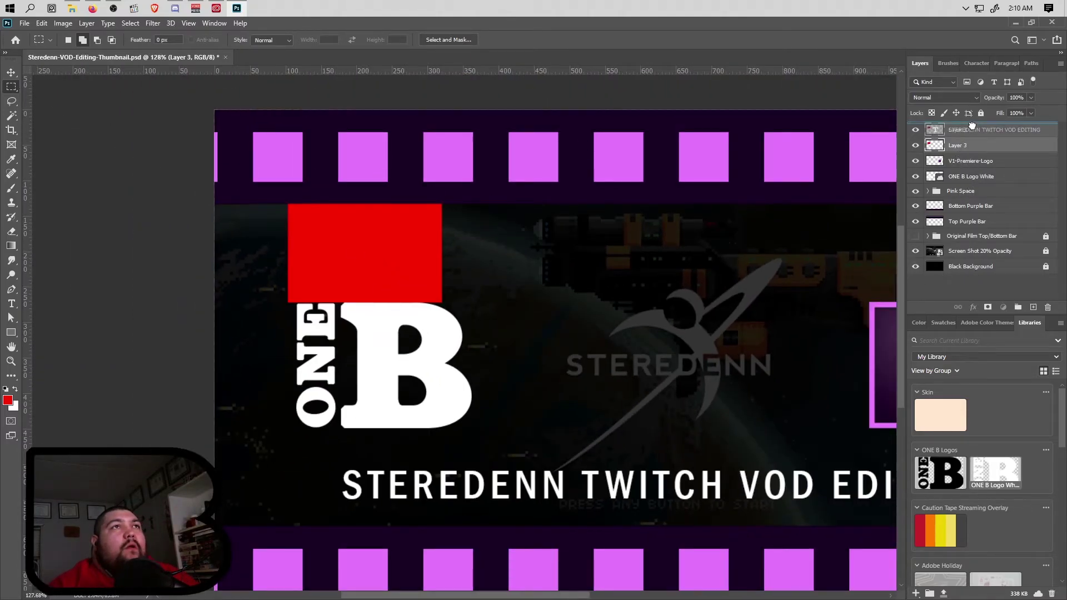
key("v")
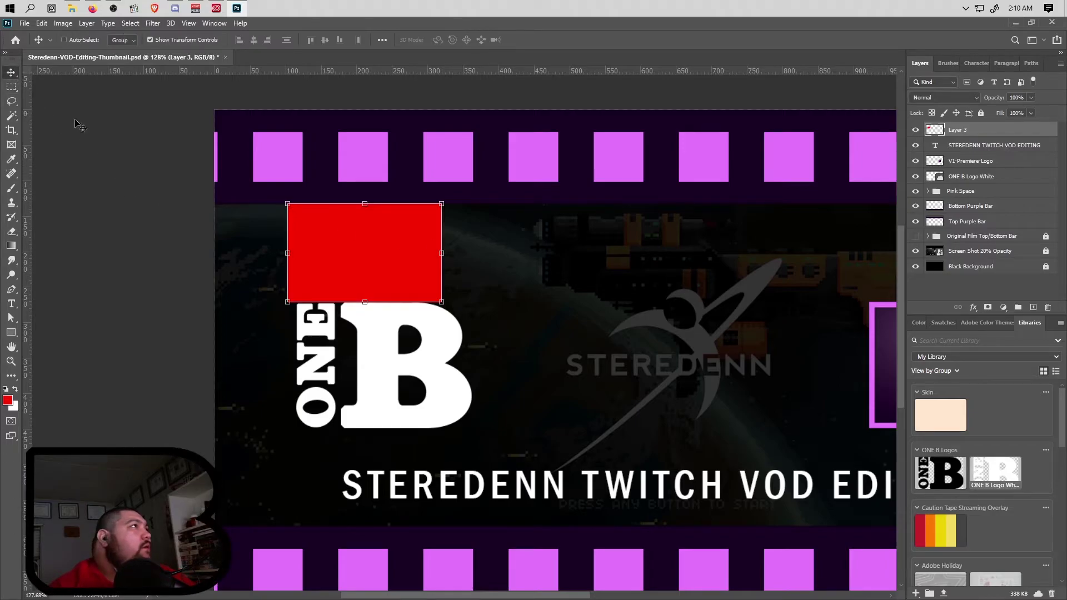
scroll(417, 211, "down", 3)
left_click_drag(412, 202, 393, 388)
scroll(315, 367, "right", 3)
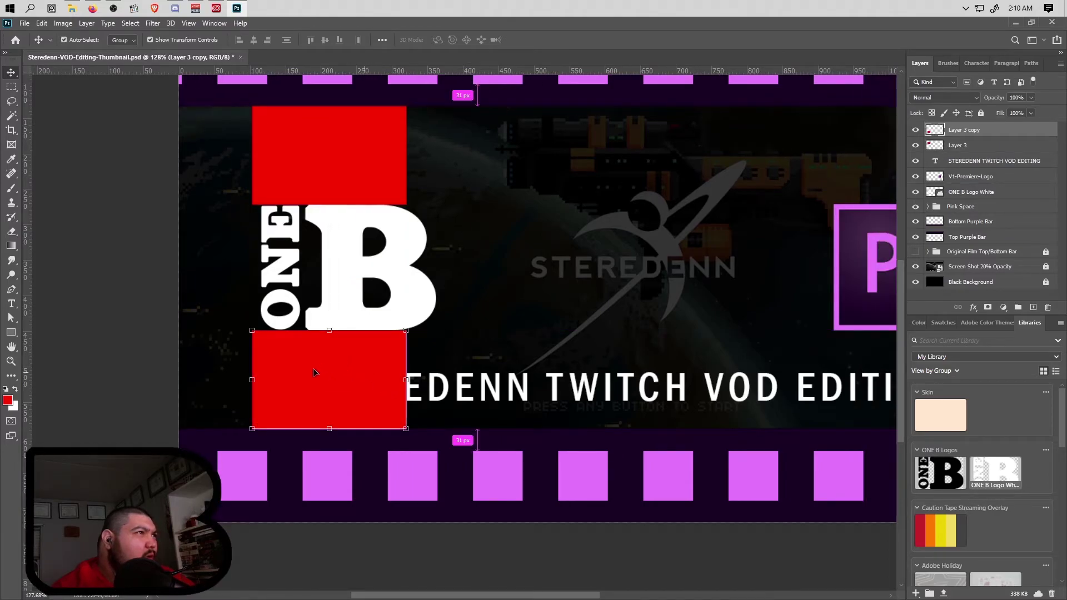
Duplicate the lower red block, rotate the copy -90°, and place it beside the B of the ONE B logo
scroll(325, 367, "right", 1)
scroll(256, 392, "right", 2)
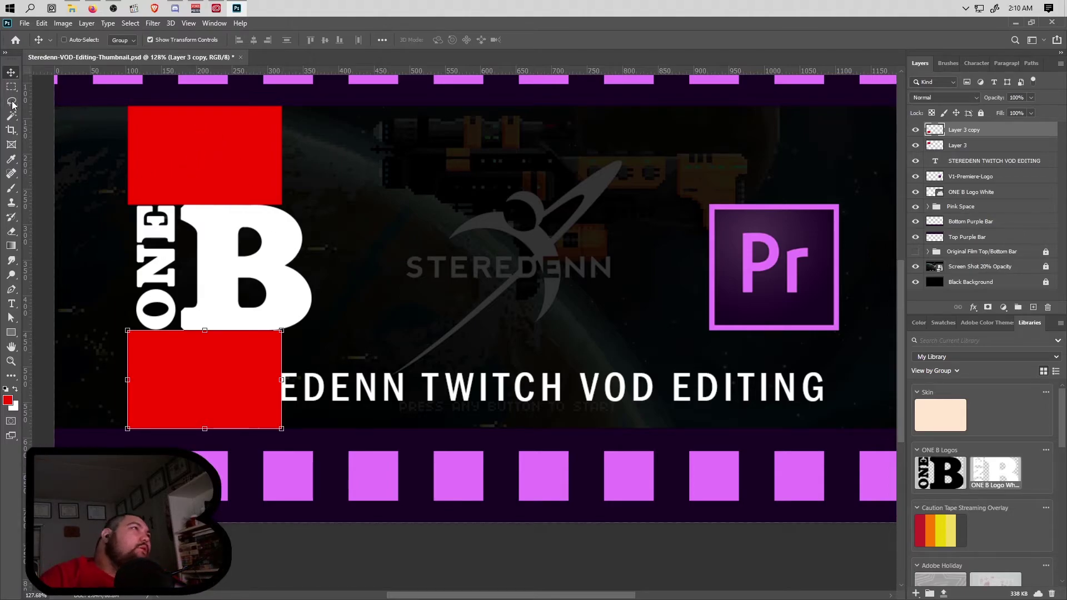
left_click_drag(202, 381, 393, 345)
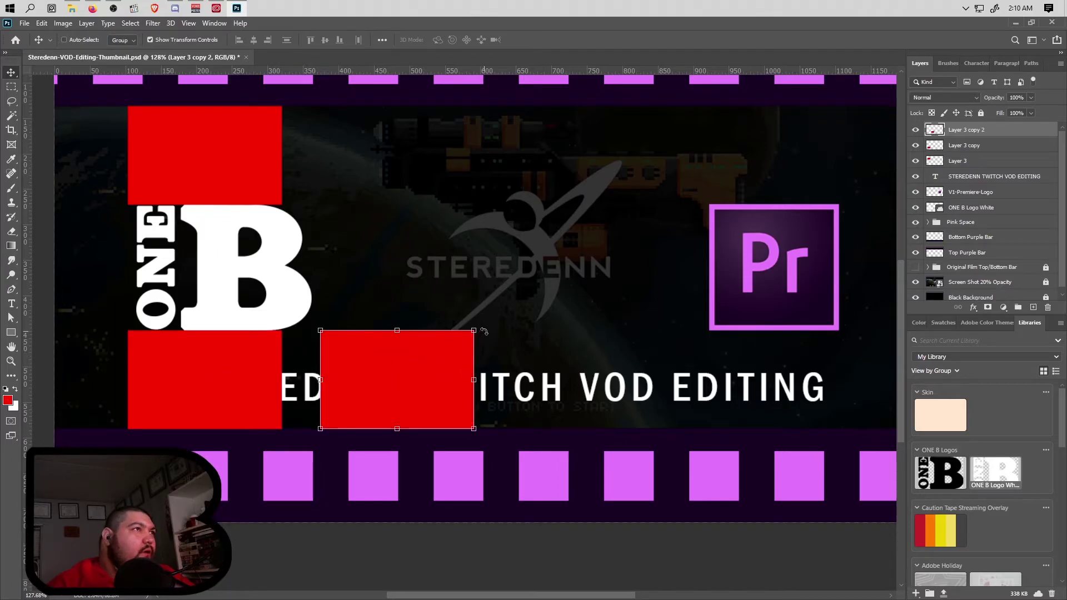
left_click_drag(481, 329, 355, 301)
left_click_drag(399, 362, 365, 251)
Nudge the rotated red block horizontally so its edge touches the B of the ONE B logo
scroll(334, 308, "up", 5)
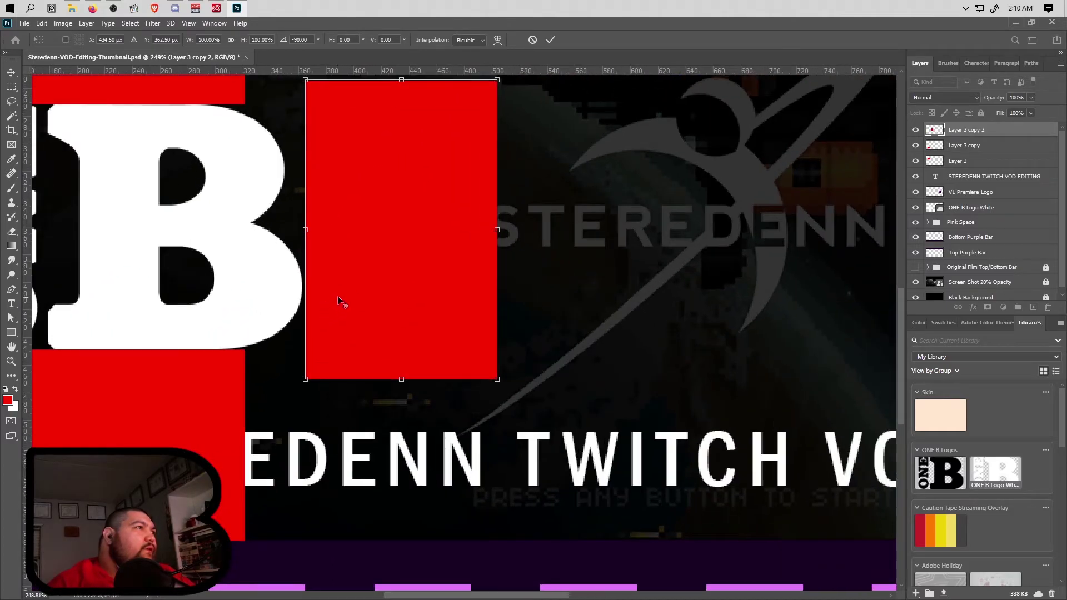
key("Left")
key("Left")
key("Left")
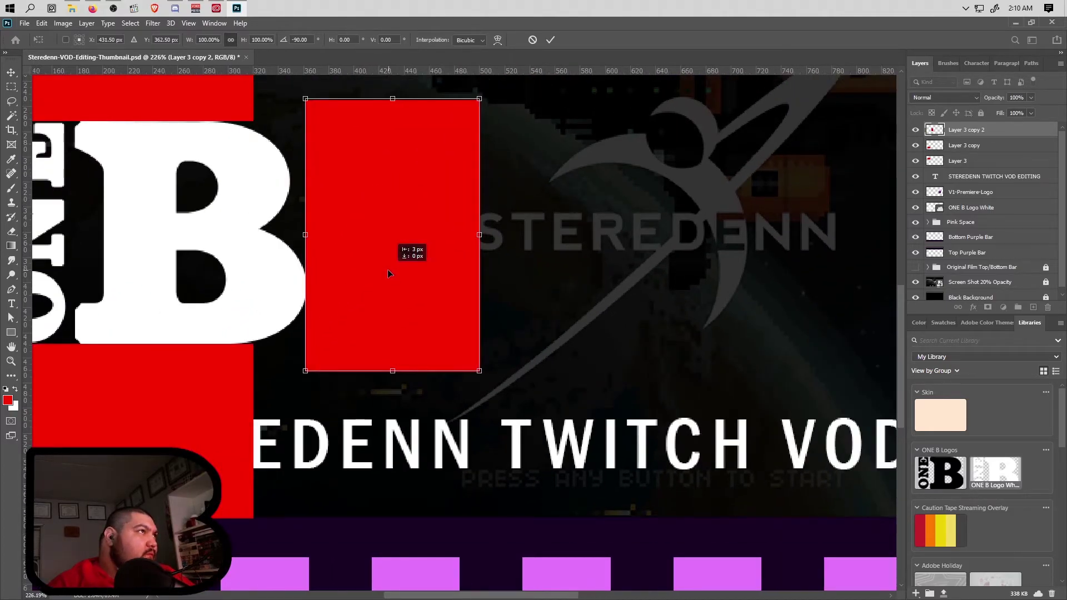
key("Right")
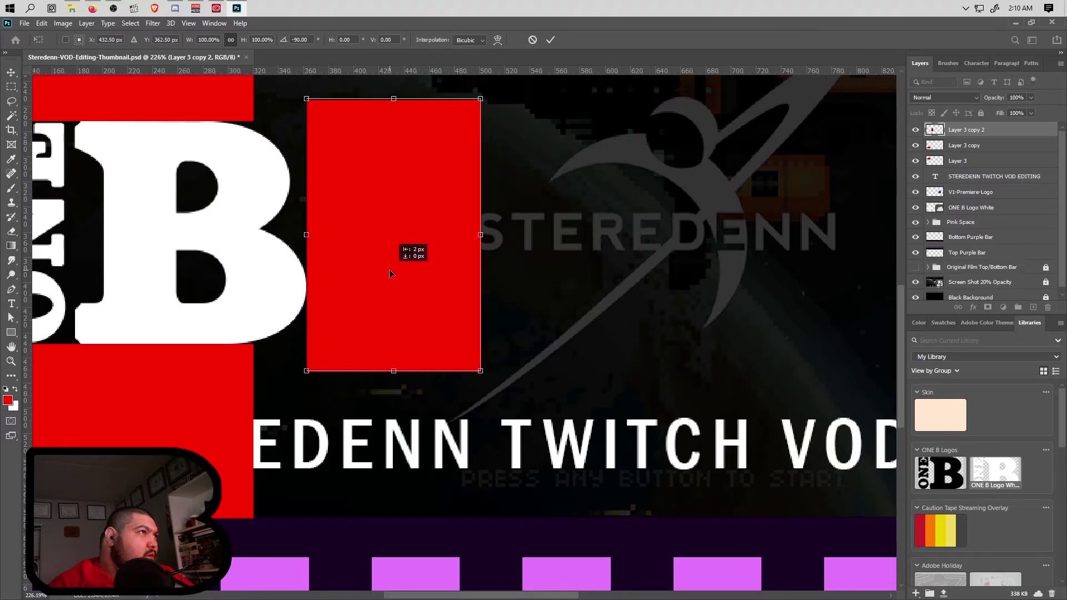
scroll(415, 277, "down", 4)
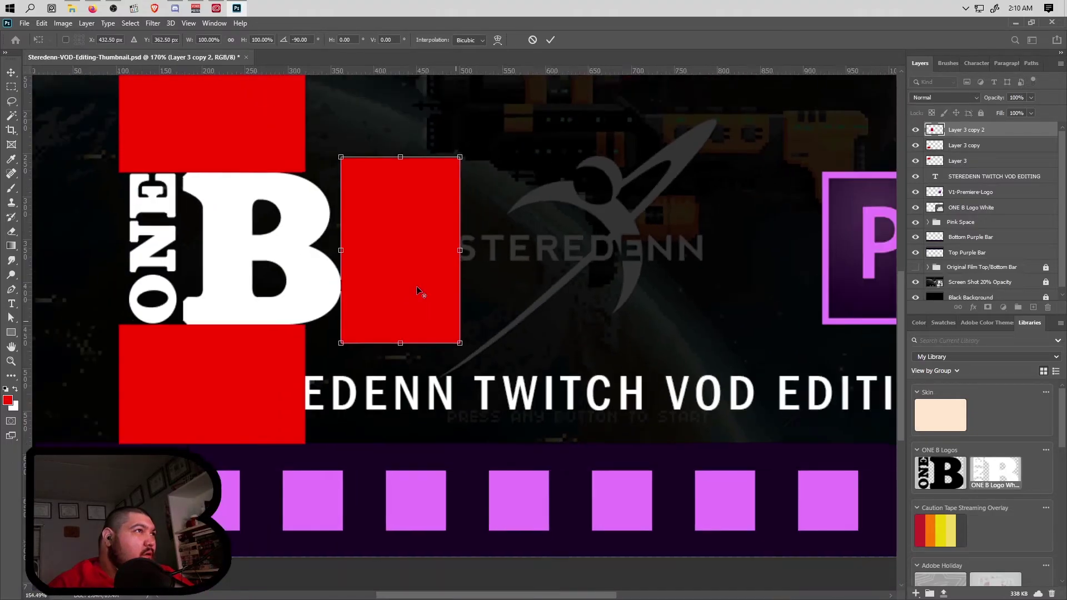
Set the rotated red block flush with the canvas's left edge and shift the ONE B logo horizontally to touch the block
left_click_drag(340, 333, 105, 332)
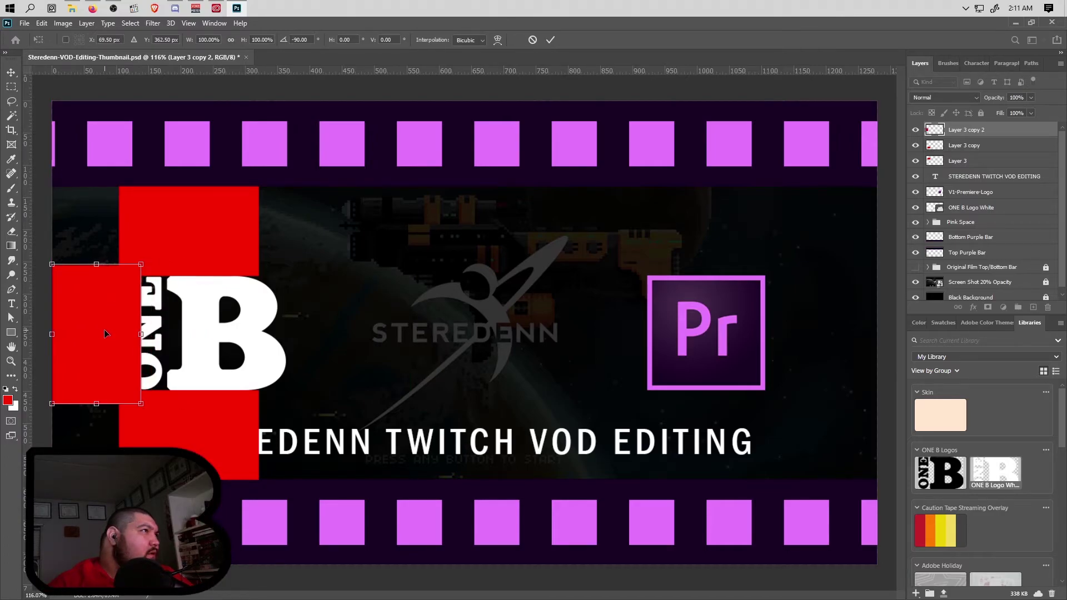
key("Return")
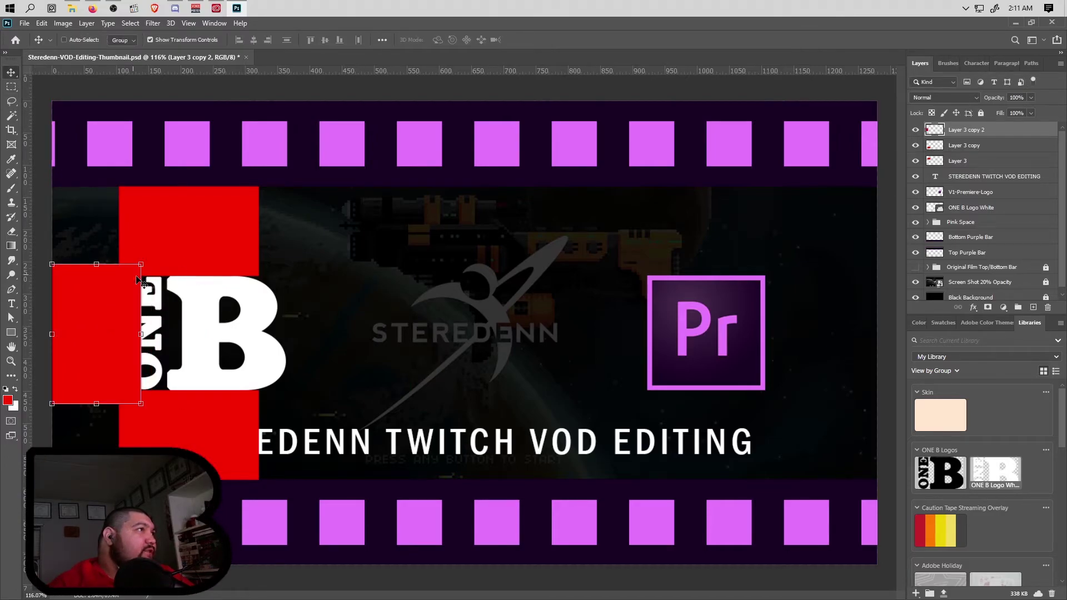
left_click(973, 207)
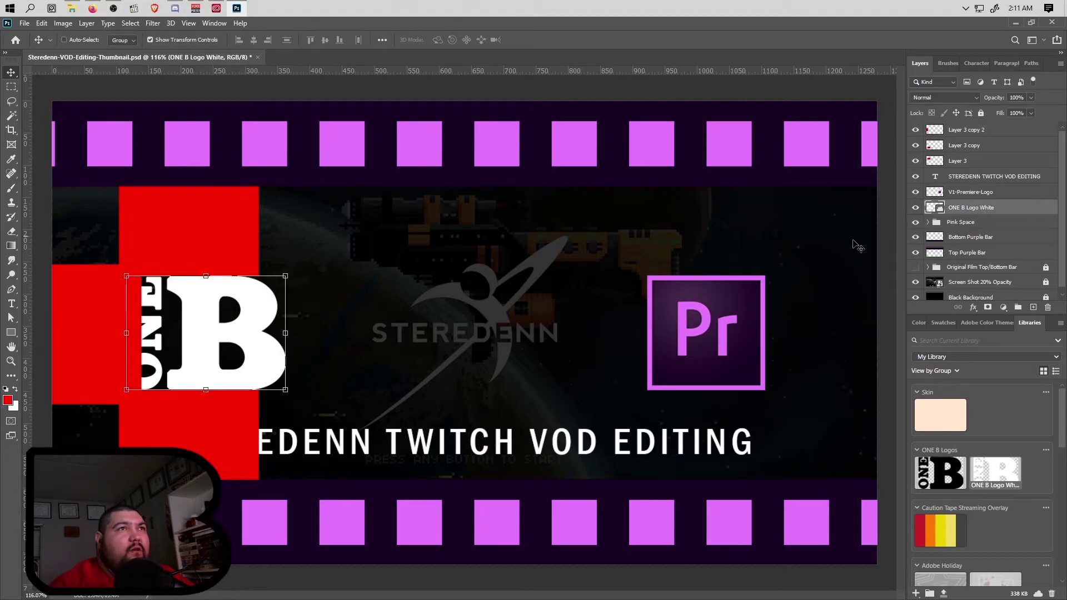
left_click_drag(251, 323, 266, 323)
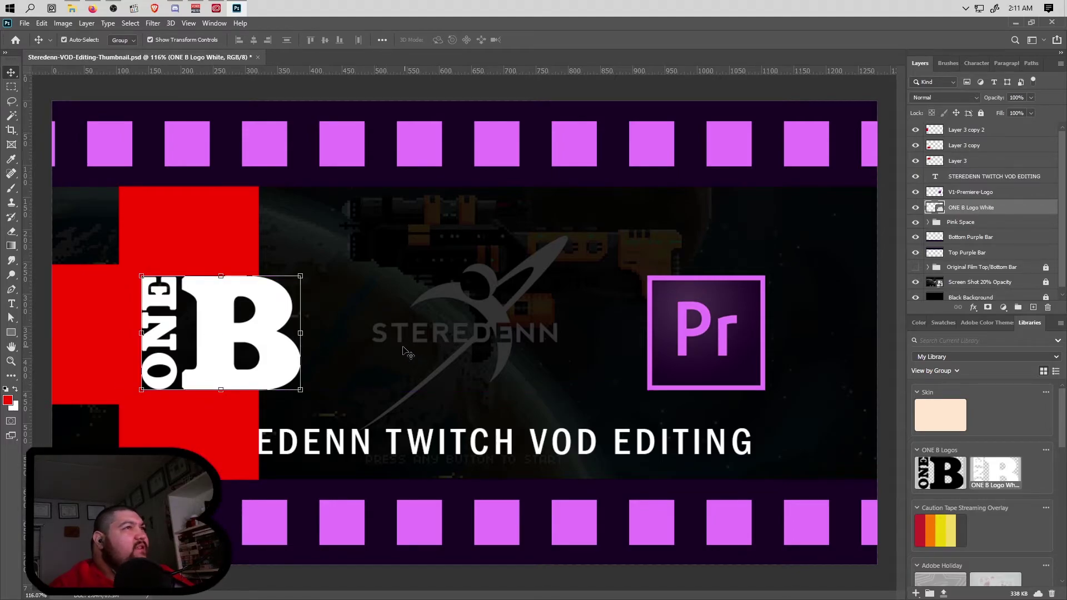
key("ctrl")
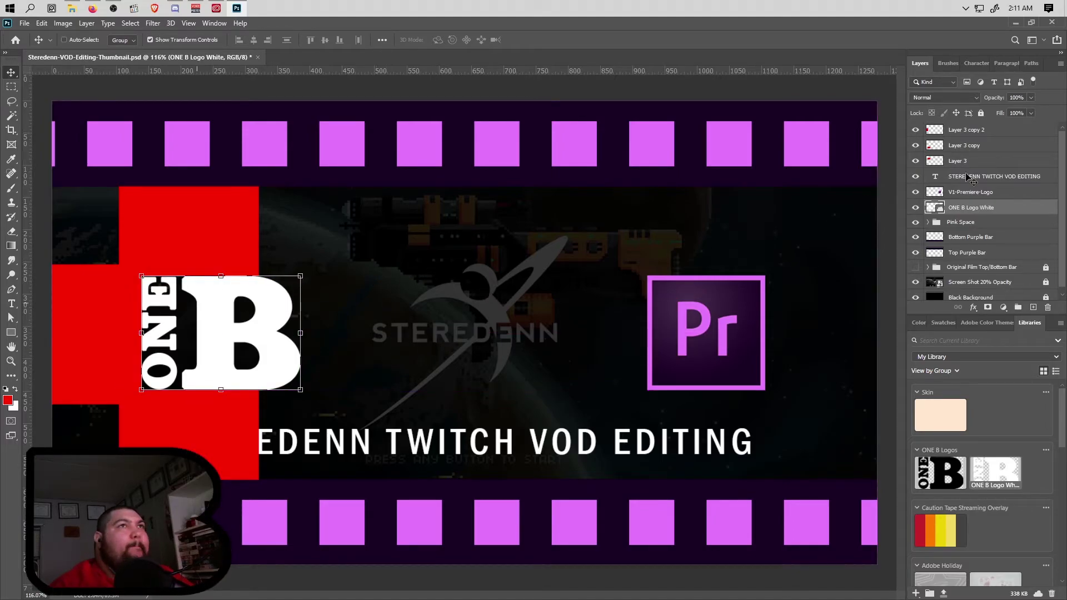
Duplicate the rotated red block to the canvas's right edge and shift the Premiere logo horizontally until it touches the copy
left_click(976, 131)
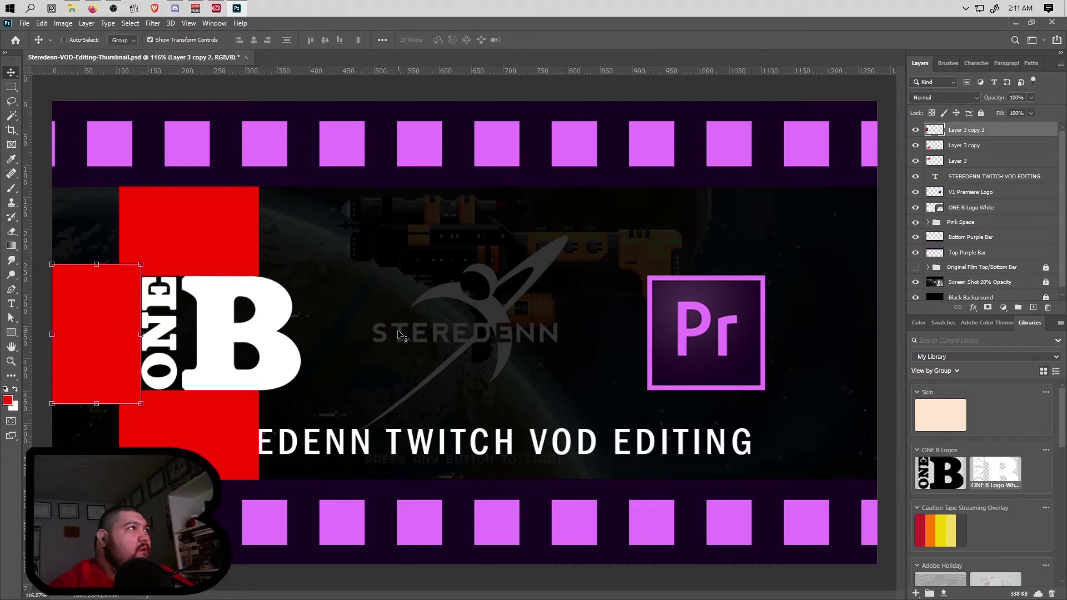
left_click_drag(114, 330, 842, 328)
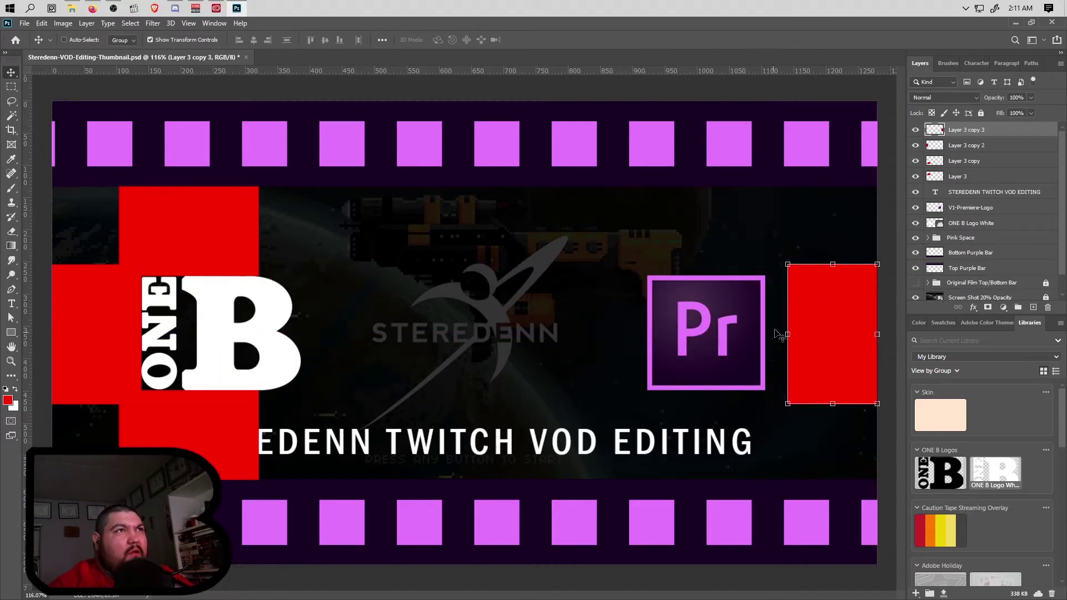
left_click(972, 209)
left_click_drag(722, 321, 743, 321)
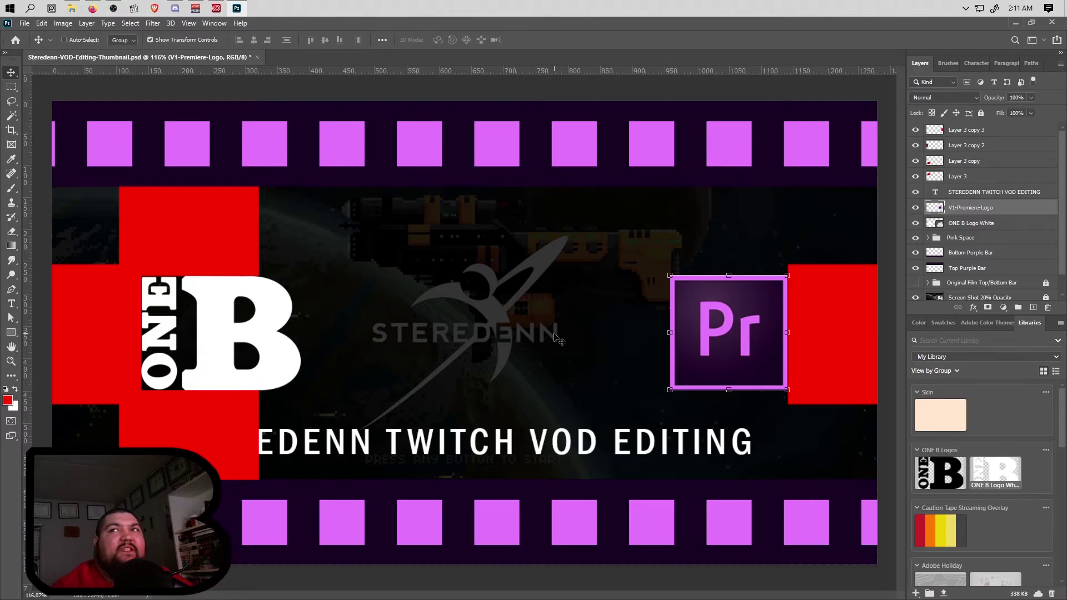
Hide the four red spacer layers: Layer 3 and its three copies
left_click_drag(915, 177, 918, 131)
left_click(916, 130)
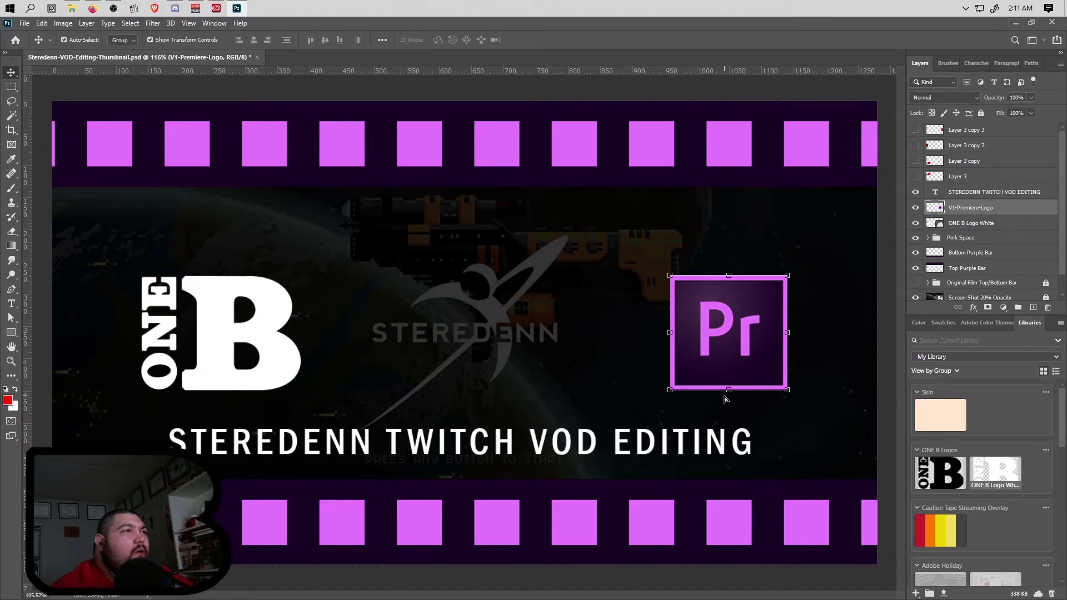
scroll(725, 396, "down", 3)
scroll(646, 396, "up", 2)
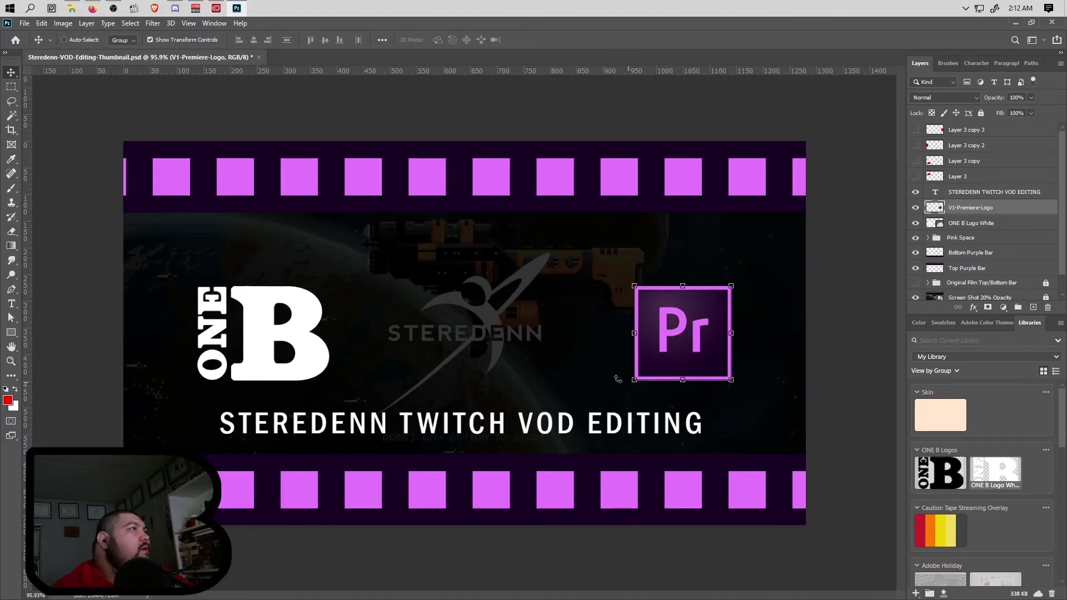
Left-align the paragraph of the STEREDENN TWITCH VOD EDITING title
left_click(967, 63)
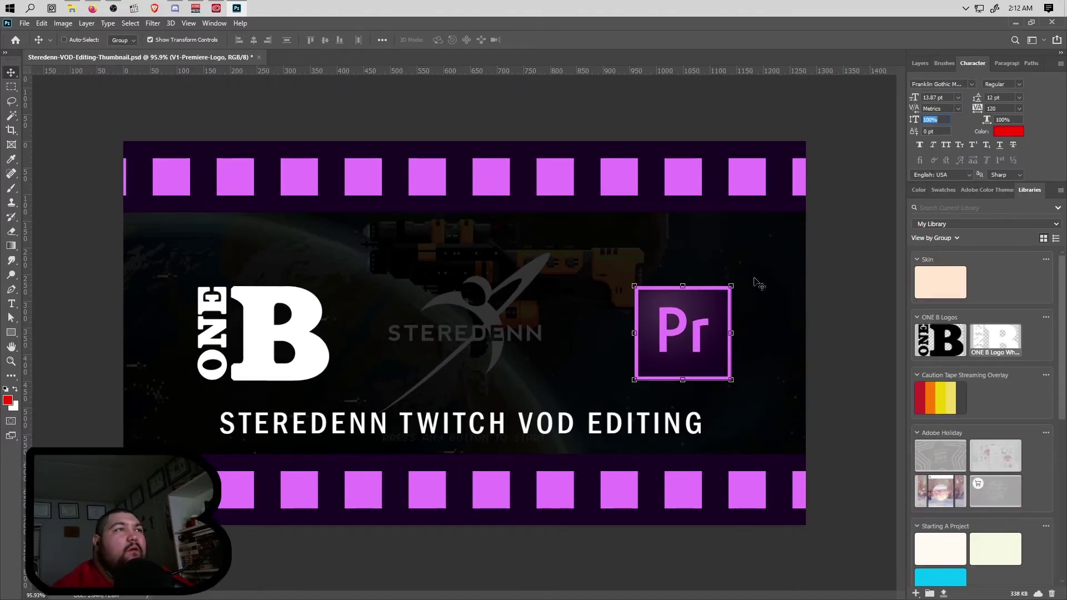
left_click(11, 303)
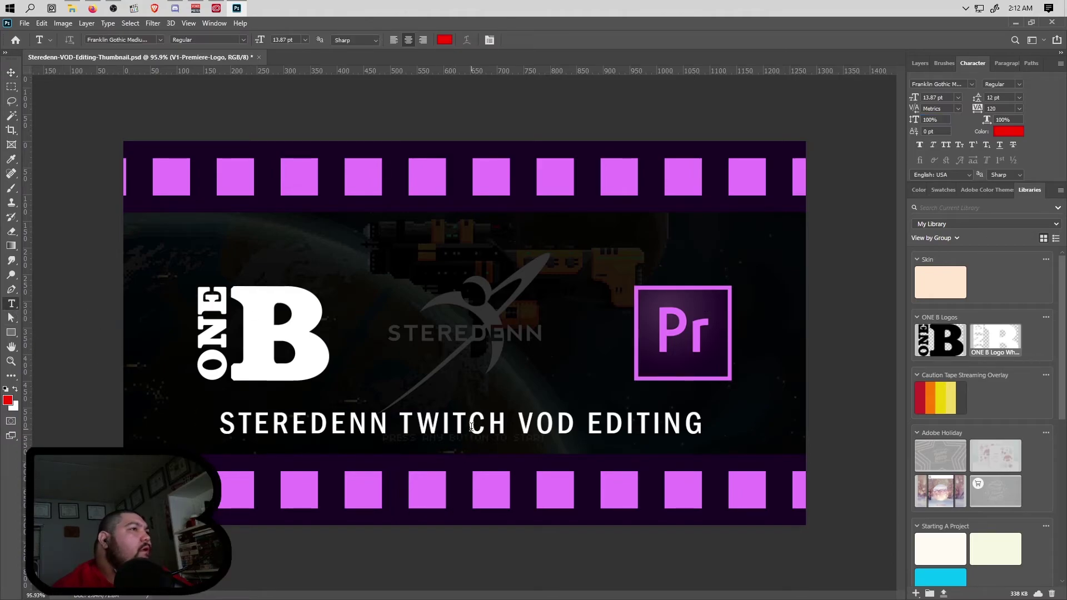
left_click(561, 425)
left_click(919, 63)
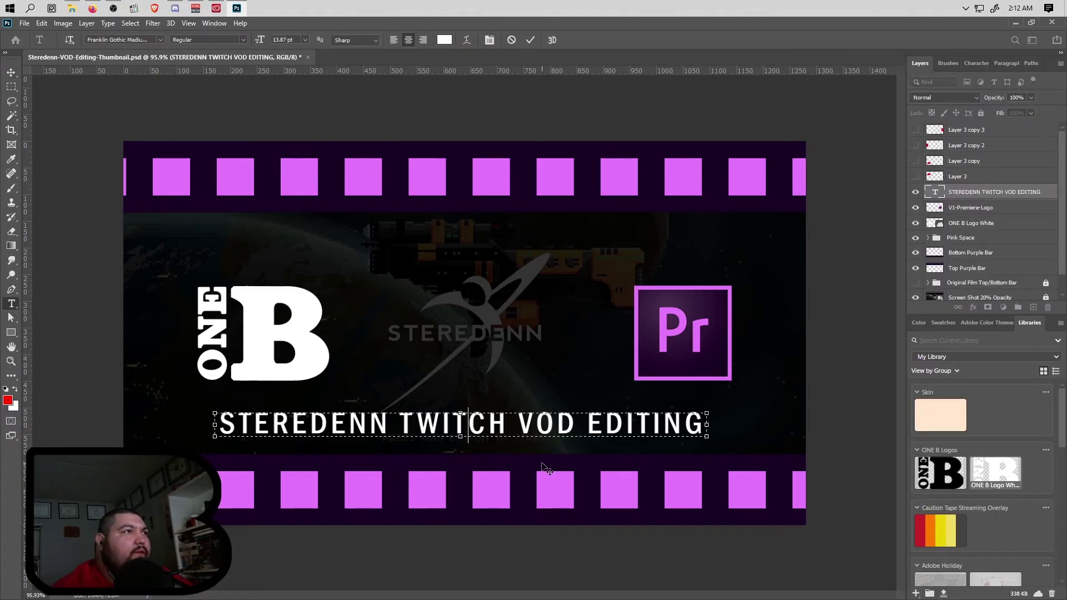
left_click(289, 427)
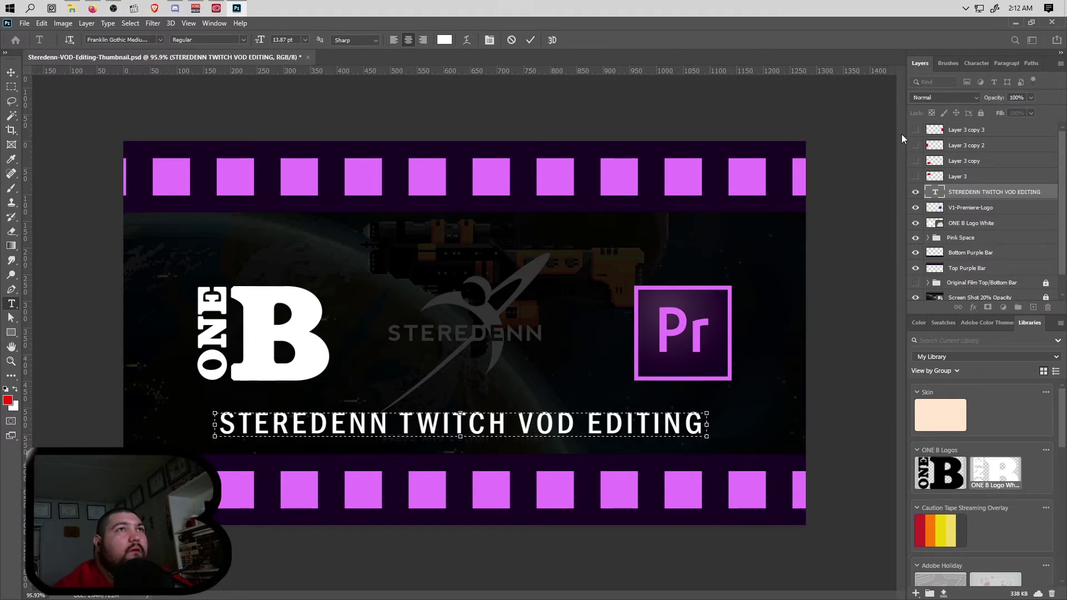
left_click(972, 63)
left_click(1001, 63)
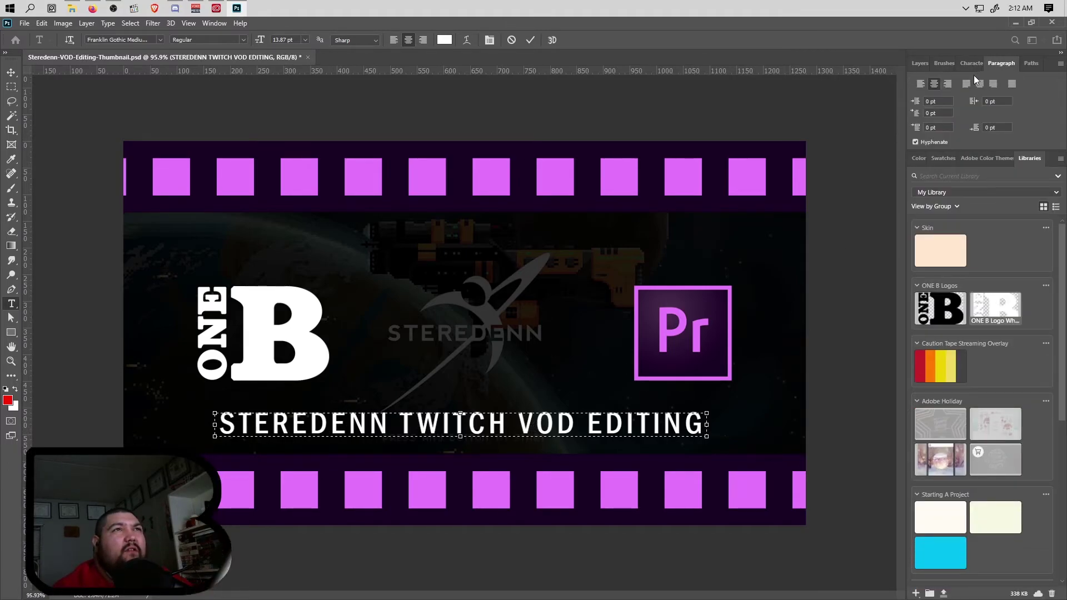
left_click(921, 84)
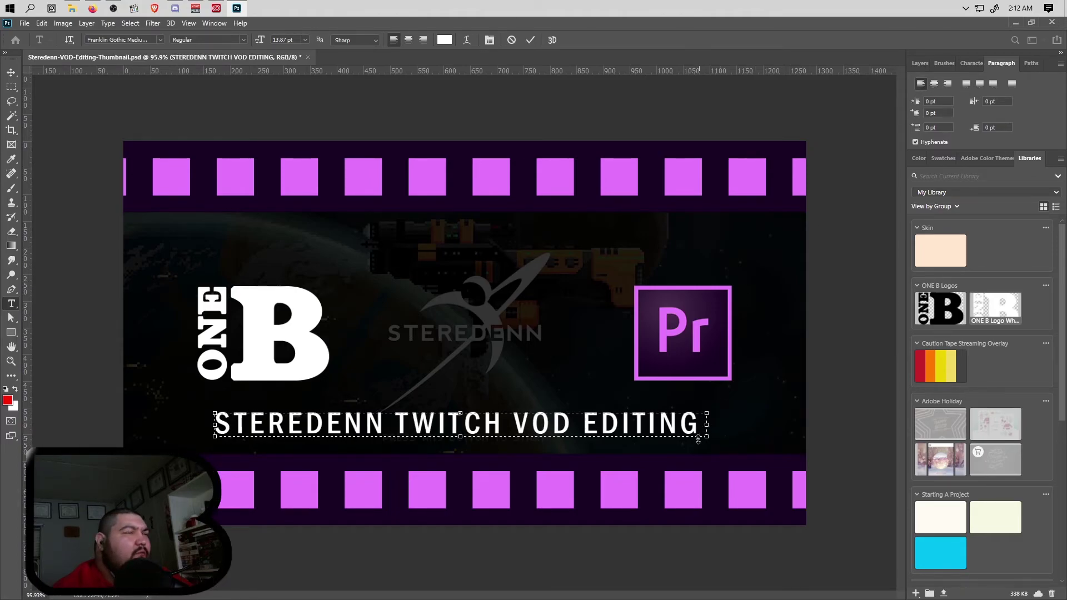
Narrow the title's text box so its right edge meets the final G of EDITING, and commit the text edit
scroll(687, 467, "up", 4)
scroll(689, 471, "up", 3)
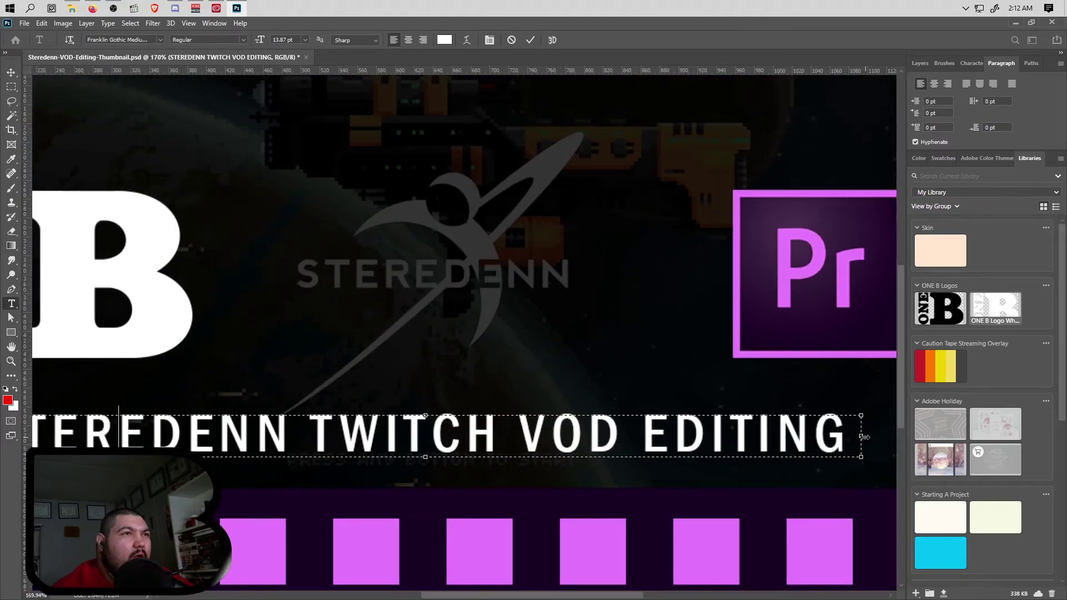
left_click_drag(855, 436, 846, 436)
key("ctrl+Return")
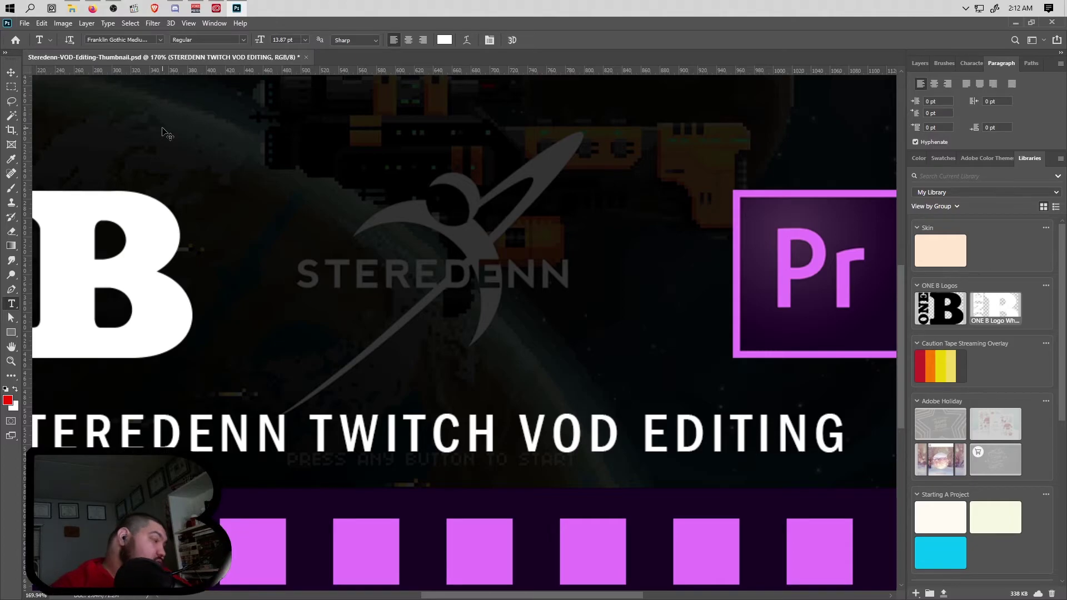
Set alignment relative to the canvas and center the title horizontally
left_click(10, 74)
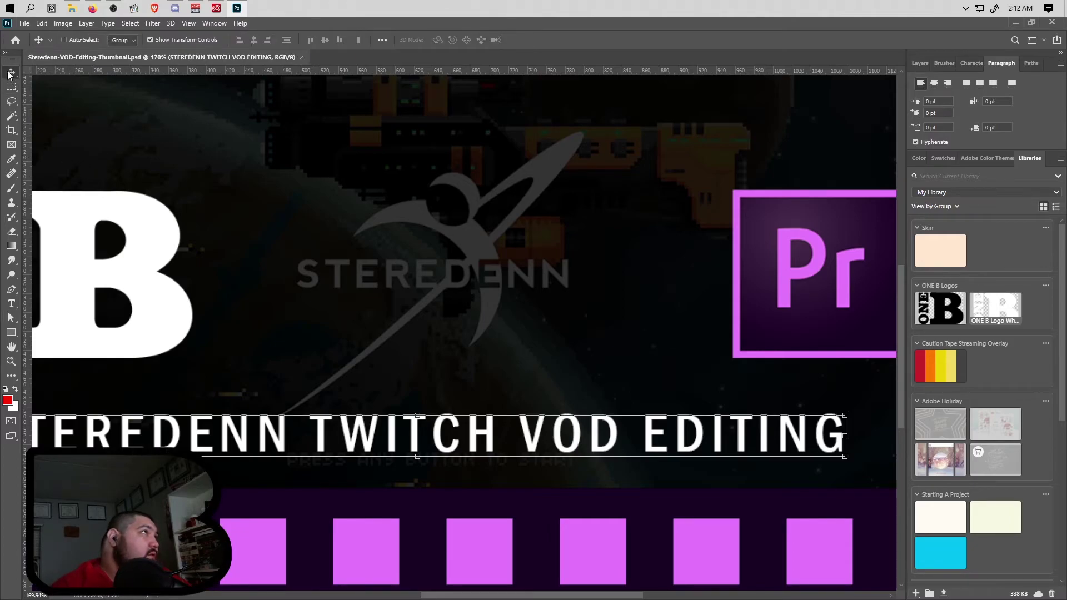
left_click(381, 40)
left_click(416, 144)
left_click(423, 158)
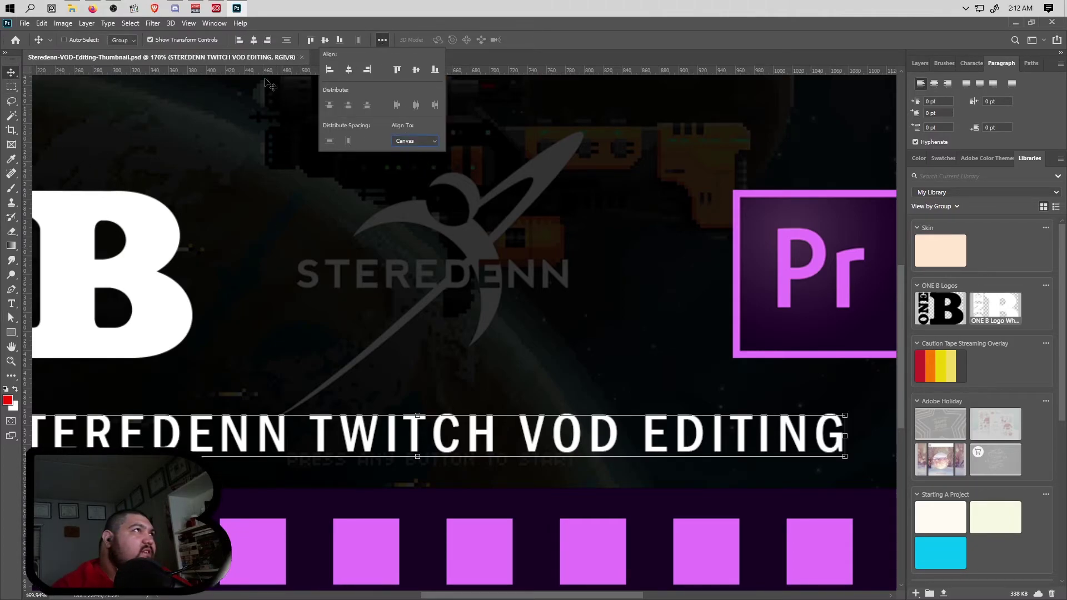
left_click(254, 41)
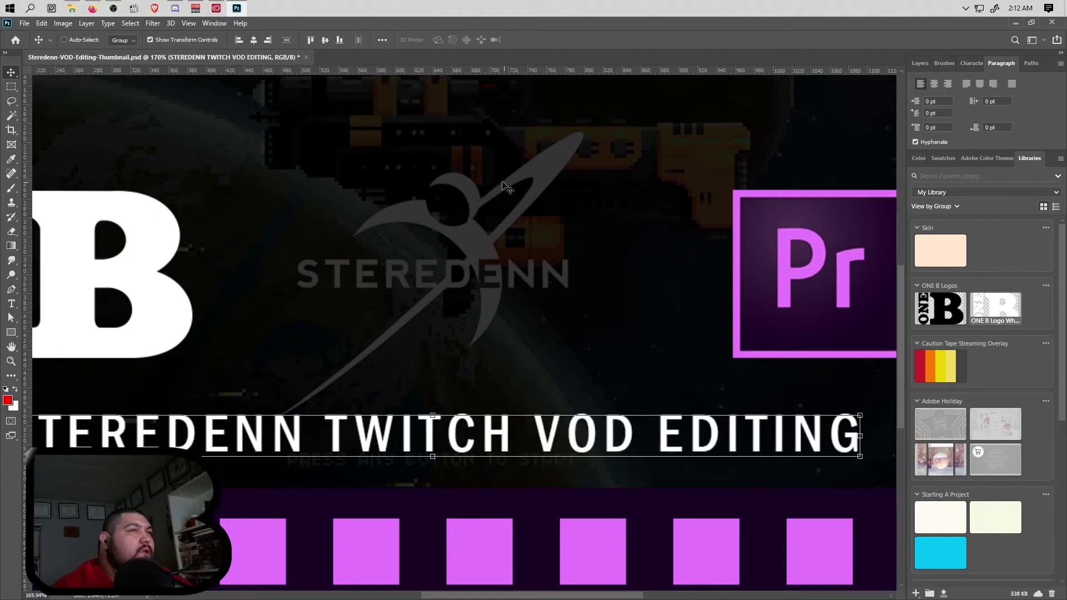
Move the title up to sit closer beneath the ONE B and Premiere logos
key("ctrl+0")
scroll(496, 279, "up", 1)
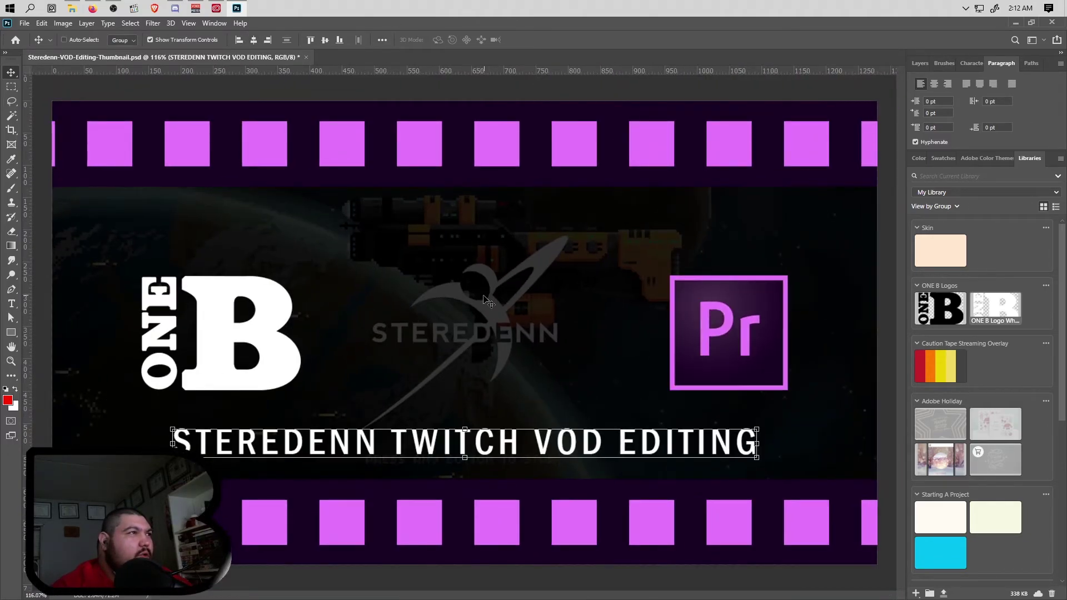
left_click_drag(491, 448, 491, 428)
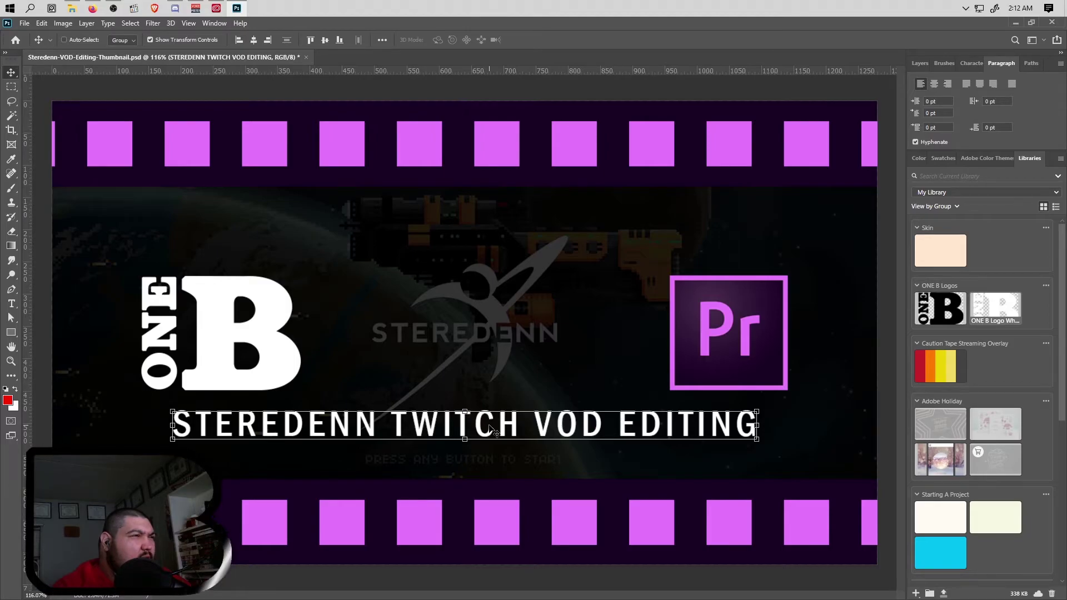
left_click_drag(499, 425, 496, 429)
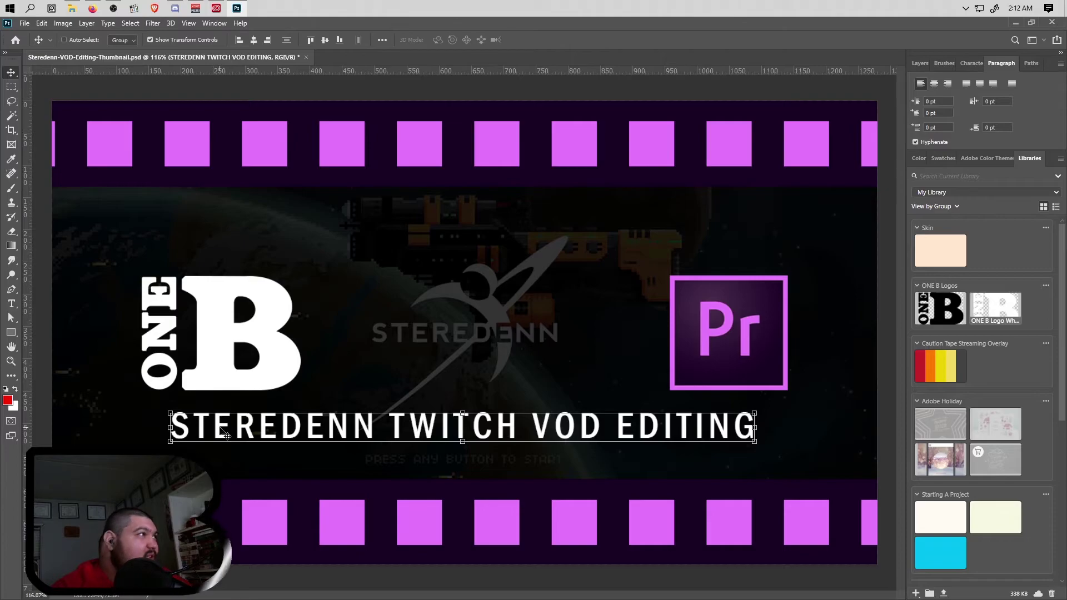
Adjust the lower edge of the STEREDENN TWITCH VOD EDITING title's text box so it fits closely beneath the letters
left_click(11, 304)
left_click(466, 429)
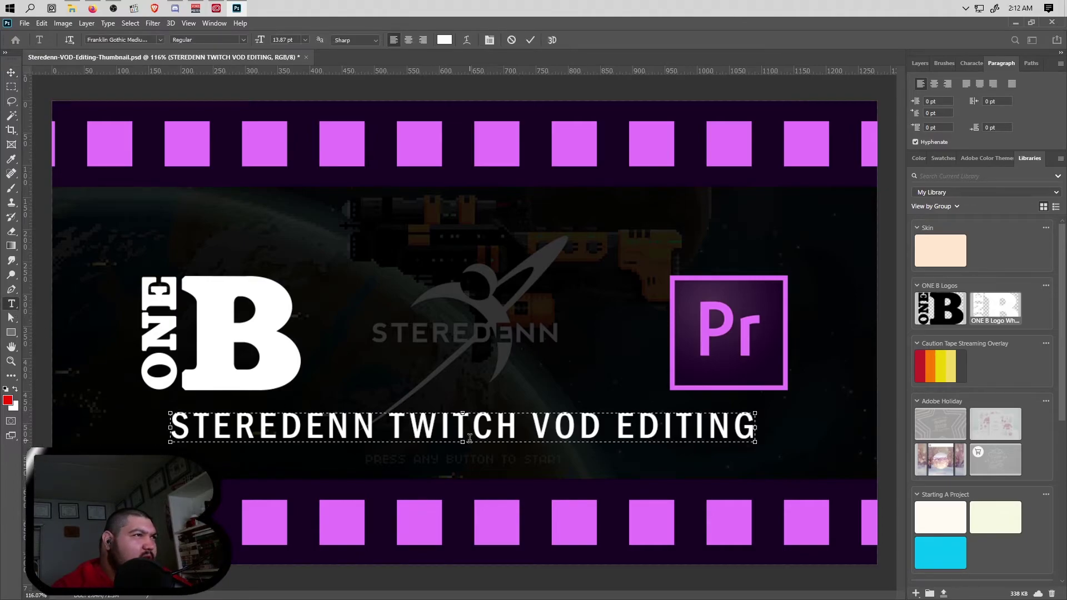
scroll(461, 470, "up", 1)
scroll(461, 471, "up", 5)
left_click_drag(463, 419, 465, 414)
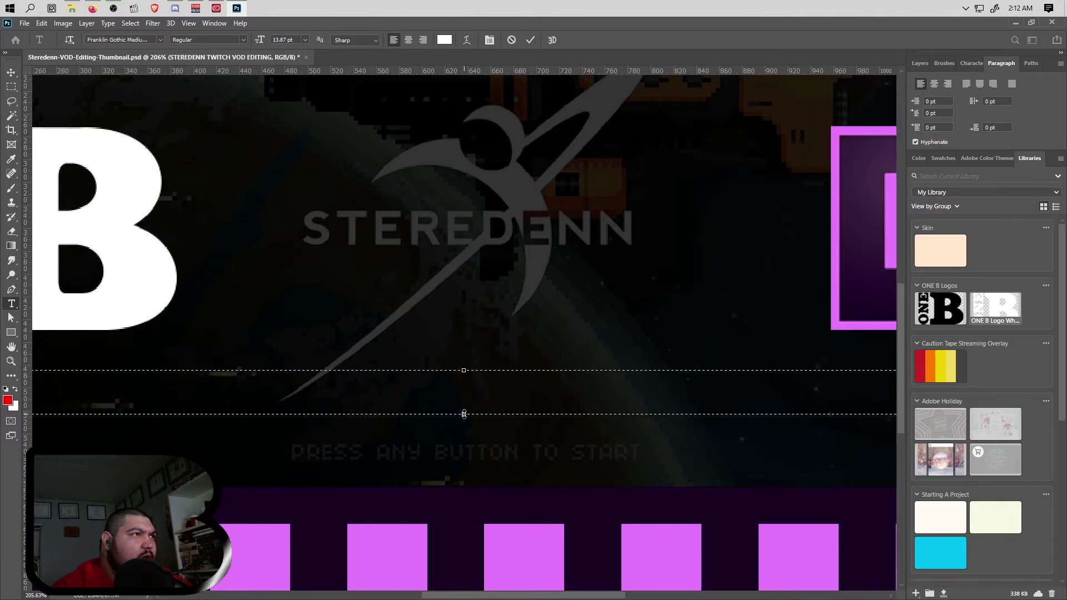
left_click_drag(464, 414, 465, 420)
key("ctrl+0")
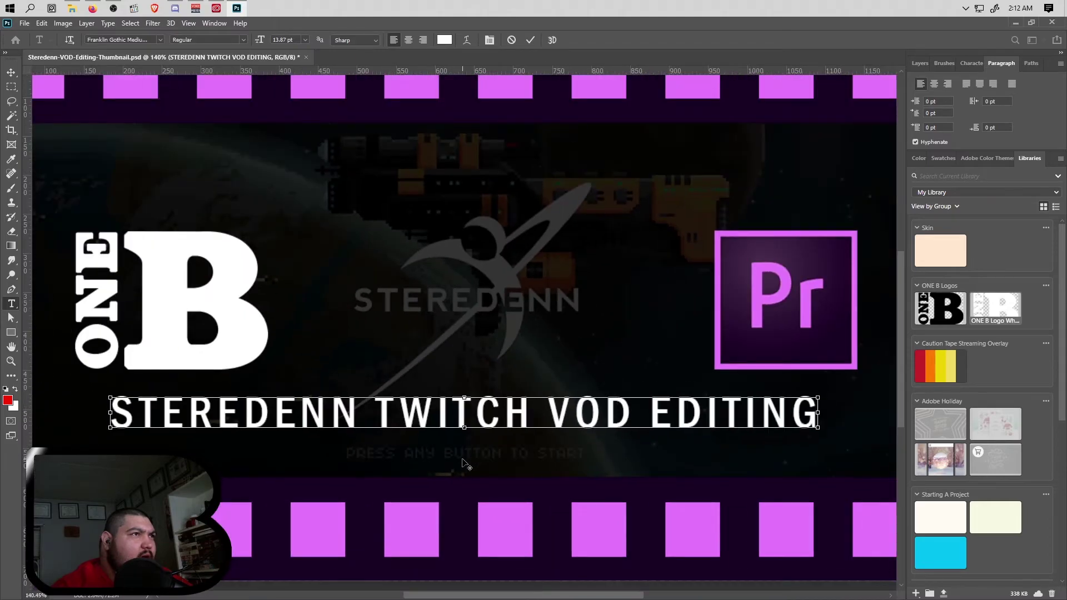
Move the title down slightly to leave a wider gap beneath the ONE B and Premiere logos
left_click(12, 73)
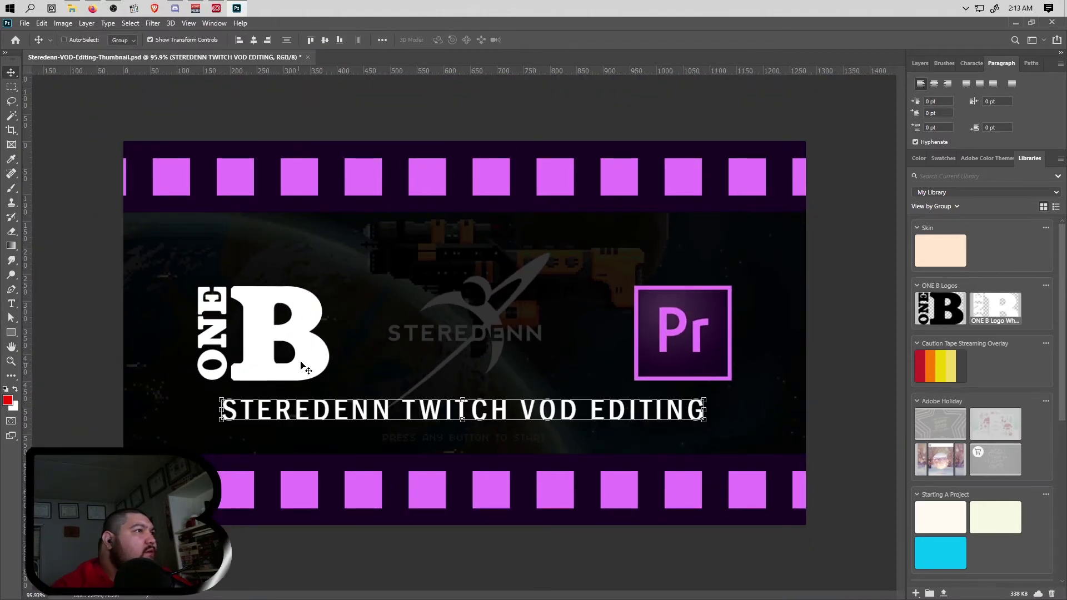
left_click_drag(467, 414, 470, 420)
key("ctrl+plus")
scroll(513, 437, "up", 4)
scroll(513, 437, "down", 3)
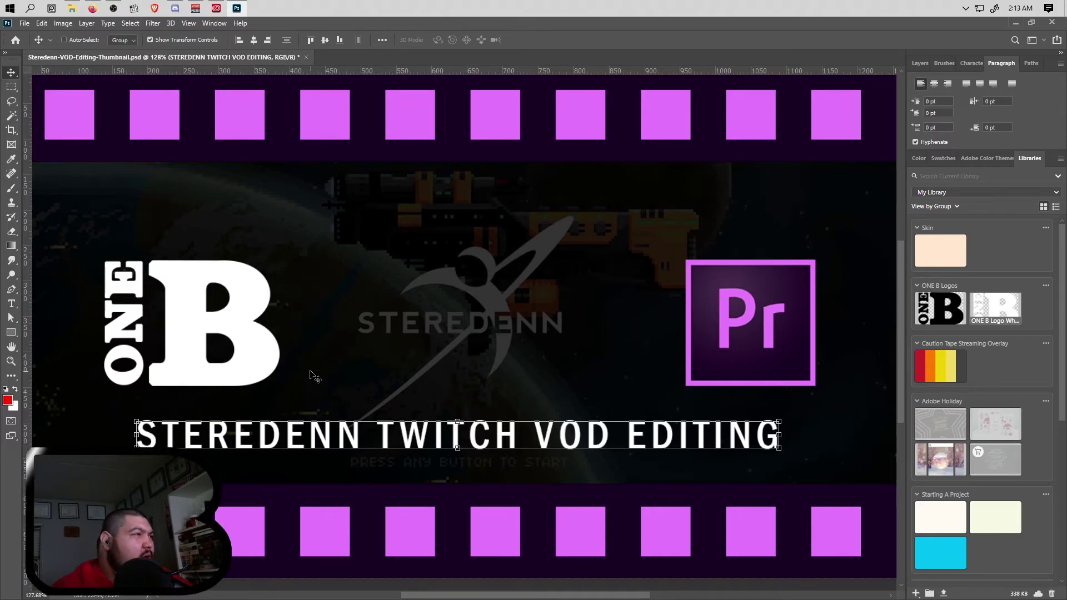
Open the title for text editing and widen its text box toward the canvas's right edge
left_click(11, 303)
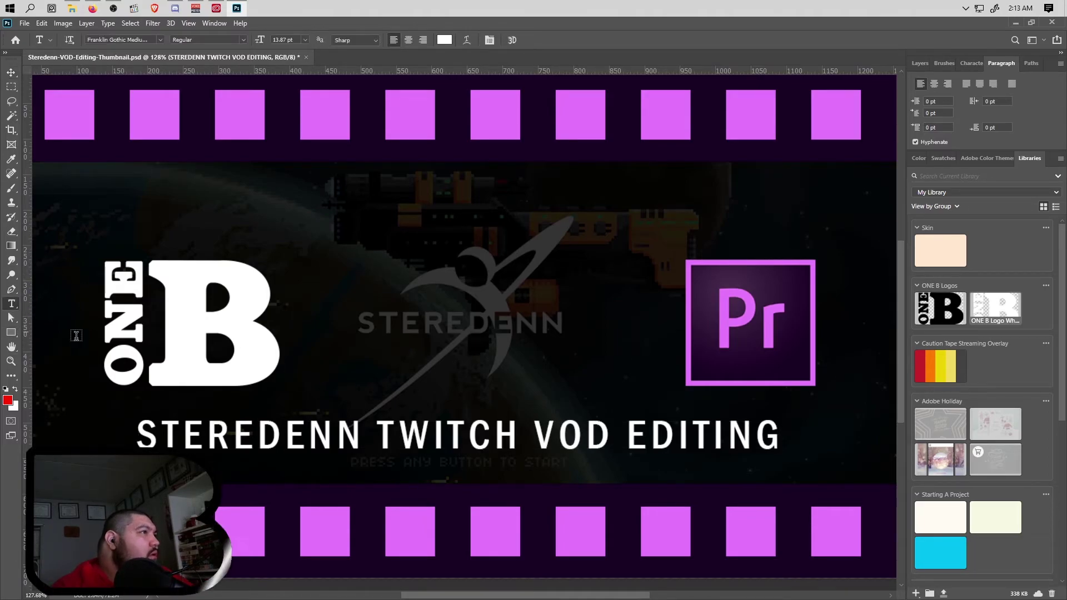
double_click(438, 429)
left_click(438, 430)
key("ctrl+a")
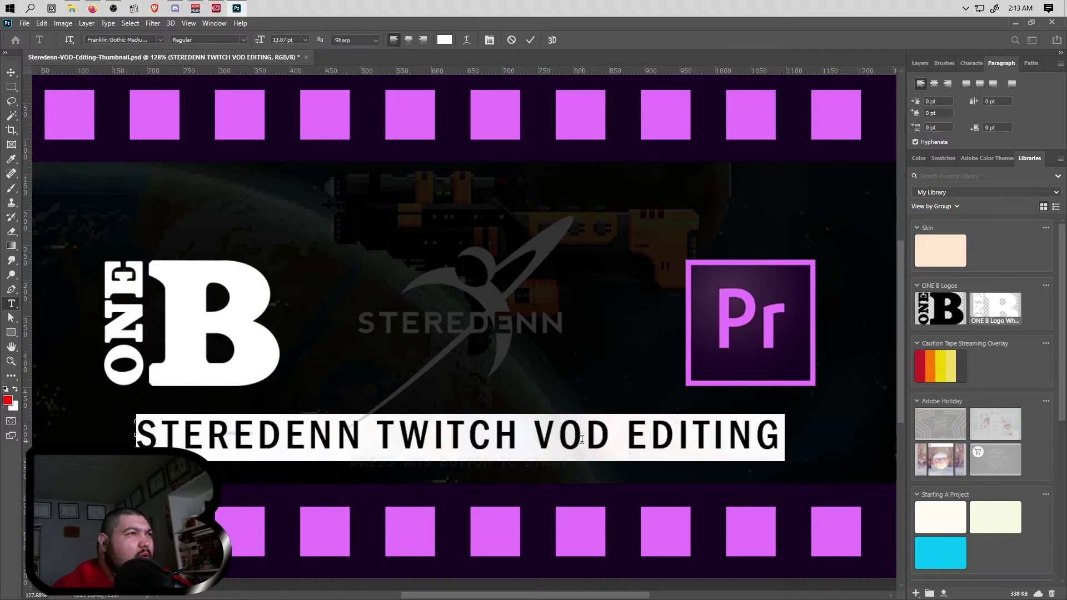
left_click(972, 63)
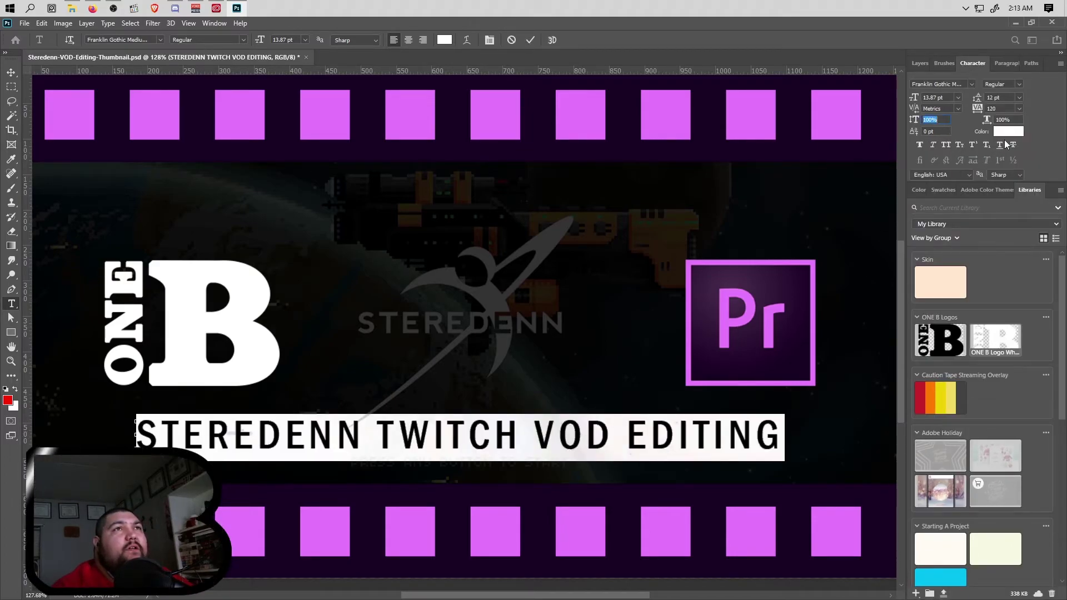
left_click(1020, 109)
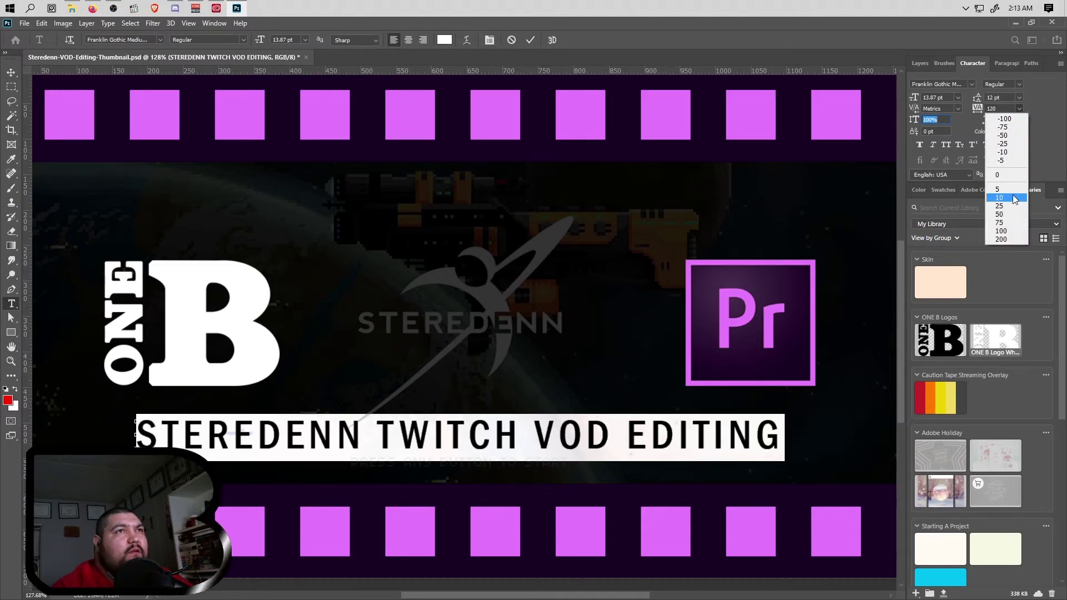
left_click(1015, 101)
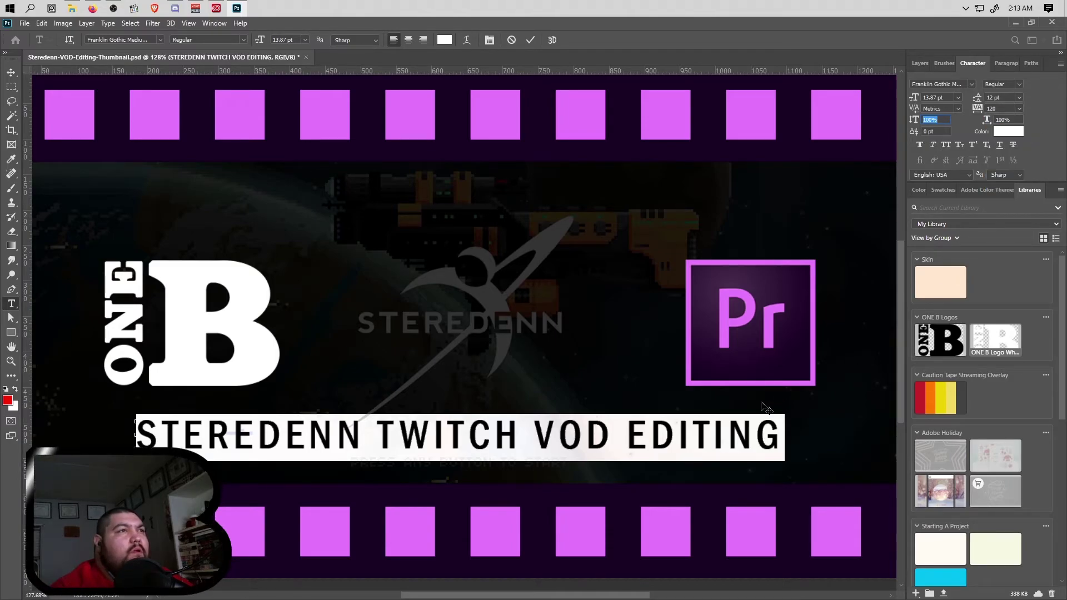
left_click(754, 427)
left_click_drag(780, 432, 898, 434)
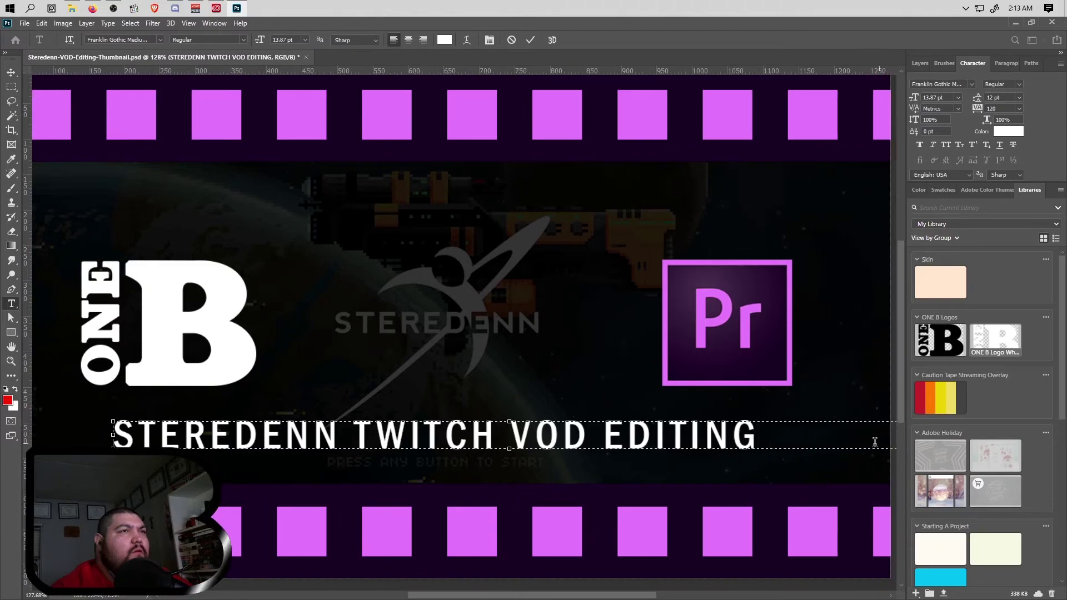
Select the whole title text and open its tracking presets
scroll(839, 452, "down", 1)
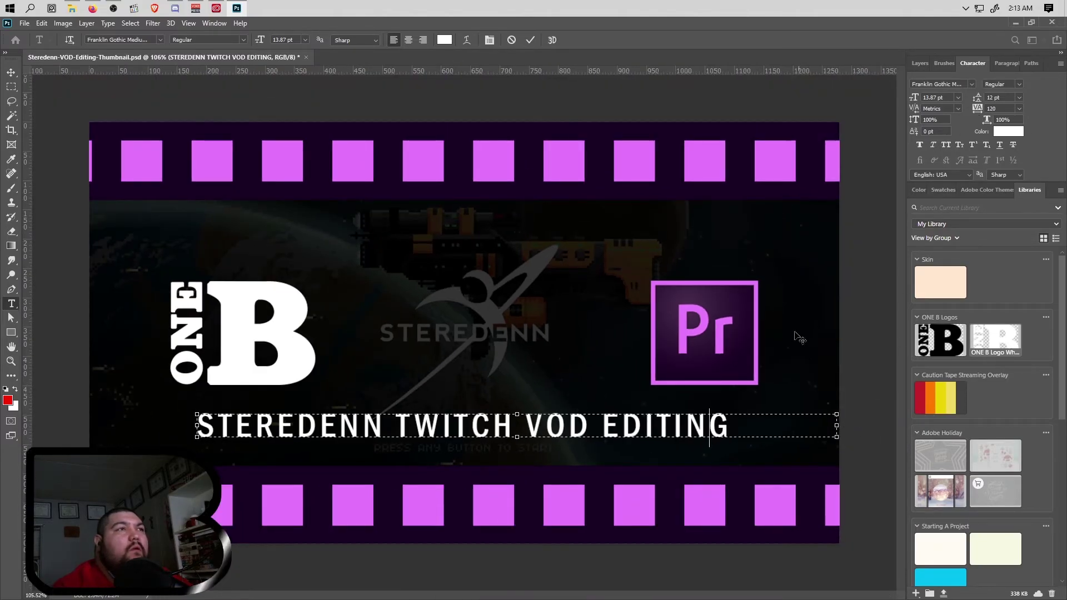
triple_click(668, 427)
left_click(1019, 108)
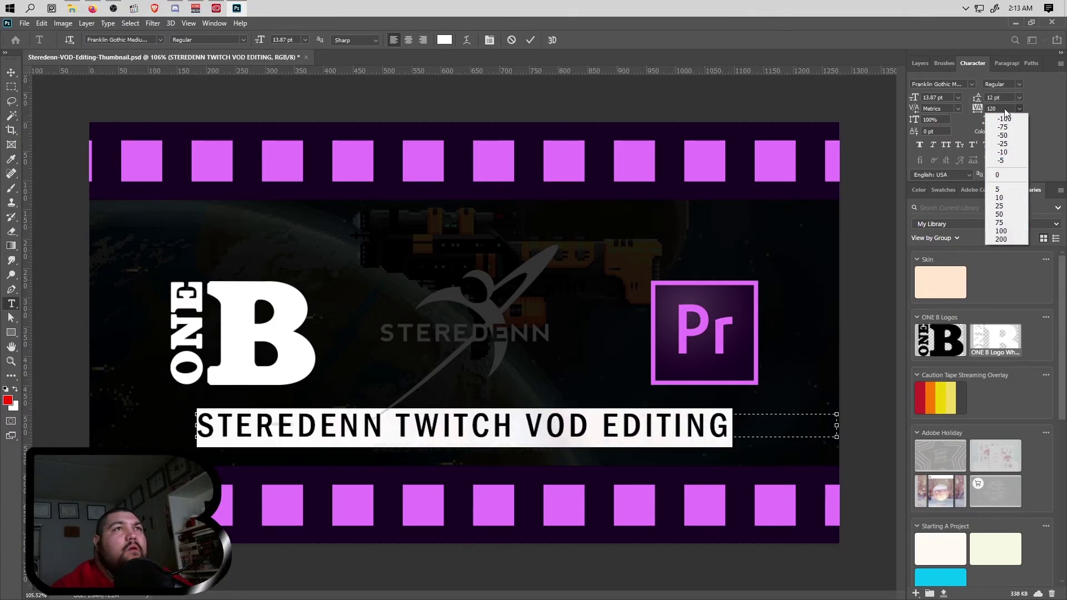
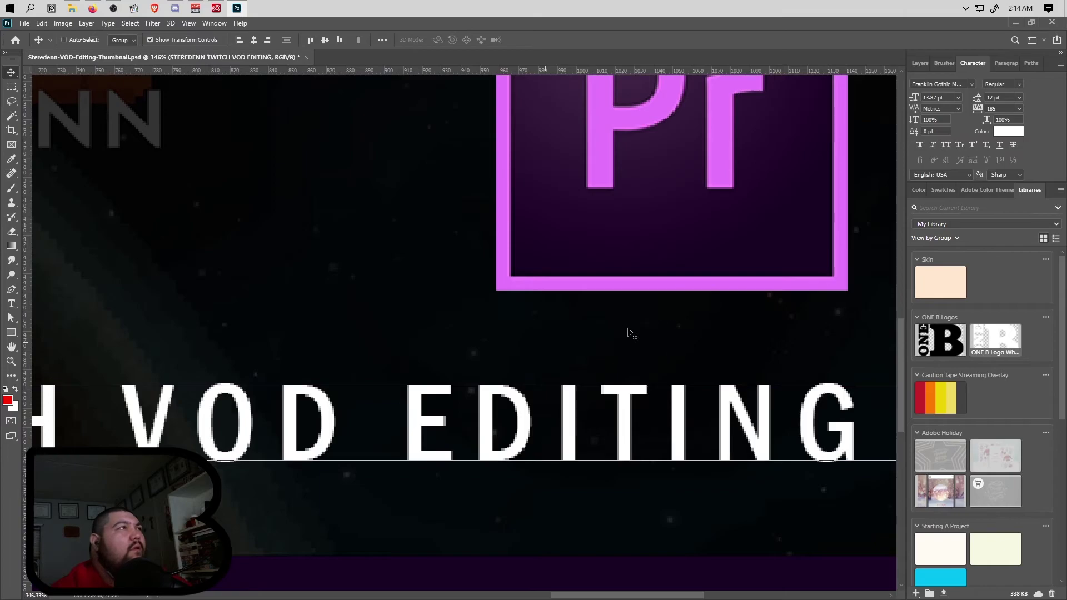
Save the thumbnail document and place a vertical guide on the right edge of the Premiere logo
key("ctrl+s")
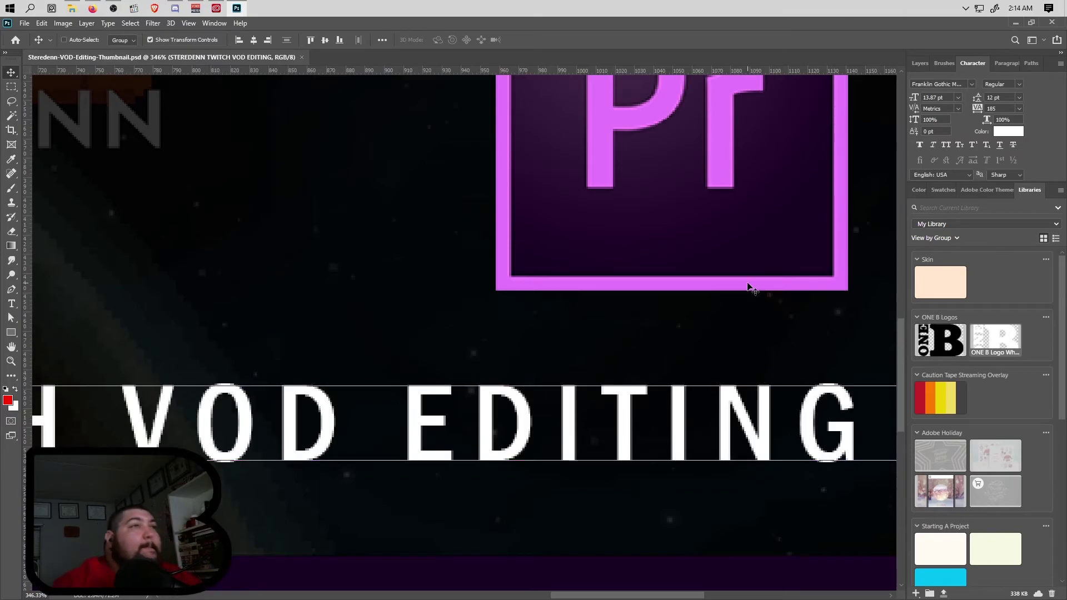
left_click_drag(29, 495, 849, 366)
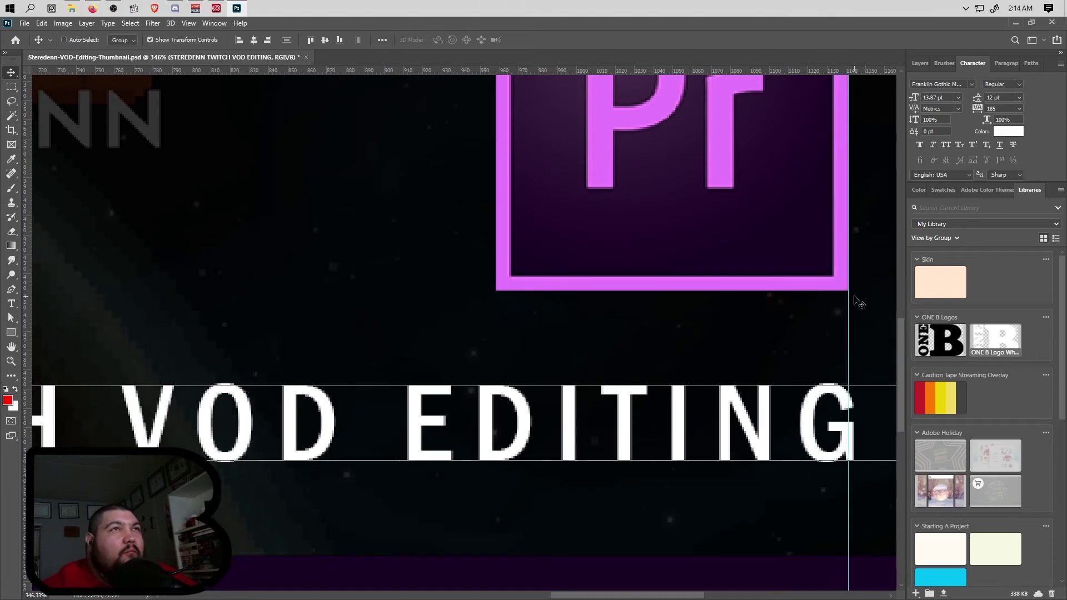
Fit the title's final G to the guide by trying tracking values of 180 and 184, settling on 183, and commit the text
left_click(977, 109)
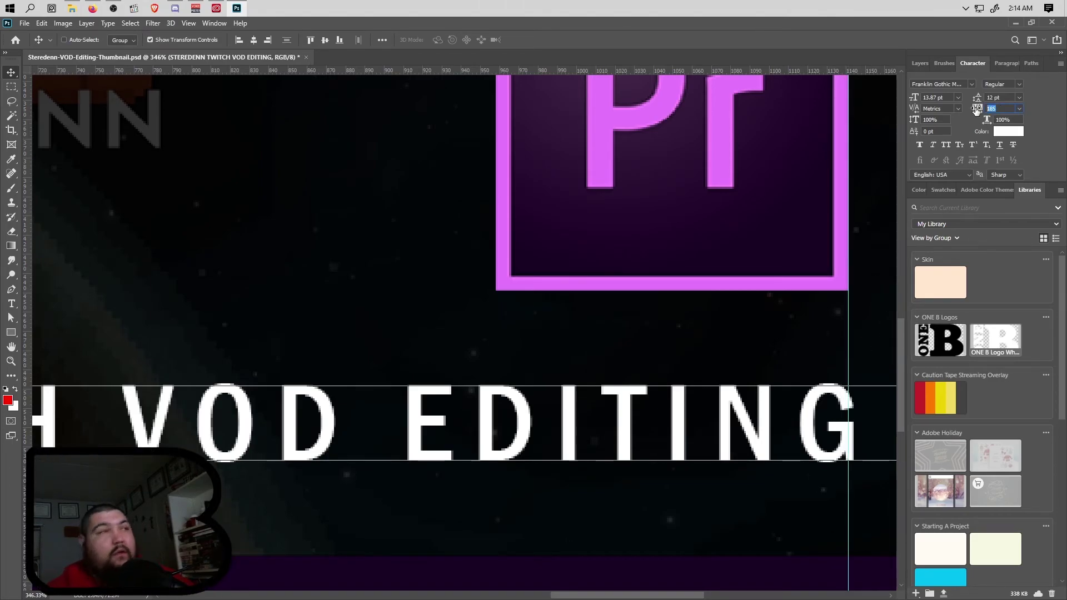
double_click(232, 409)
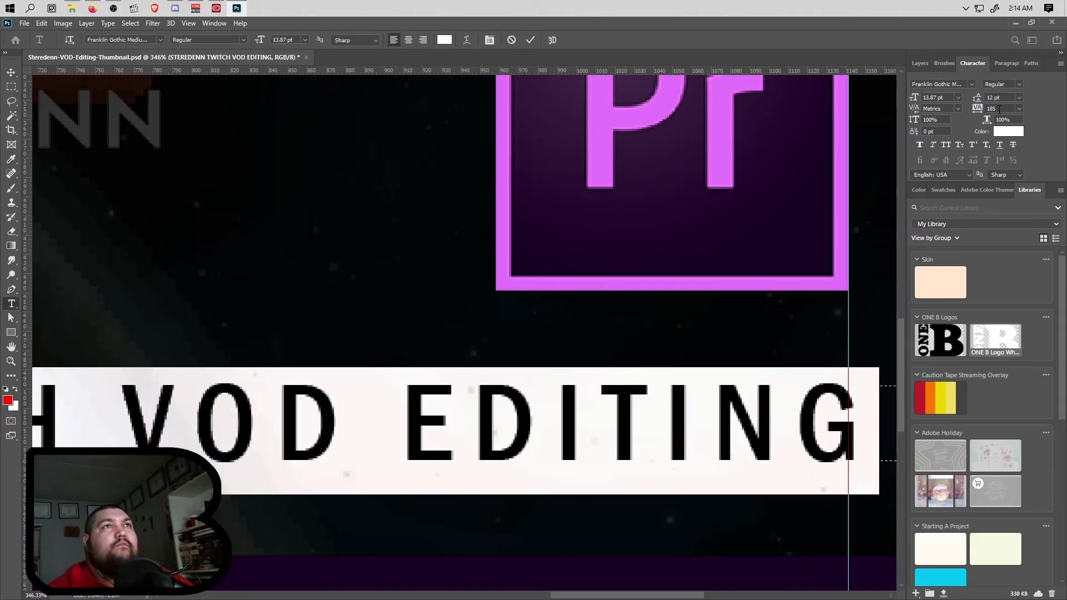
type("180")
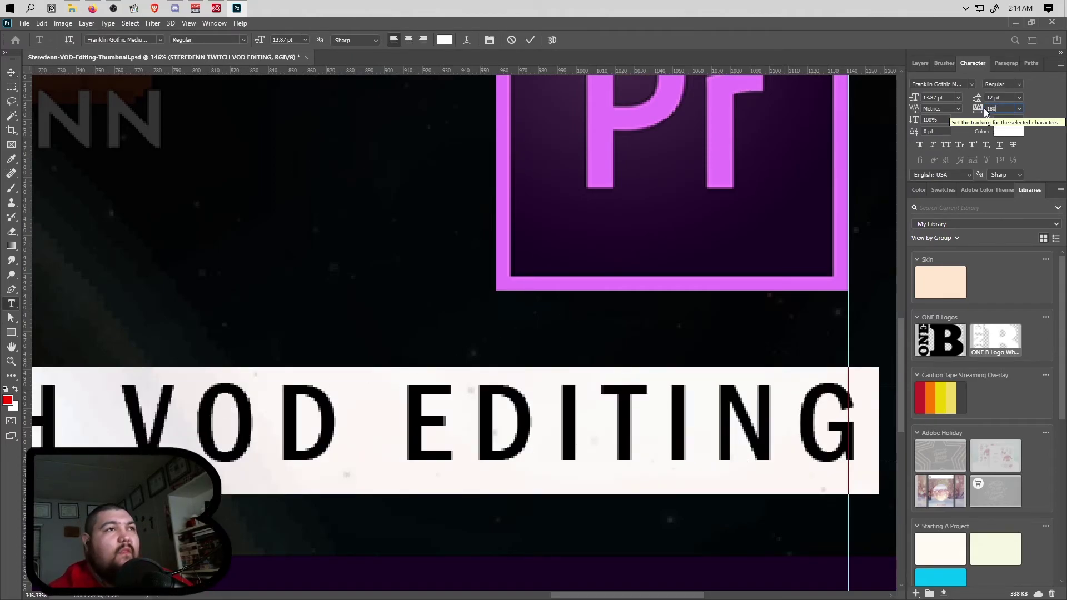
key("Tab")
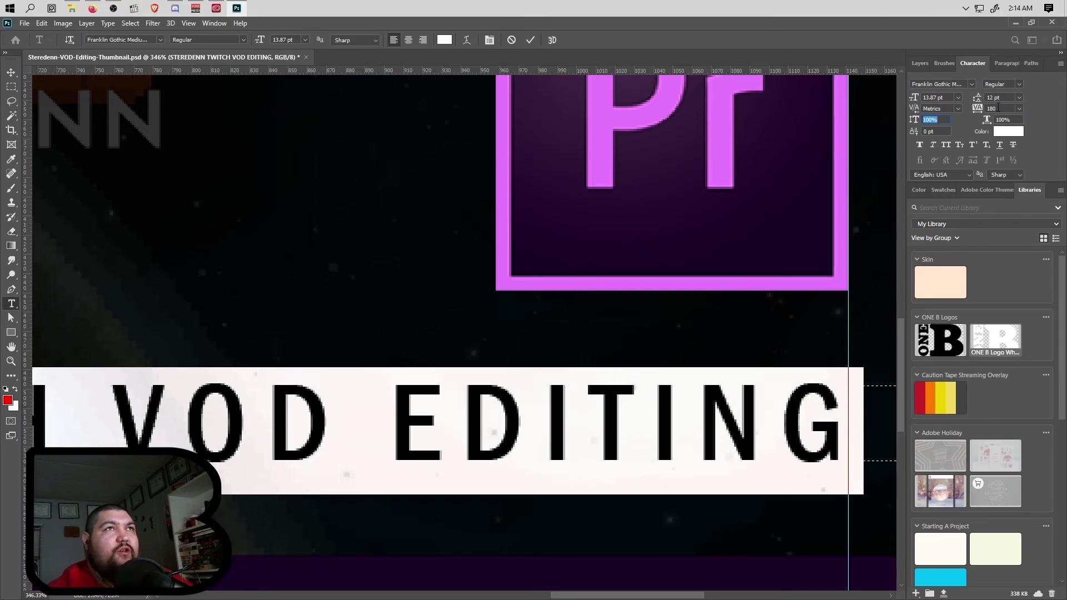
type("184")
key("Tab")
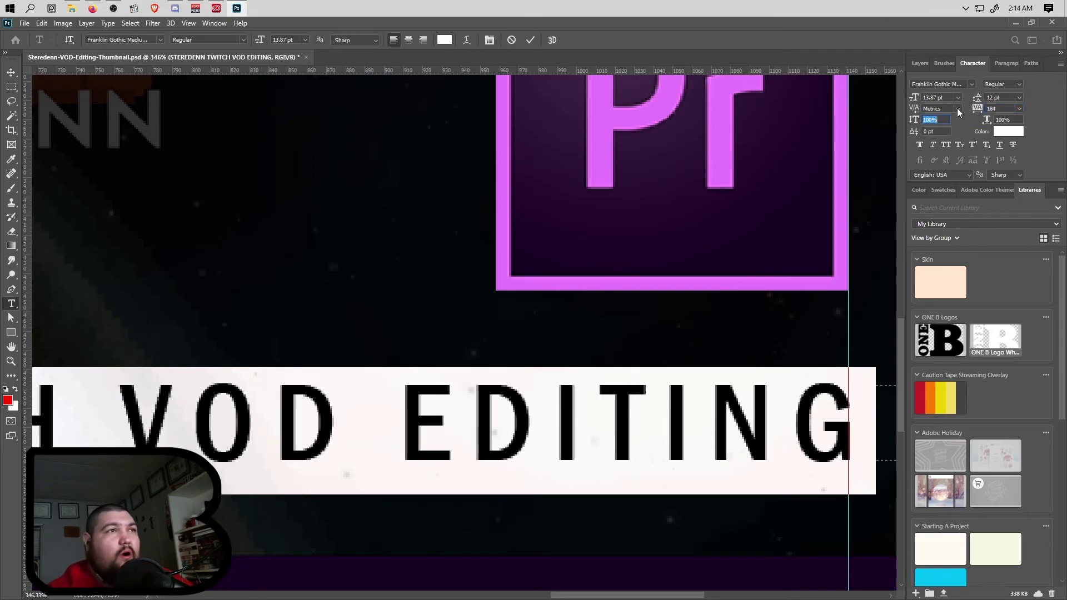
left_click(998, 109)
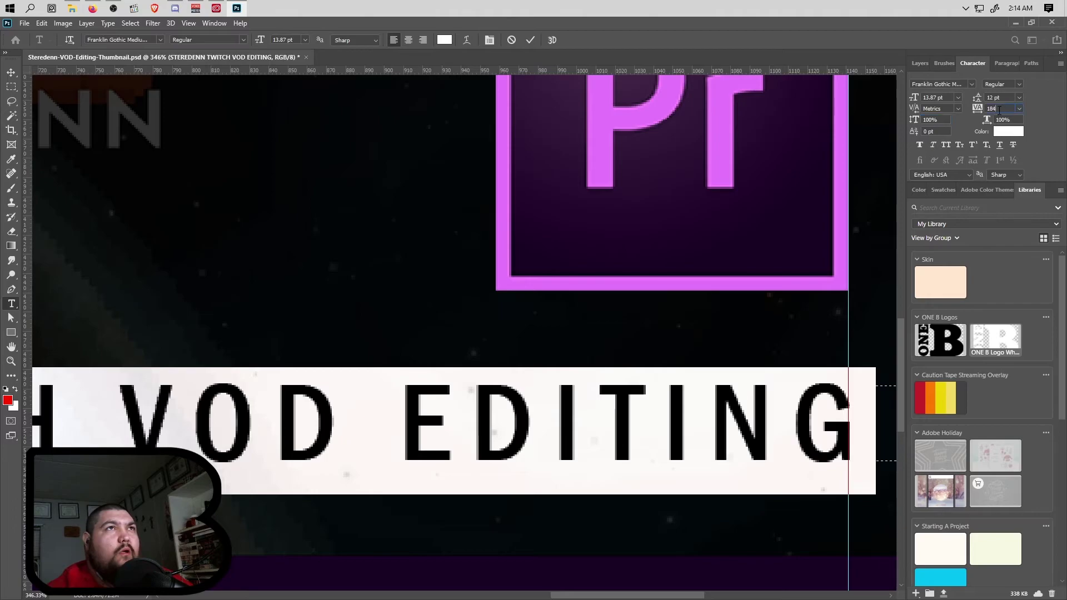
type("183")
key("Tab")
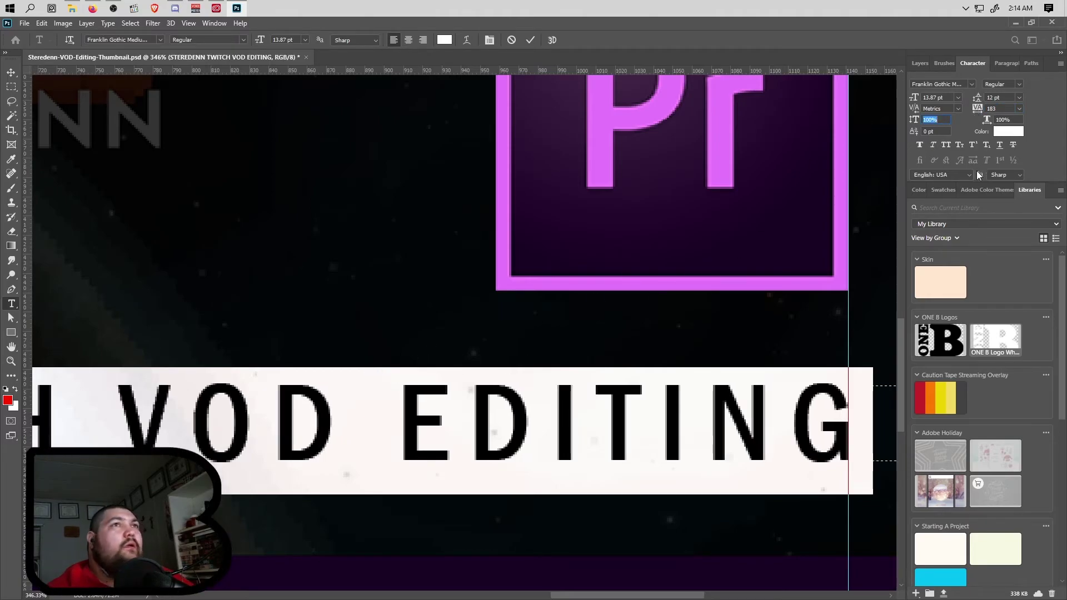
left_click(530, 40)
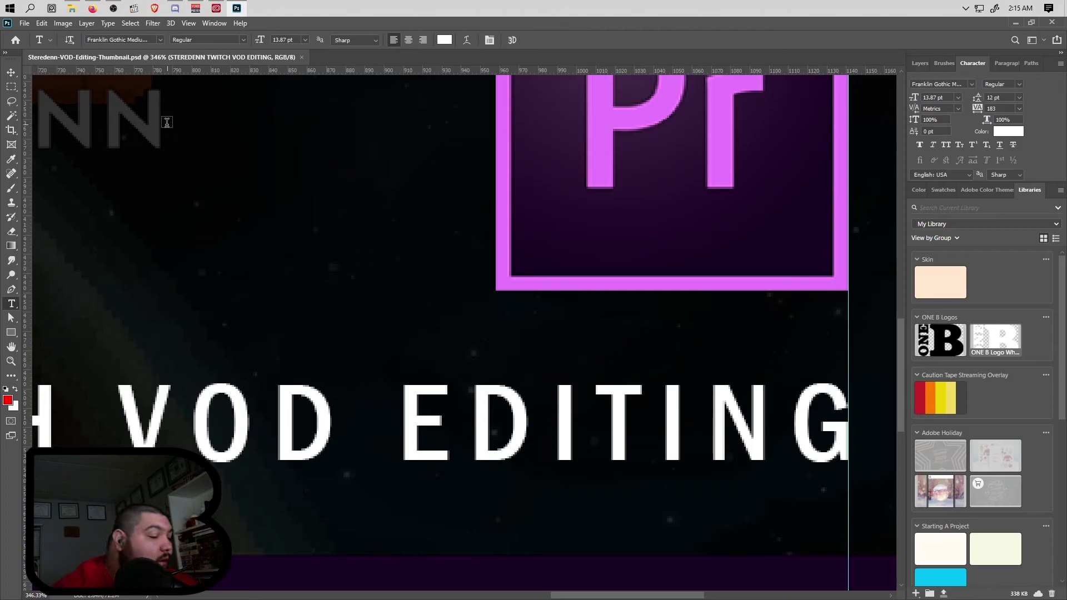
Place a second vertical guide along the left edge of the ONE B logo
scroll(64, 211, "down", 13)
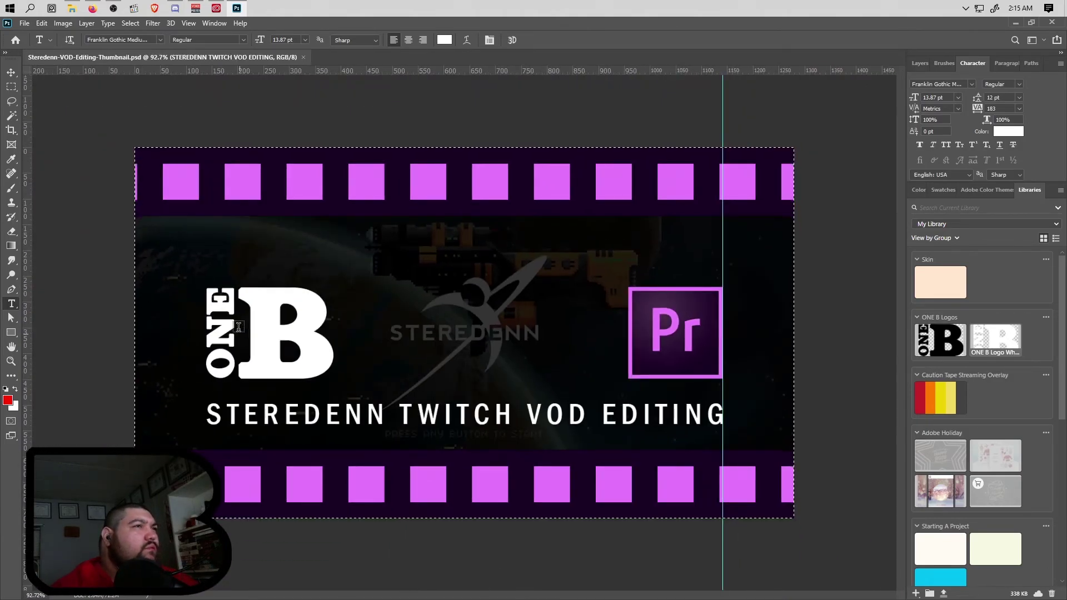
scroll(210, 417, "up", 5)
scroll(184, 406, "up", 4)
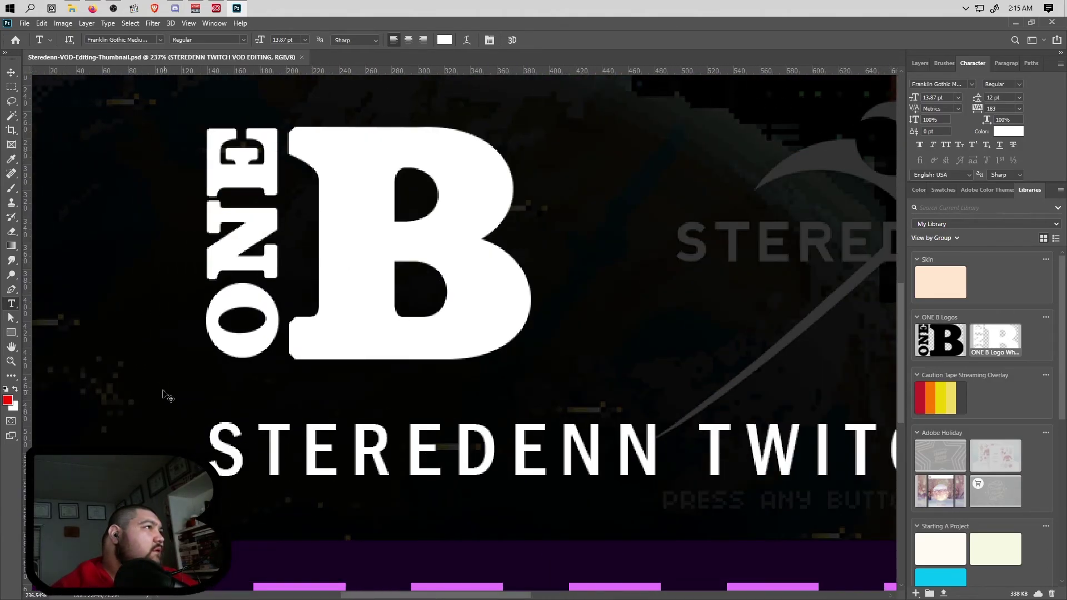
left_click_drag(25, 374, 242, 370)
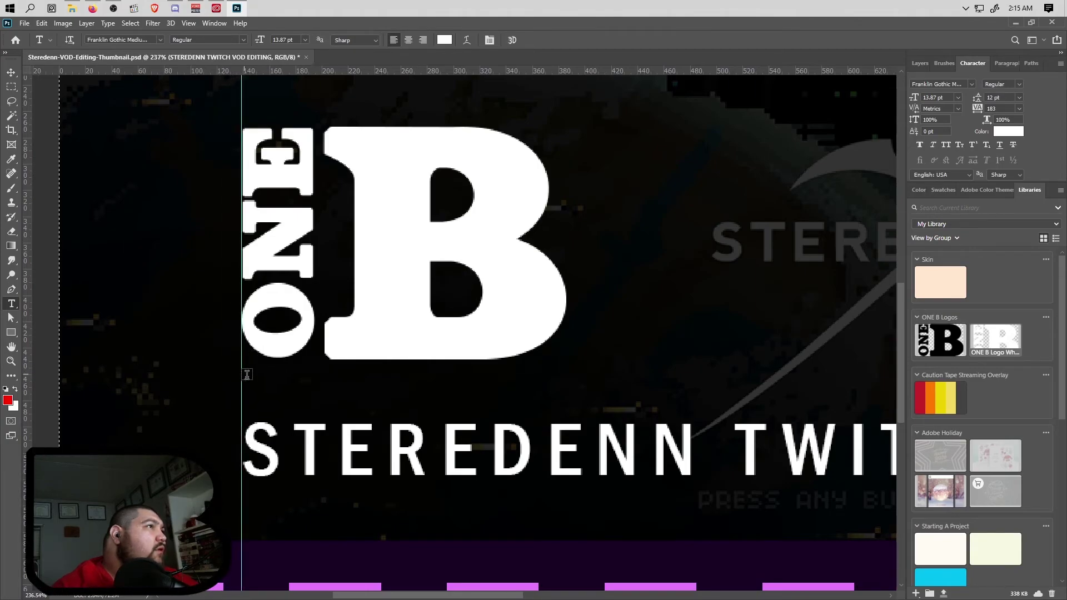
scroll(289, 462, "down", 8)
scroll(289, 462, "down", 1)
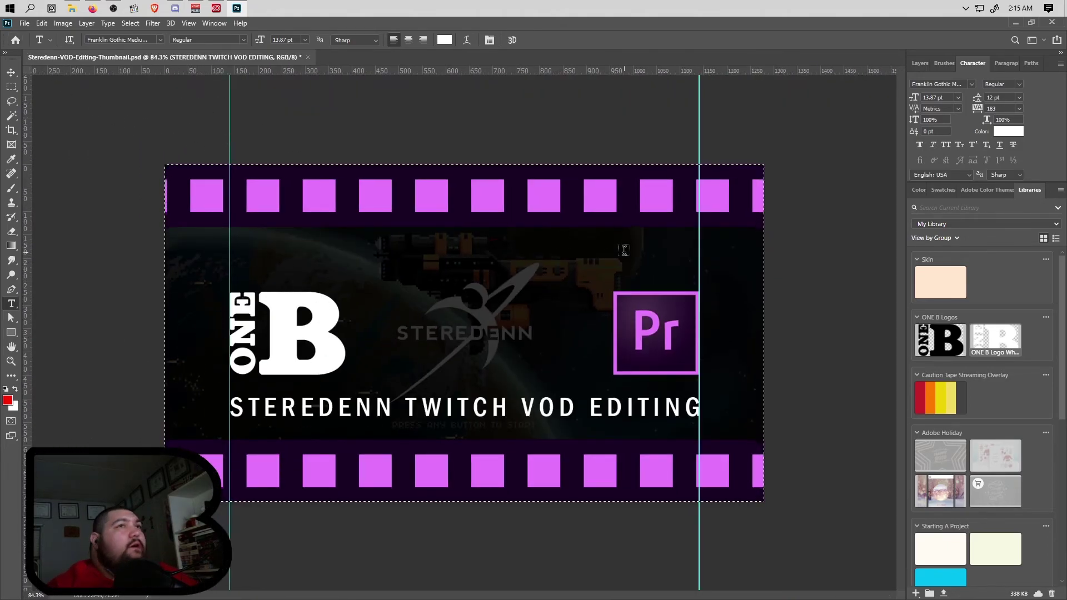
Add a Stroke effect to the STEREDENN TWITCH VOD EDITING text layer with a size of 2 px
left_click(921, 64)
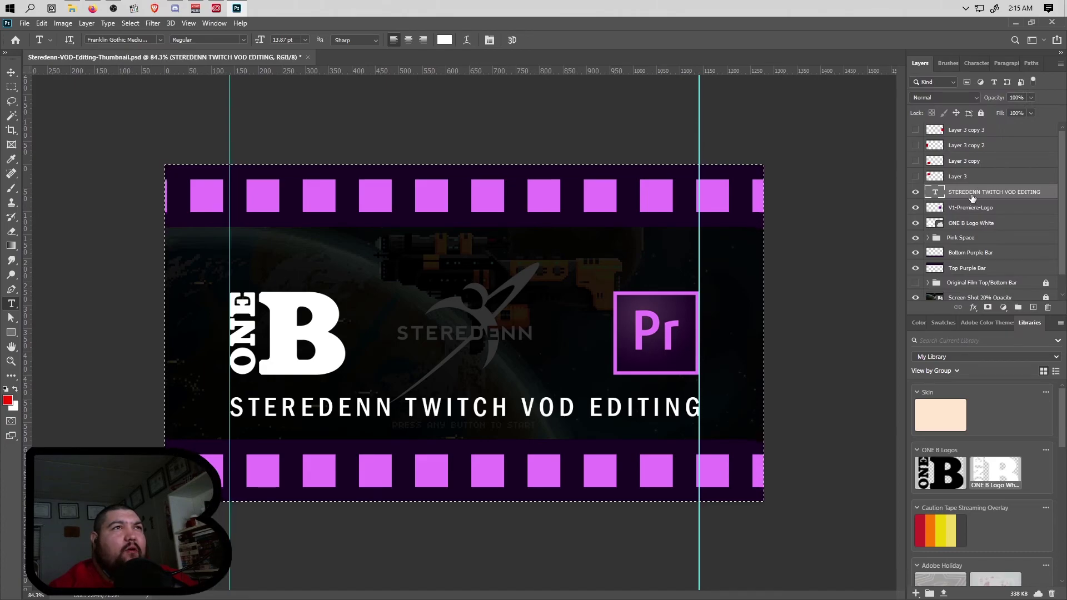
left_click(974, 309)
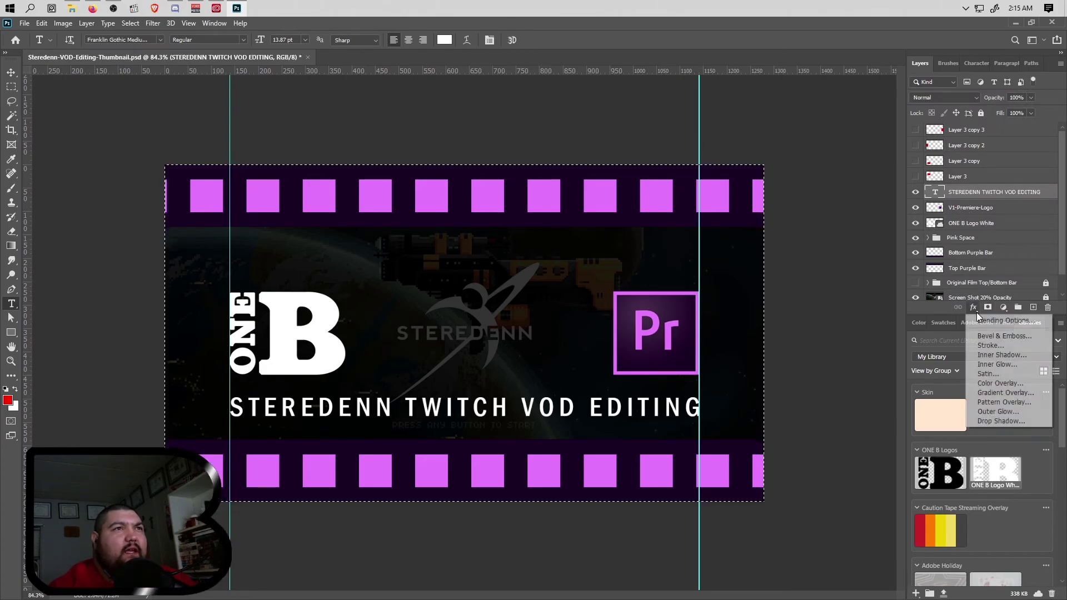
left_click(984, 347)
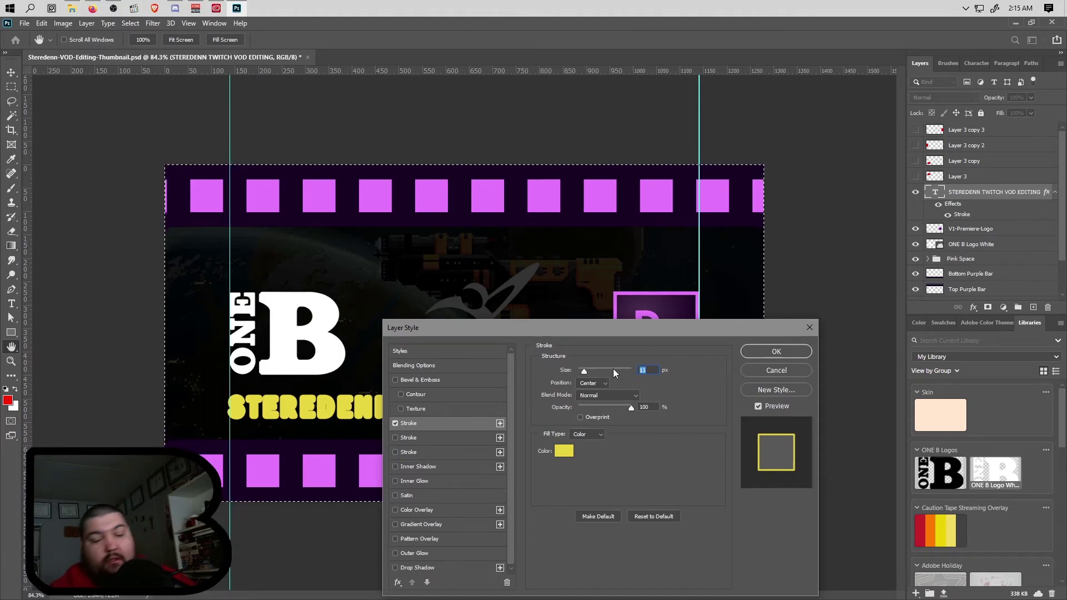
type("2")
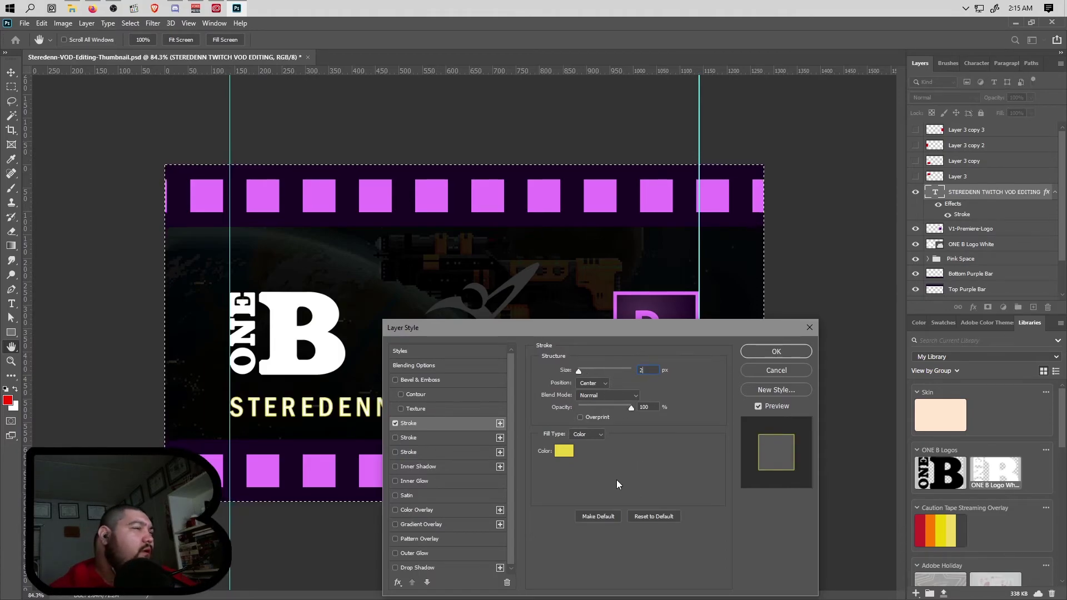
Set the title's stroke color to the dark purple #180024 sampled from the film-strip band and apply the stroke
left_click(553, 452)
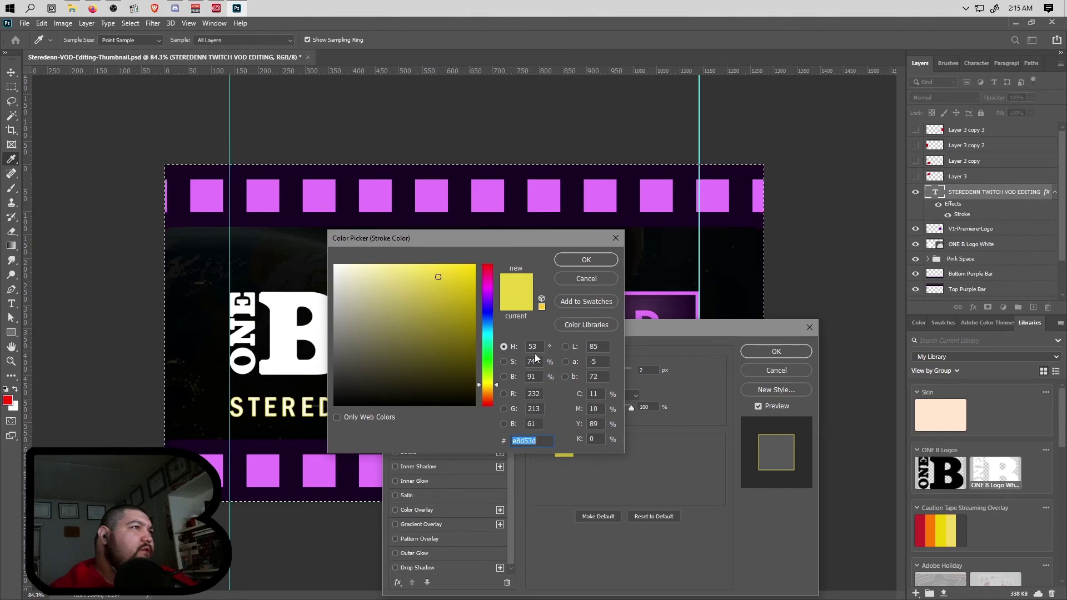
left_click(404, 202)
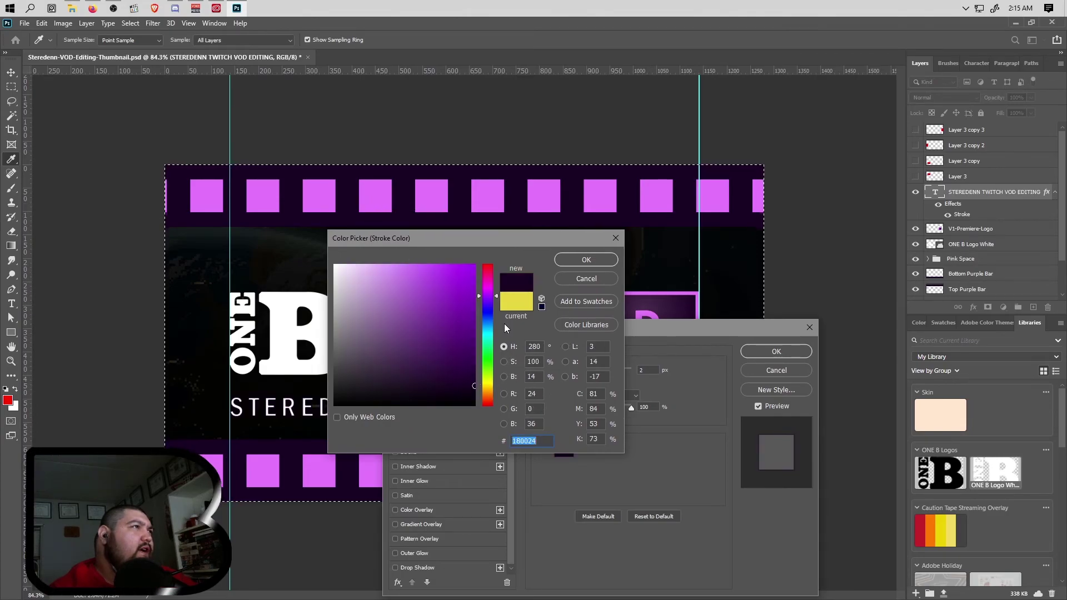
left_click(492, 199)
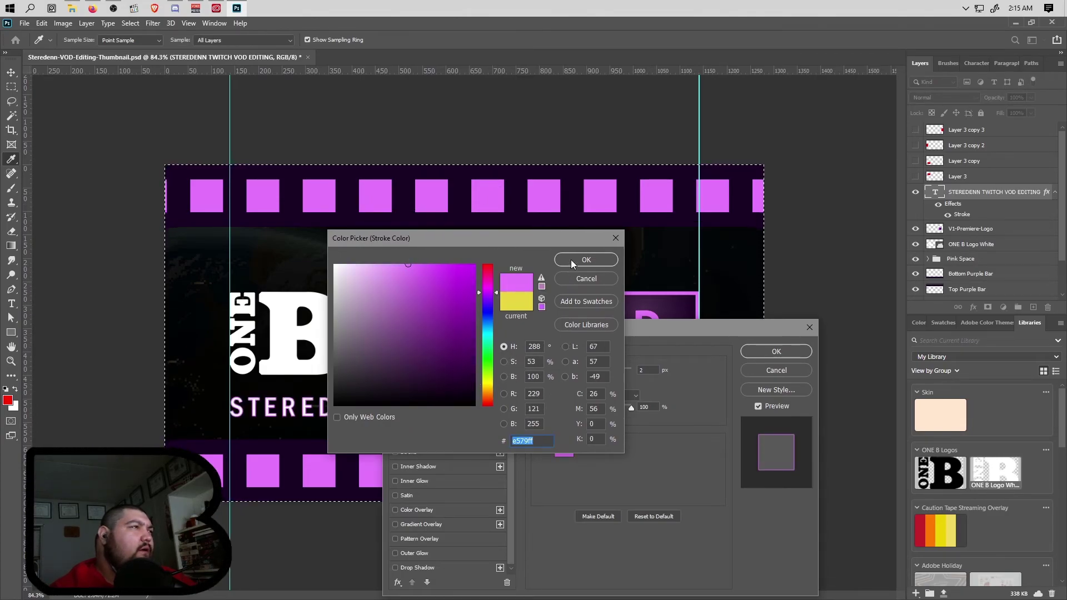
left_click(479, 222)
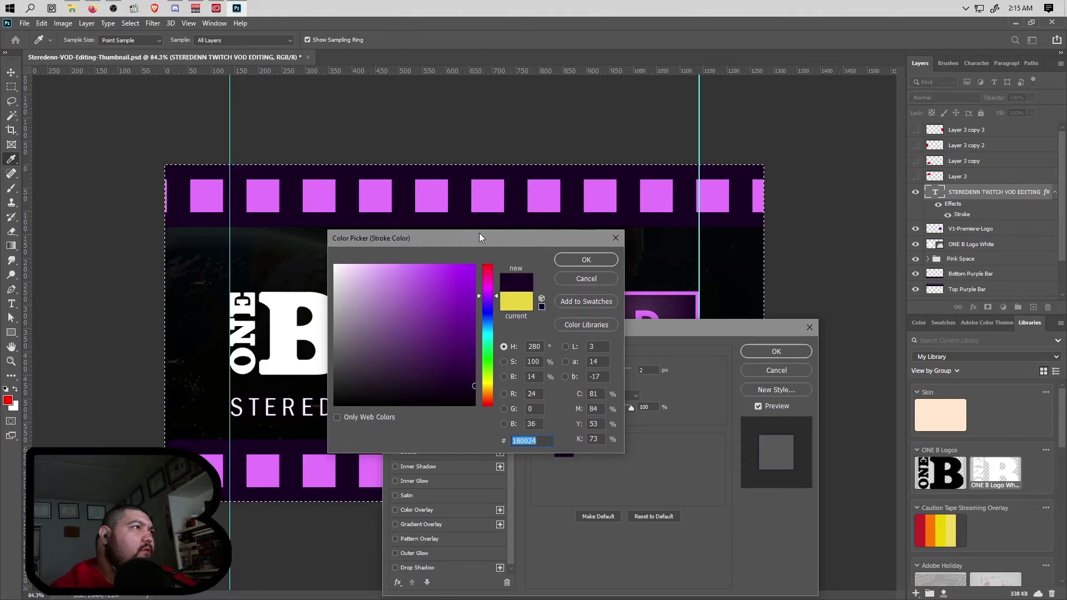
left_click(592, 261)
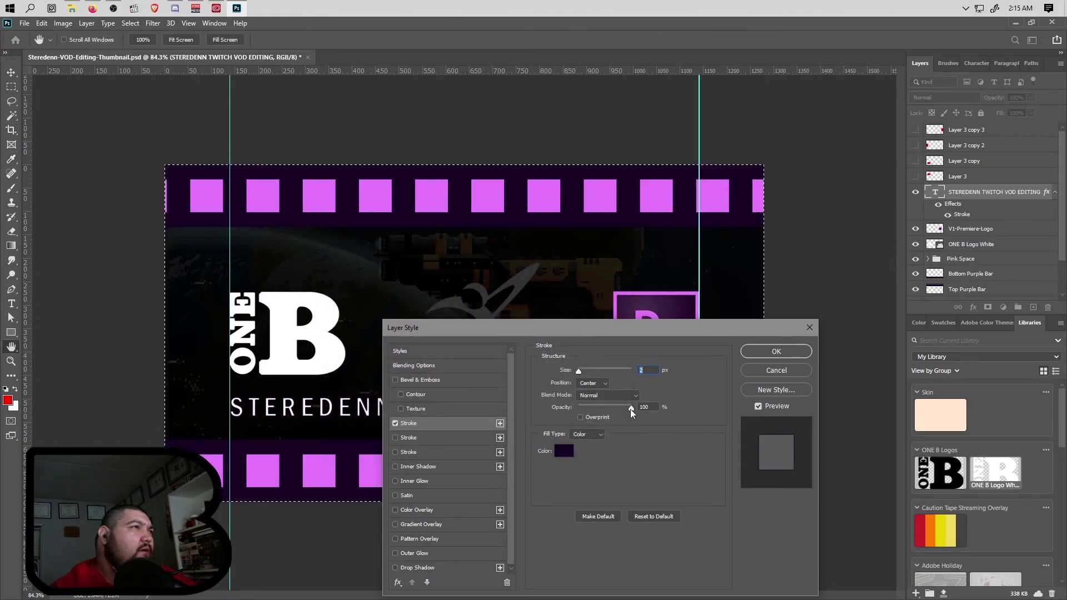
left_click(765, 347)
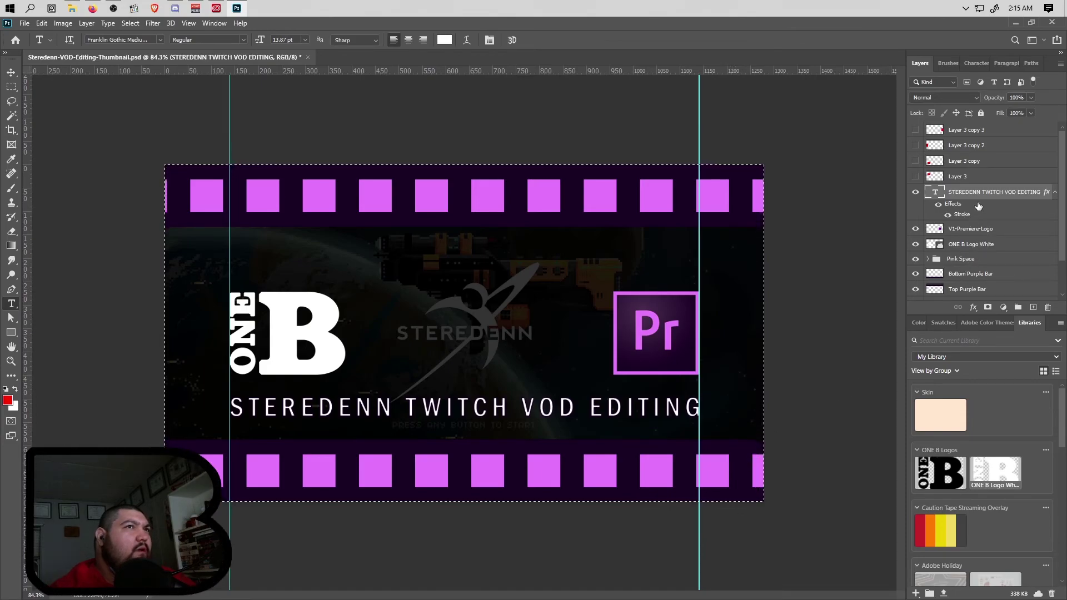
Add a second stroke to the title: 2 px, outside position, in pink #e579ff sampled from the film-strip squares
left_click(974, 309)
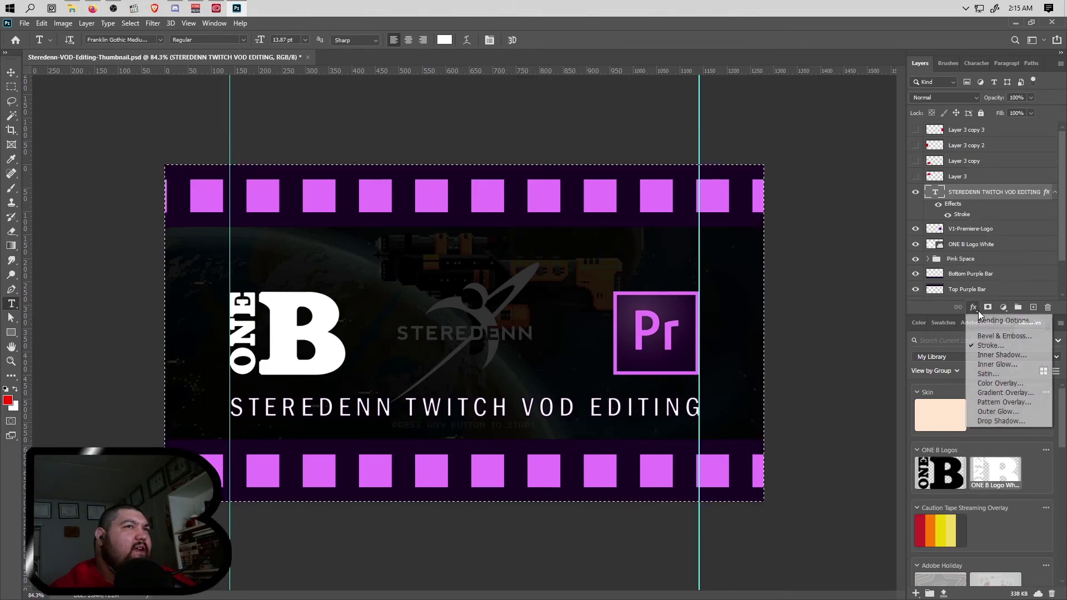
left_click(999, 348)
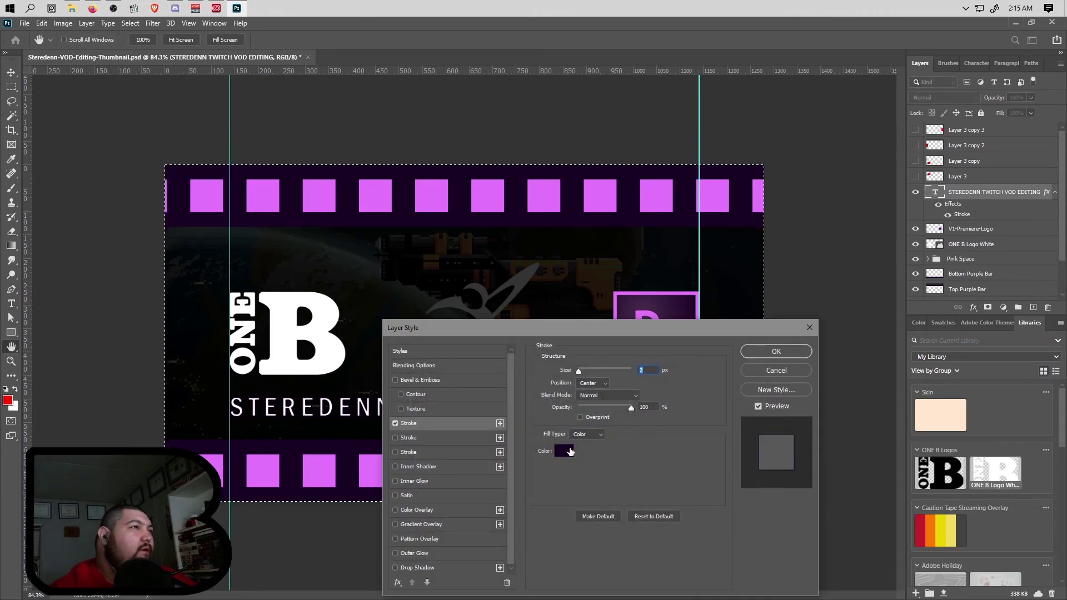
left_click(433, 438)
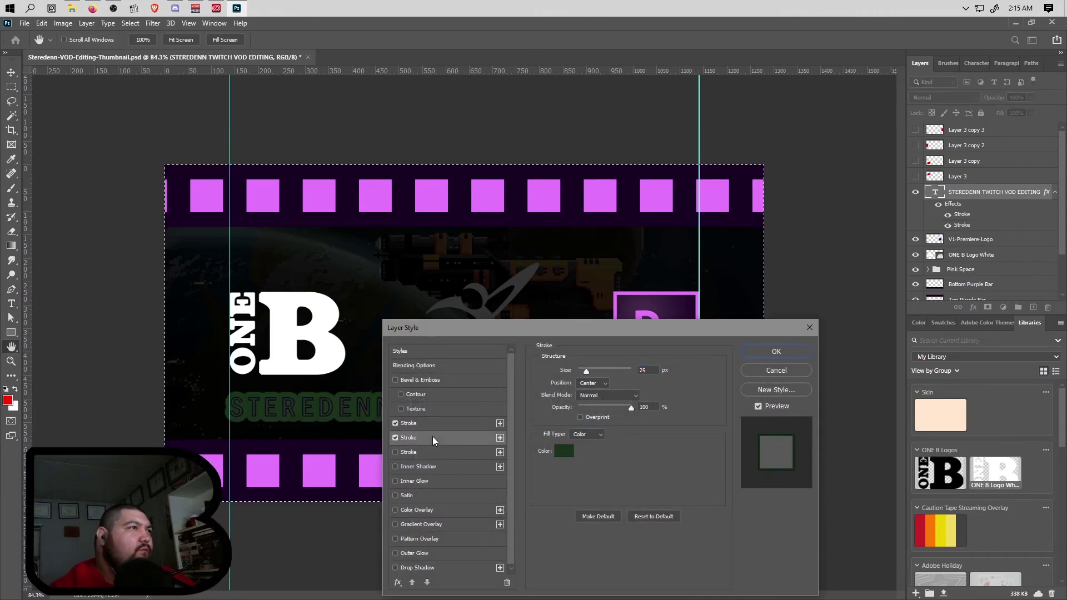
left_click(568, 456)
left_click(600, 191)
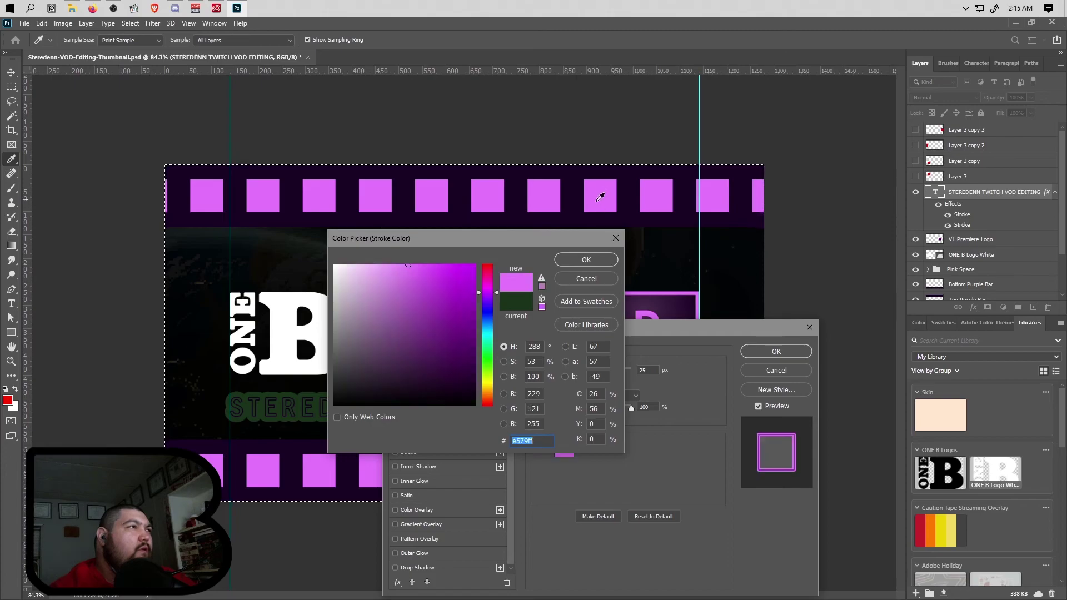
left_click(575, 260)
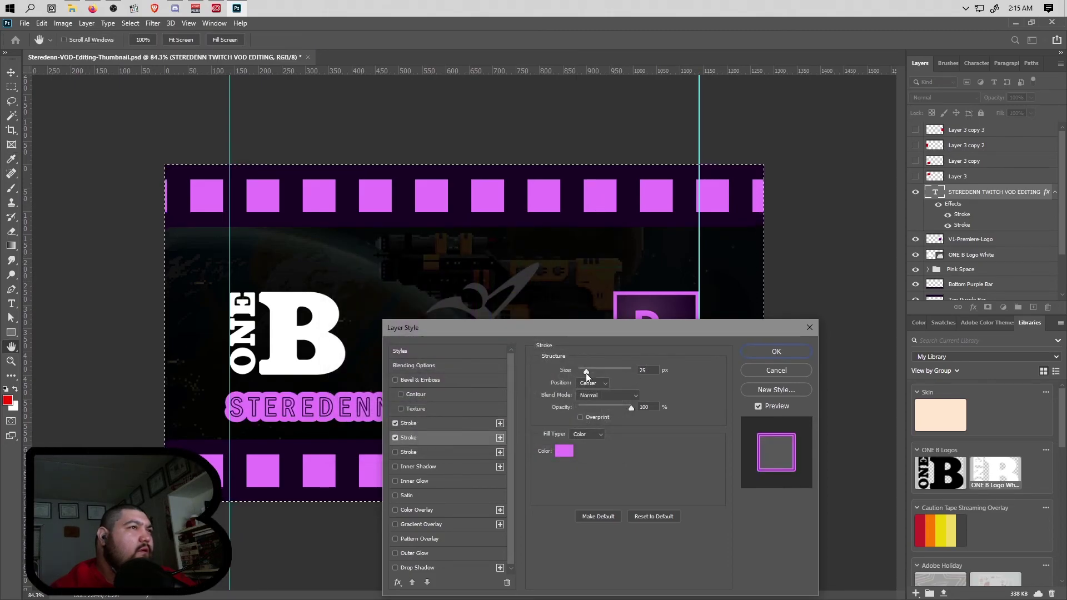
left_click_drag(585, 371, 578, 371)
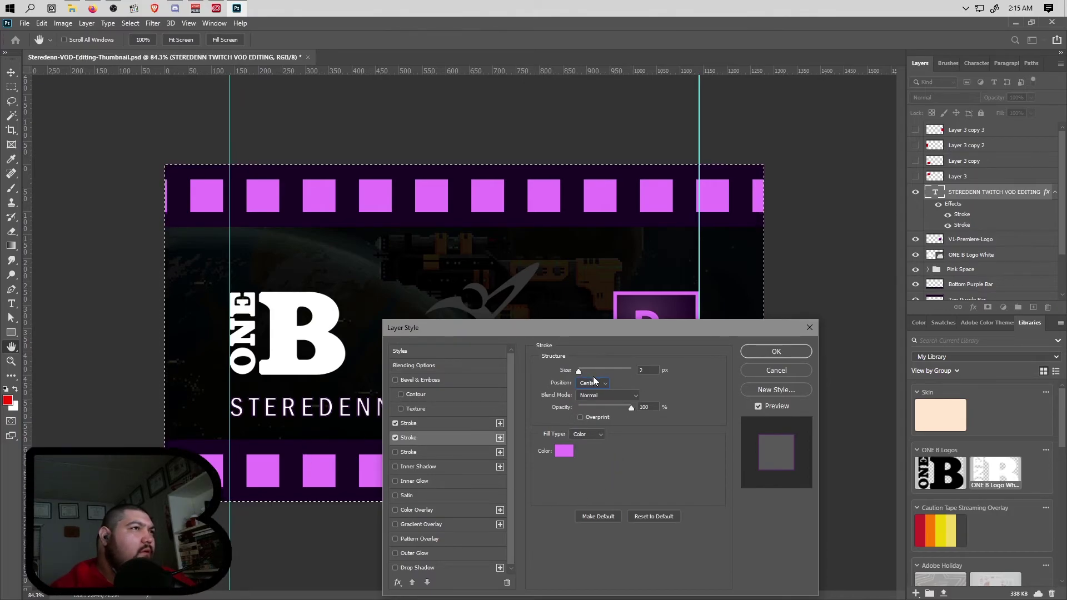
left_click(598, 392)
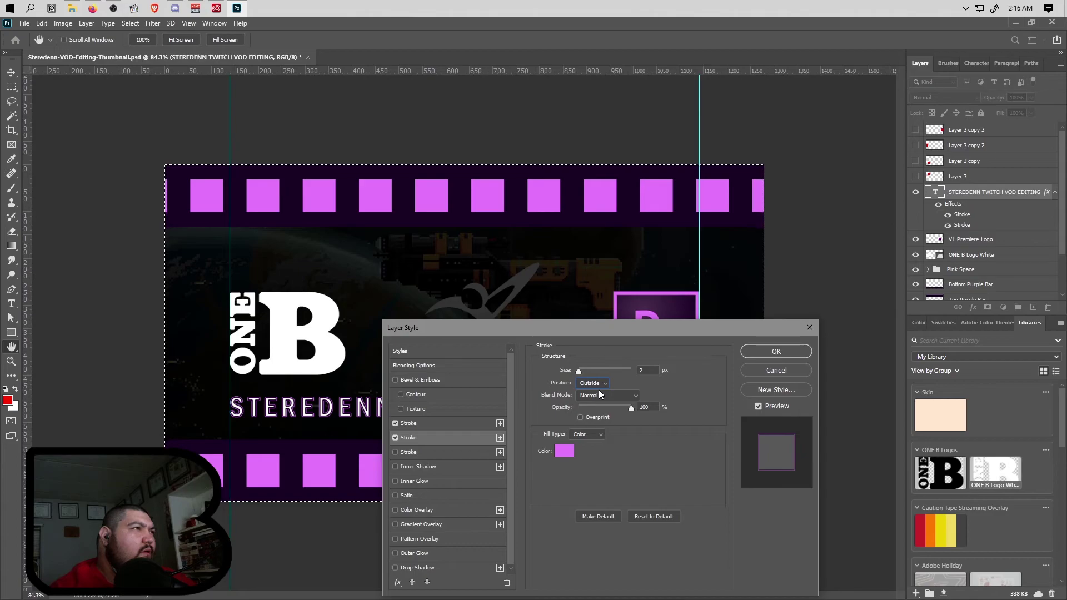
left_click(770, 350)
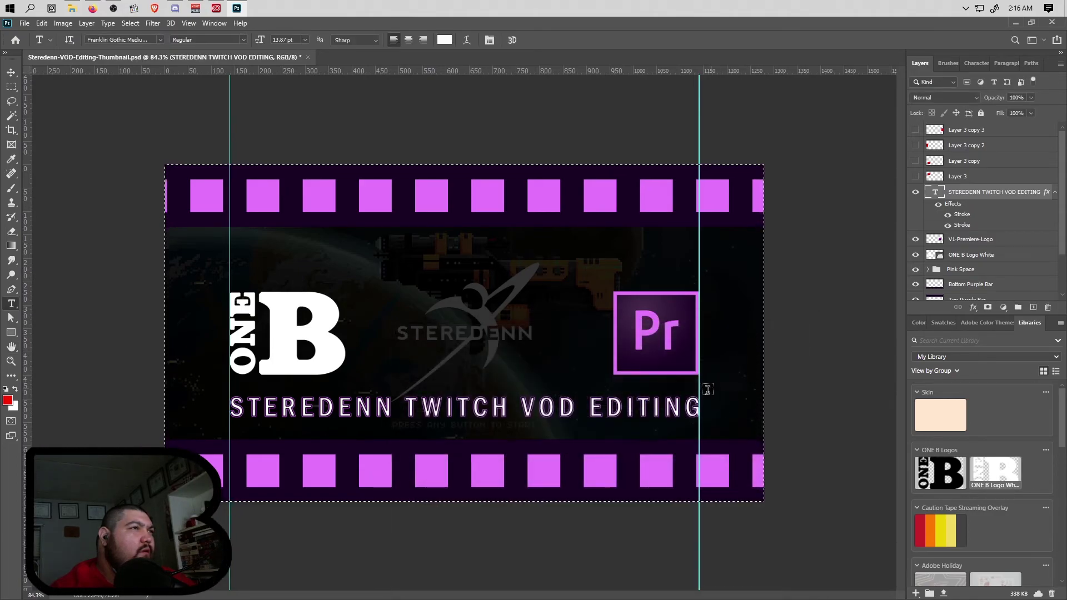
Examine the double-stroked title up close and at 100% zoom
scroll(433, 434, "up", 5)
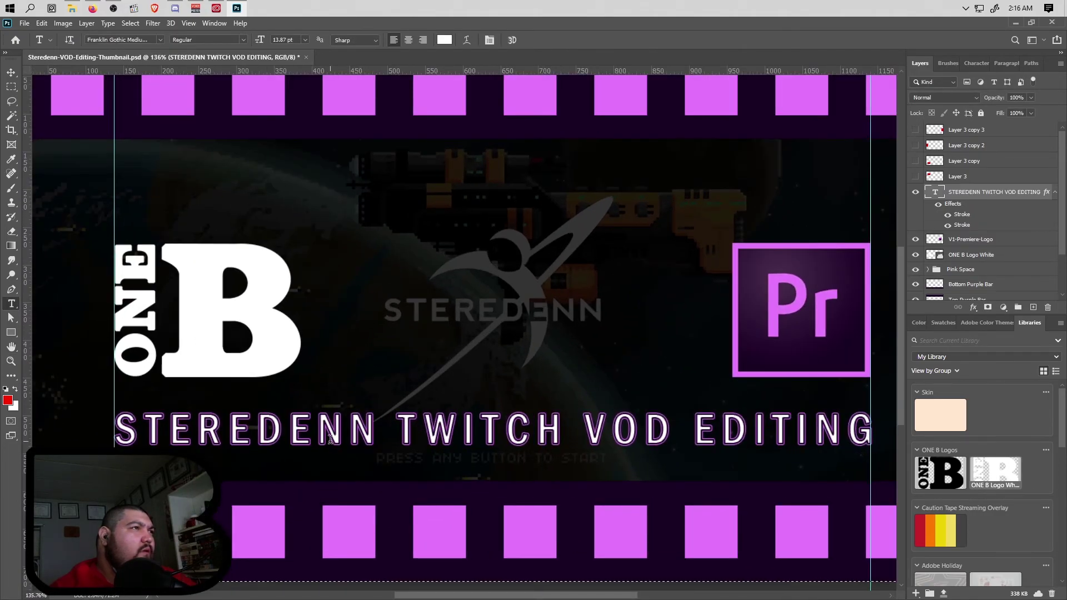
scroll(434, 434, "down", 3)
scroll(439, 436, "up", 1)
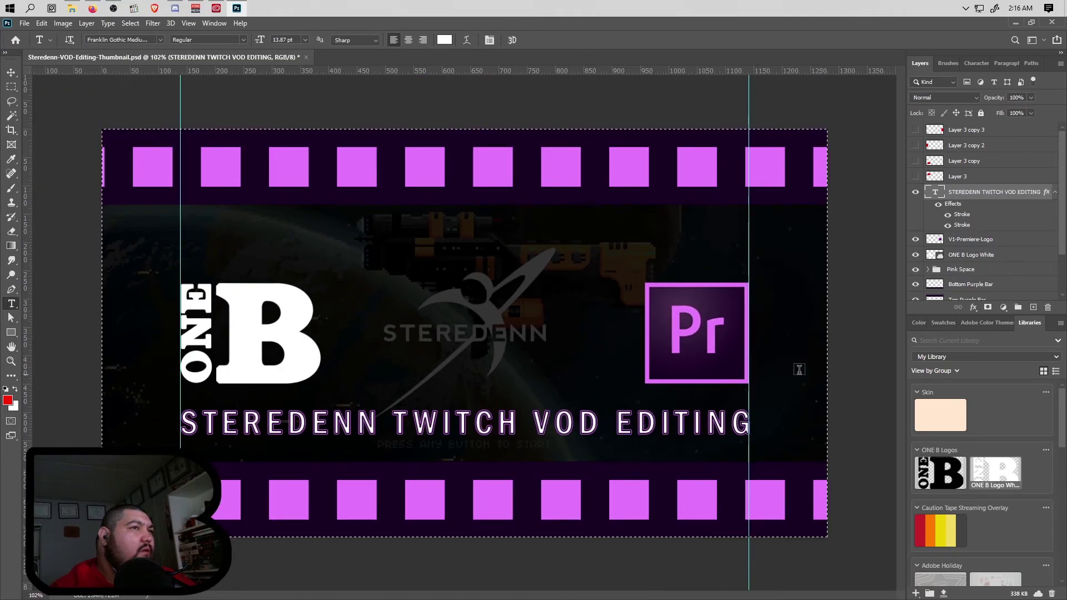
left_click(189, 23)
left_click(198, 156)
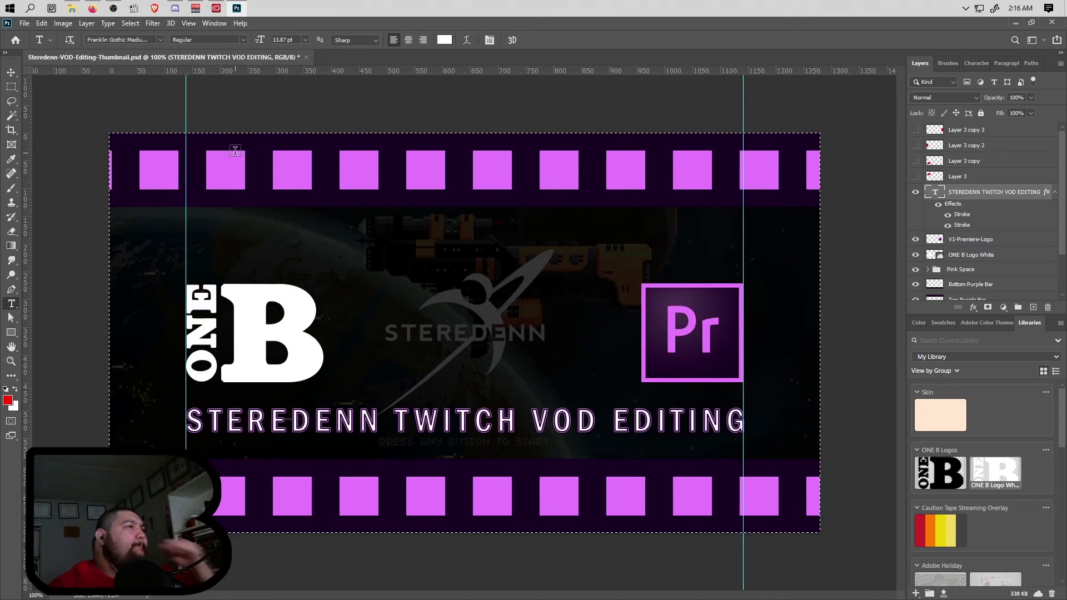
left_click(189, 24)
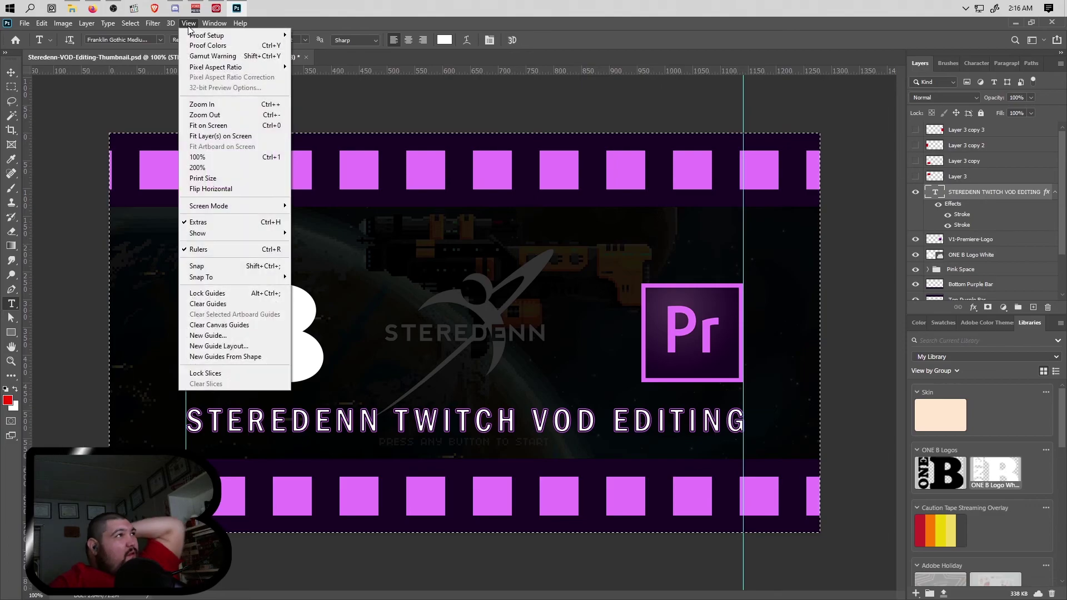
left_click(210, 158)
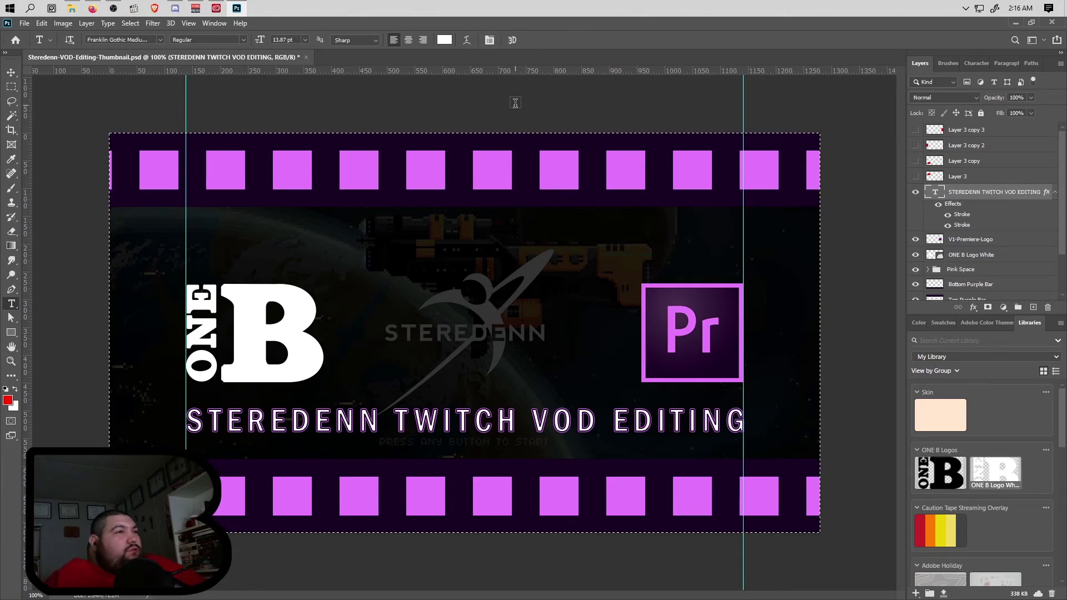
Change the fill color of the whole STEREDENN TWITCH VOD EDITING title to black #000000 and commit the text
double_click(447, 418)
triple_click(447, 418)
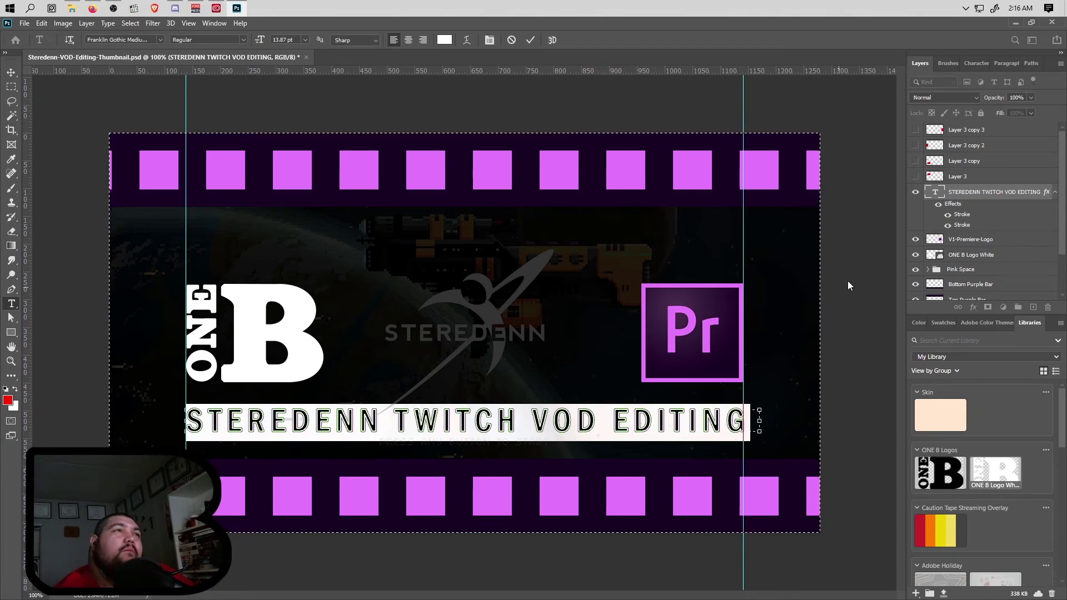
left_click(976, 63)
left_click(1007, 132)
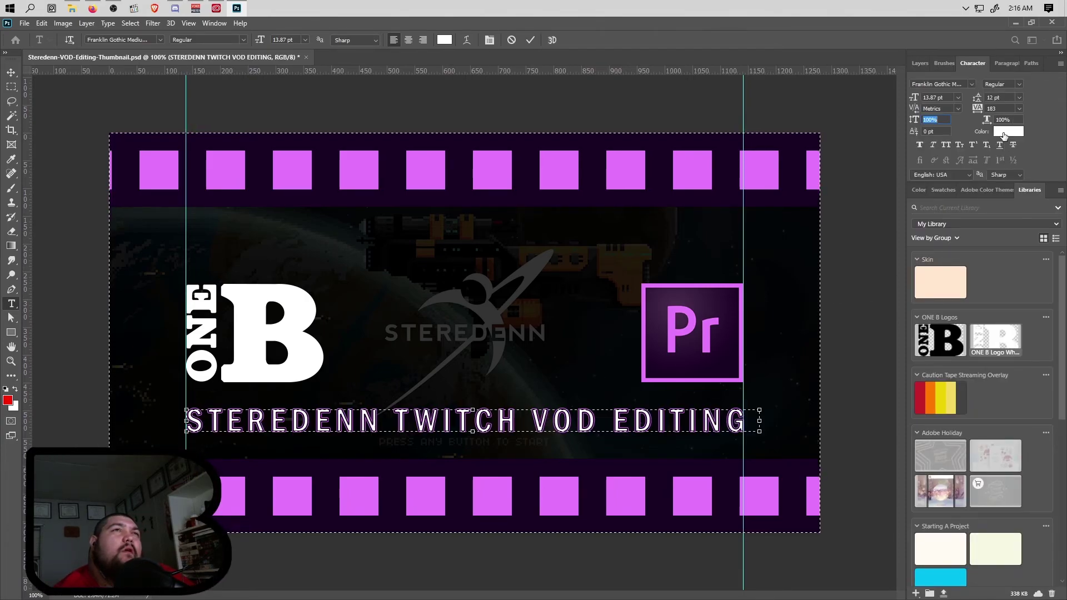
left_click(475, 405)
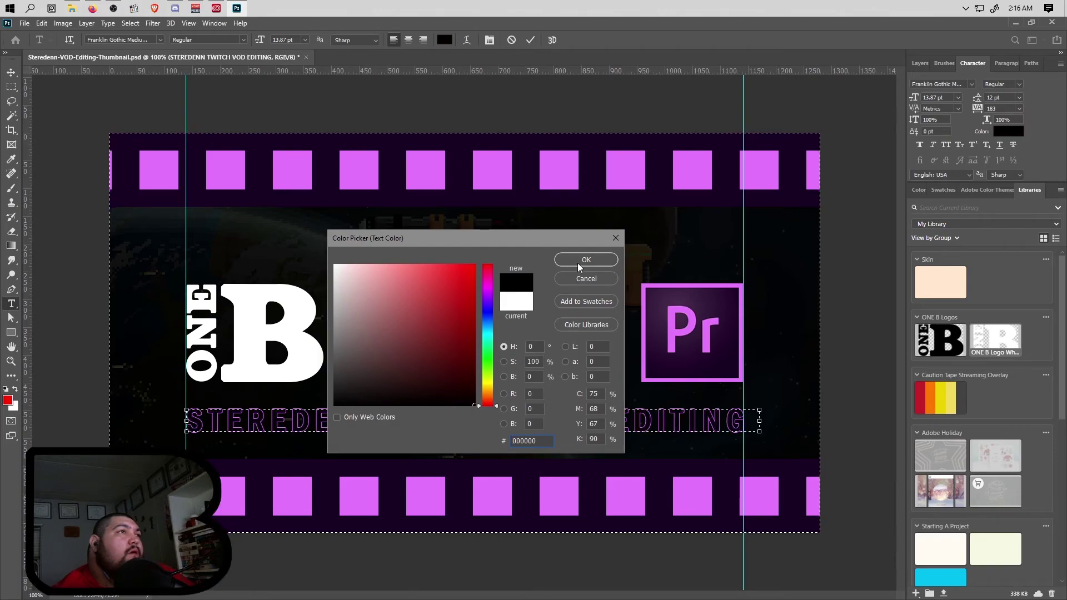
left_click(578, 268)
left_click(920, 63)
left_click(703, 418)
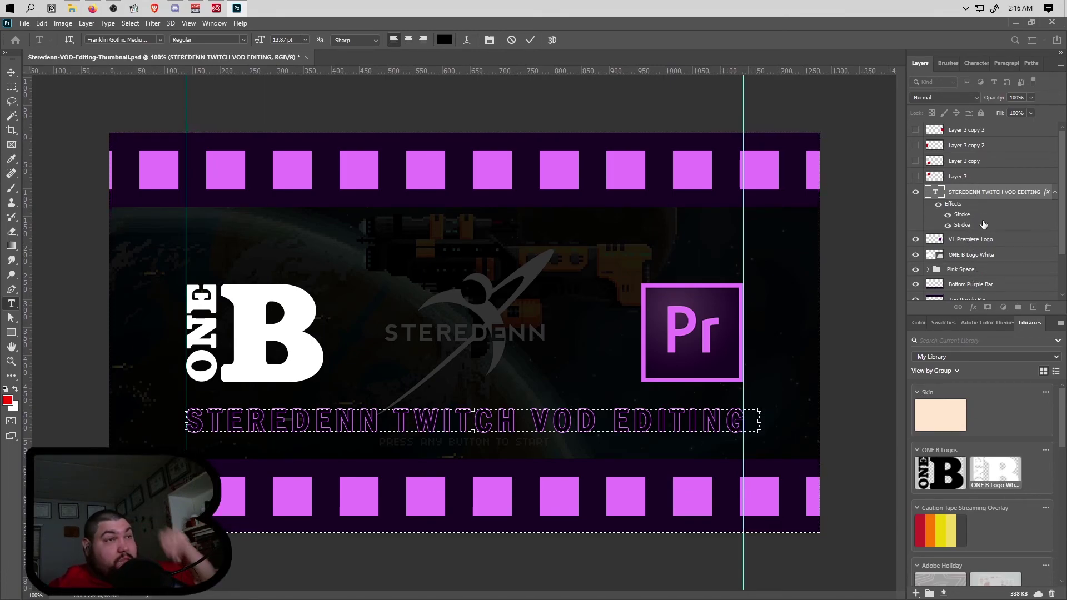
left_click(972, 286)
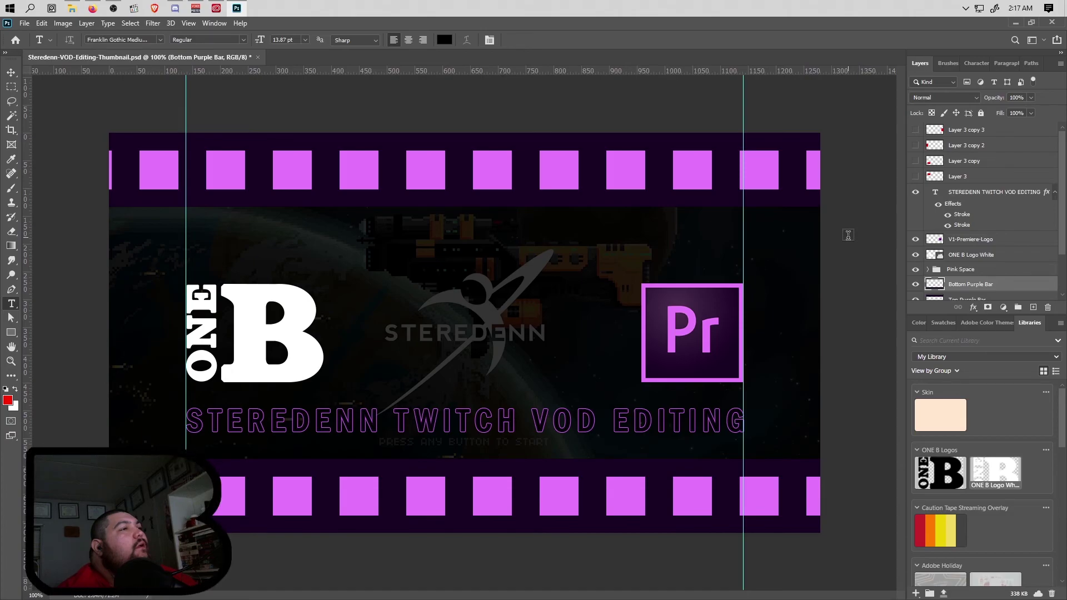
scroll(978, 203, "down", 3)
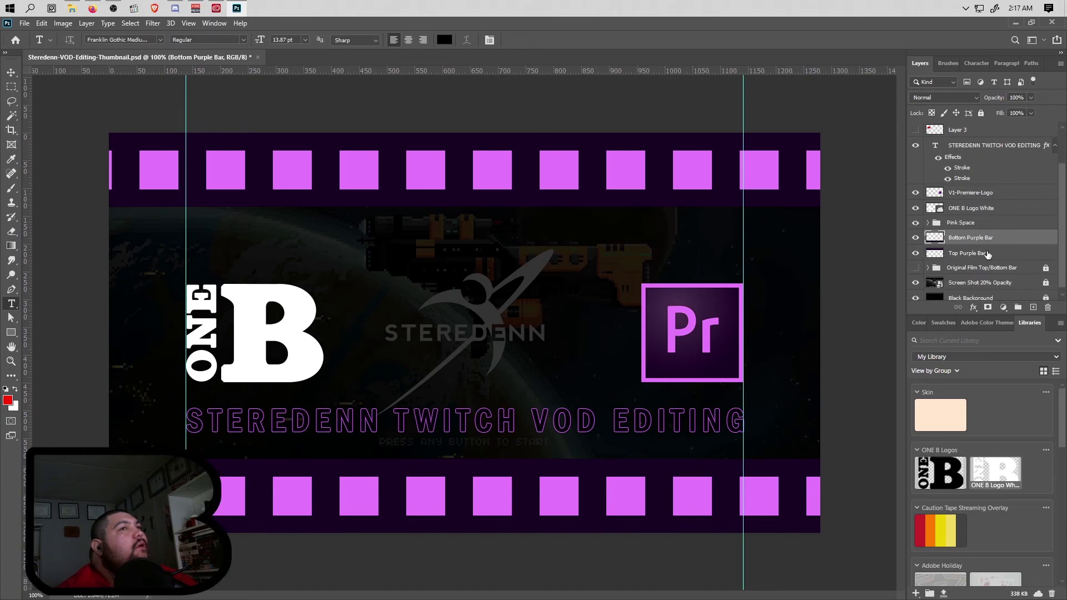
left_click(981, 219)
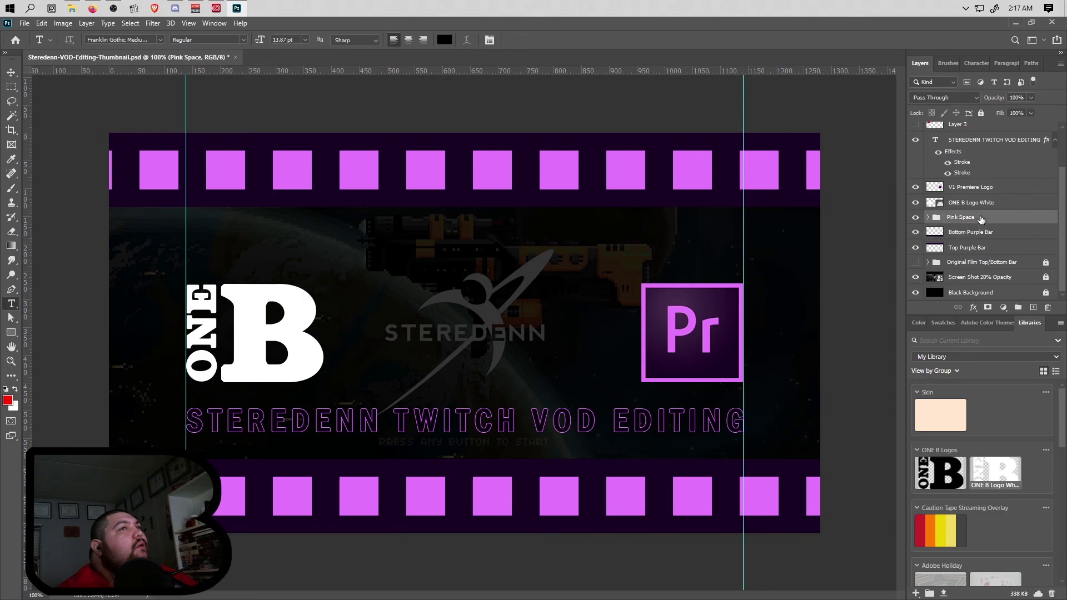
left_click(981, 249, "shift")
left_click(1031, 98)
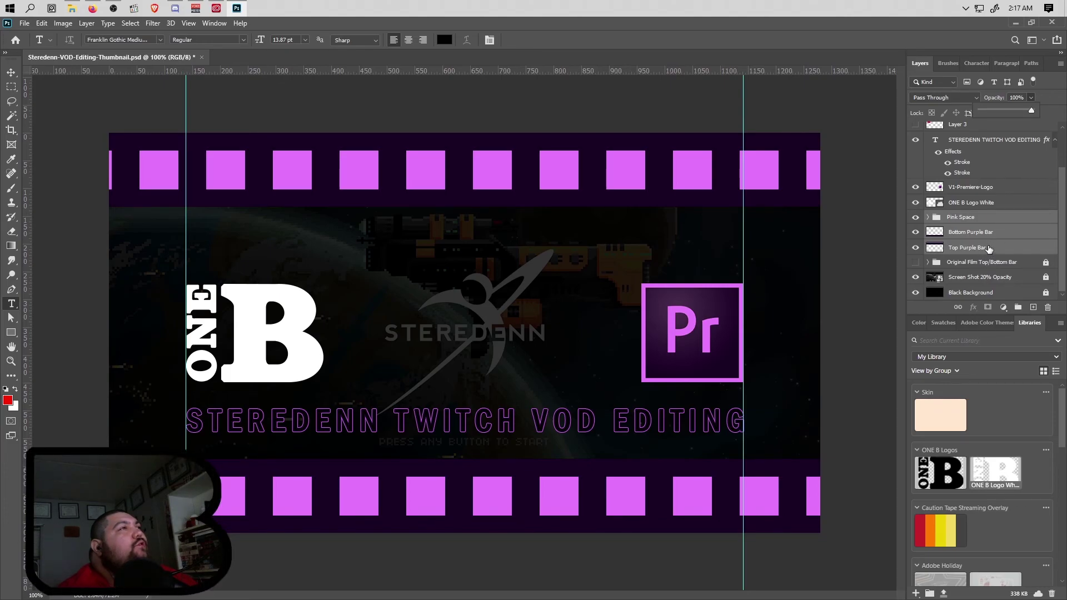
left_click(991, 142)
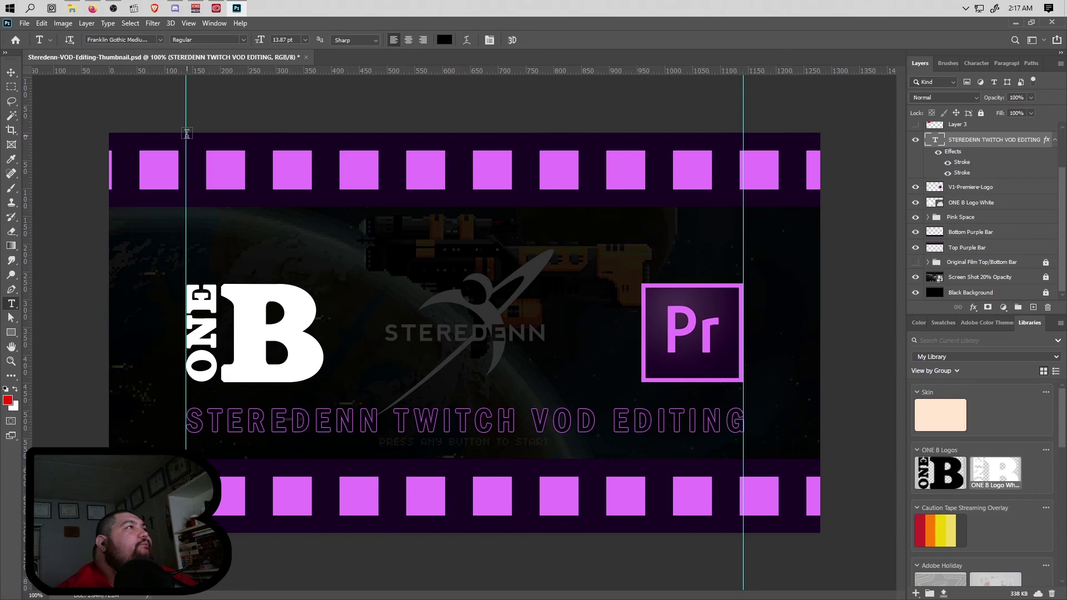
Save the thumbnail document and remove both vertical guides from the canvas
left_click(24, 23)
left_click(44, 137)
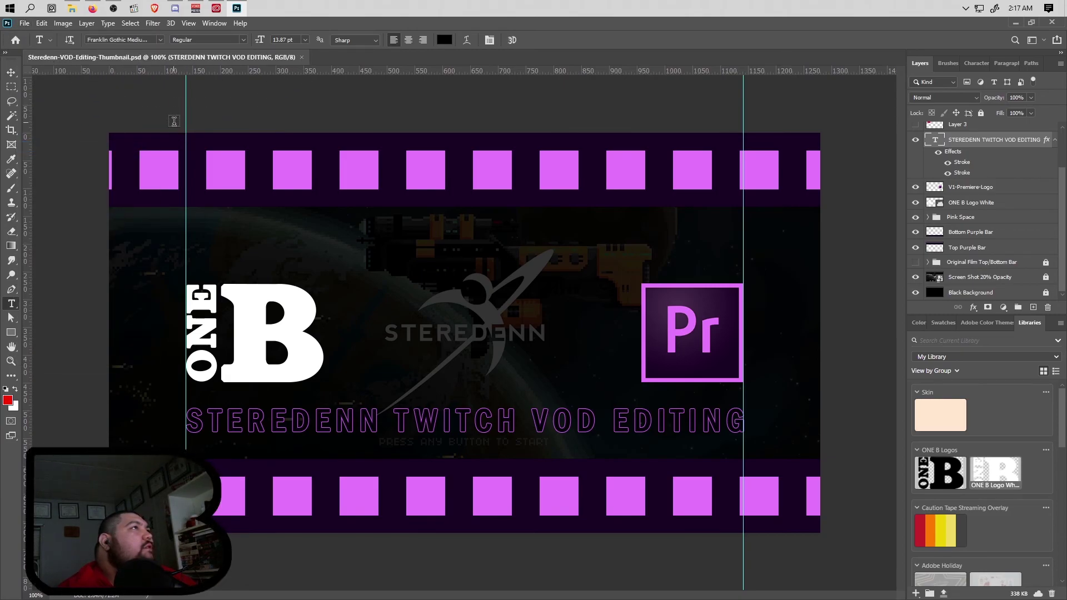
left_click(10, 74)
mouse_move(26, 128)
left_mouse_down()
mouse_move(173, 114)
mouse_move(27, 142)
left_mouse_up()
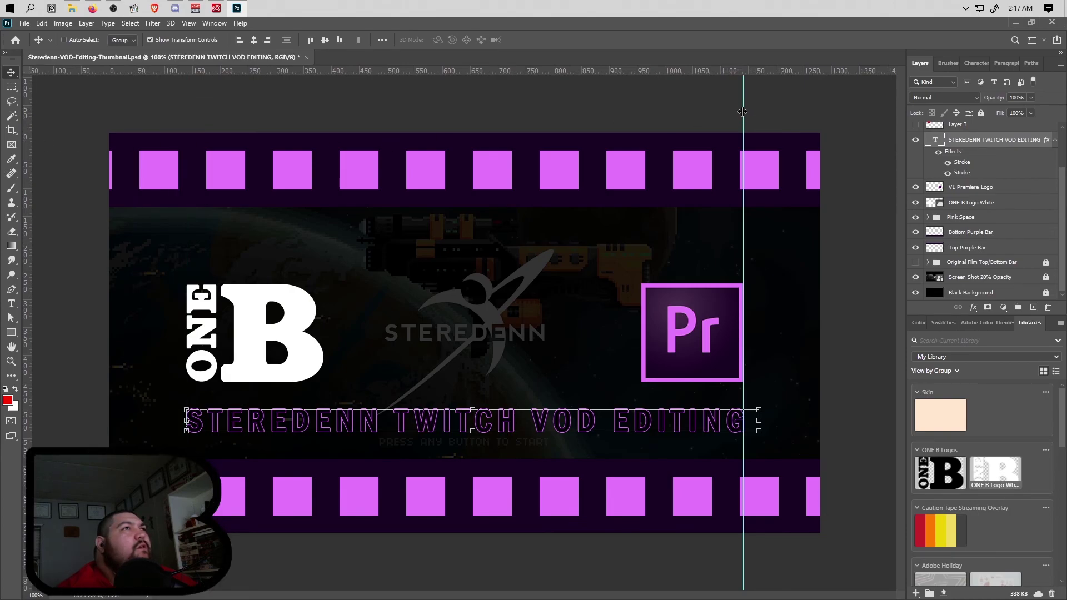
left_click_drag(743, 113, 26, 131)
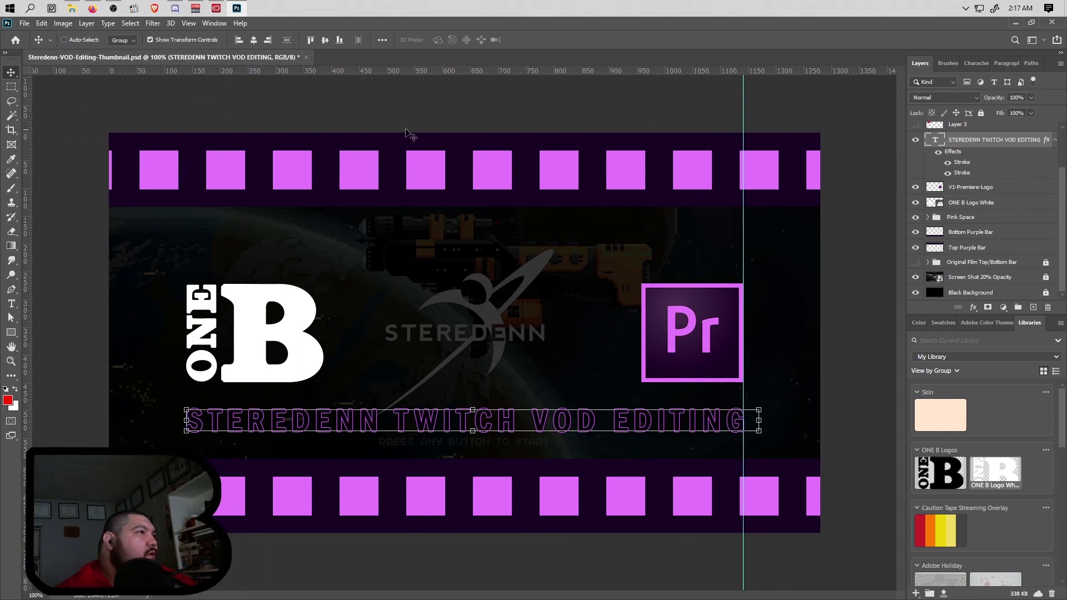
left_click_drag(742, 114, 30, 110)
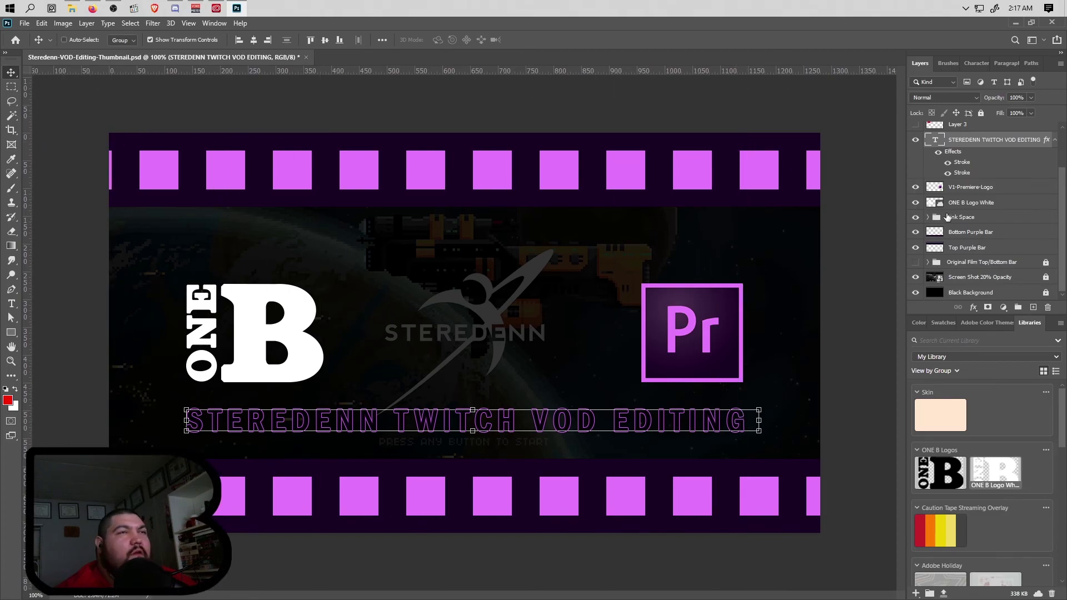
Select the Black Background layer
left_click(962, 293)
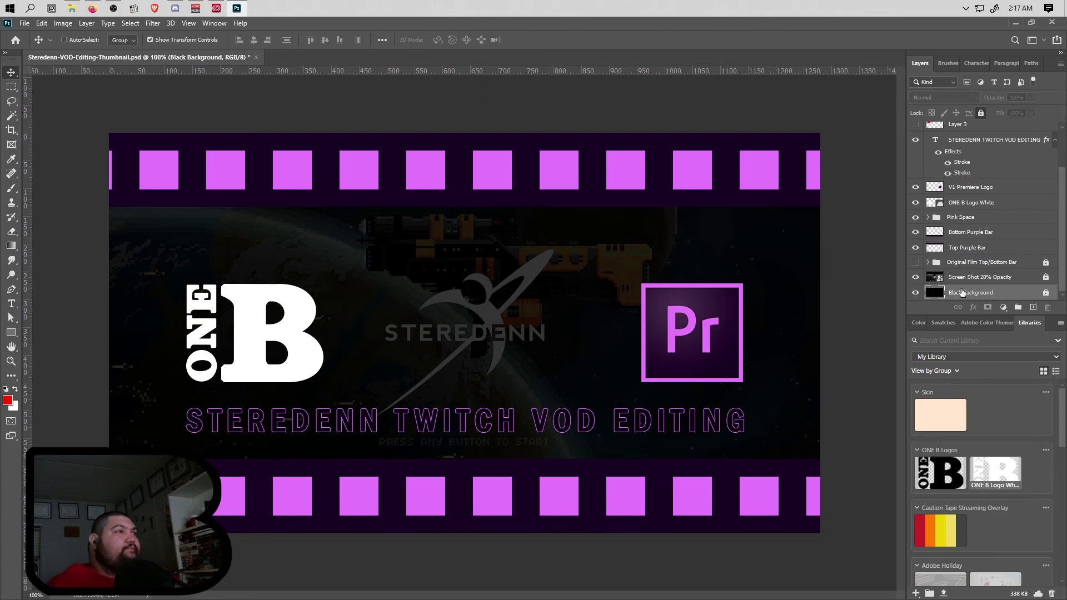